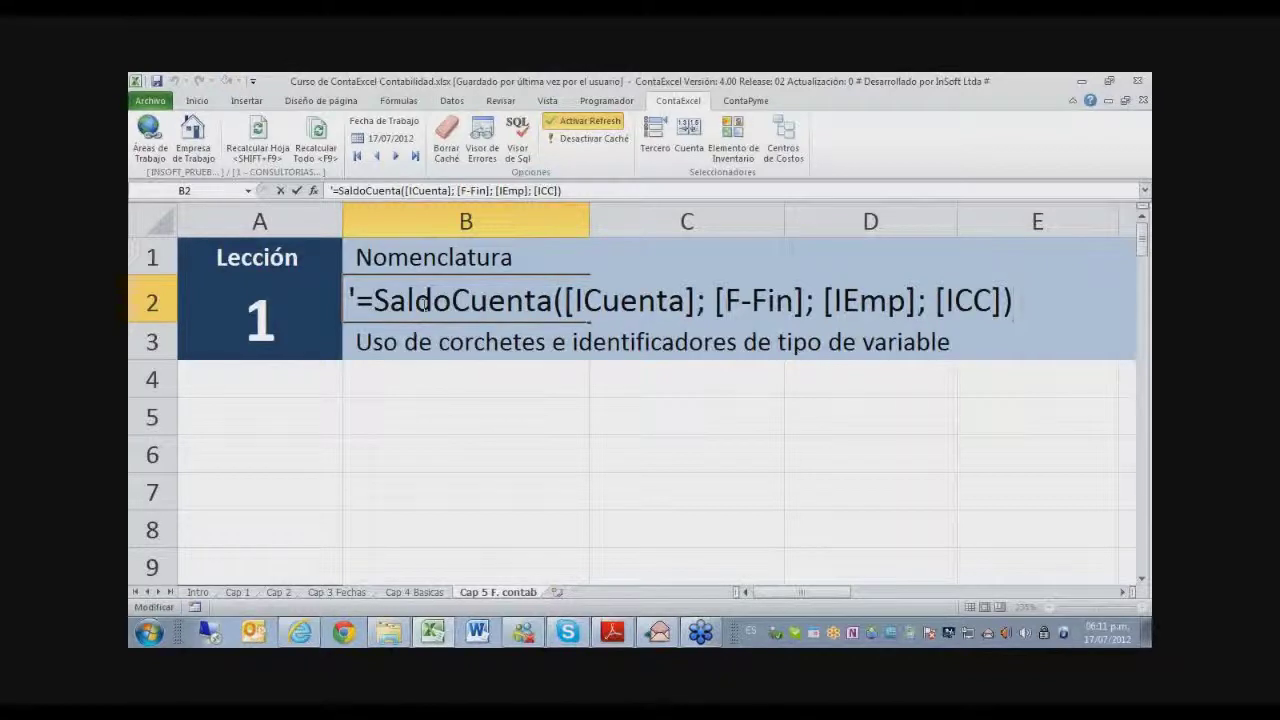
Enter the text '=SaldoCuenta([ICuenta]; [F-Fin]; [IEmp]; [ICC]) in cell B5.
key("Return")
key("Down")
key("Down")
key("Up")
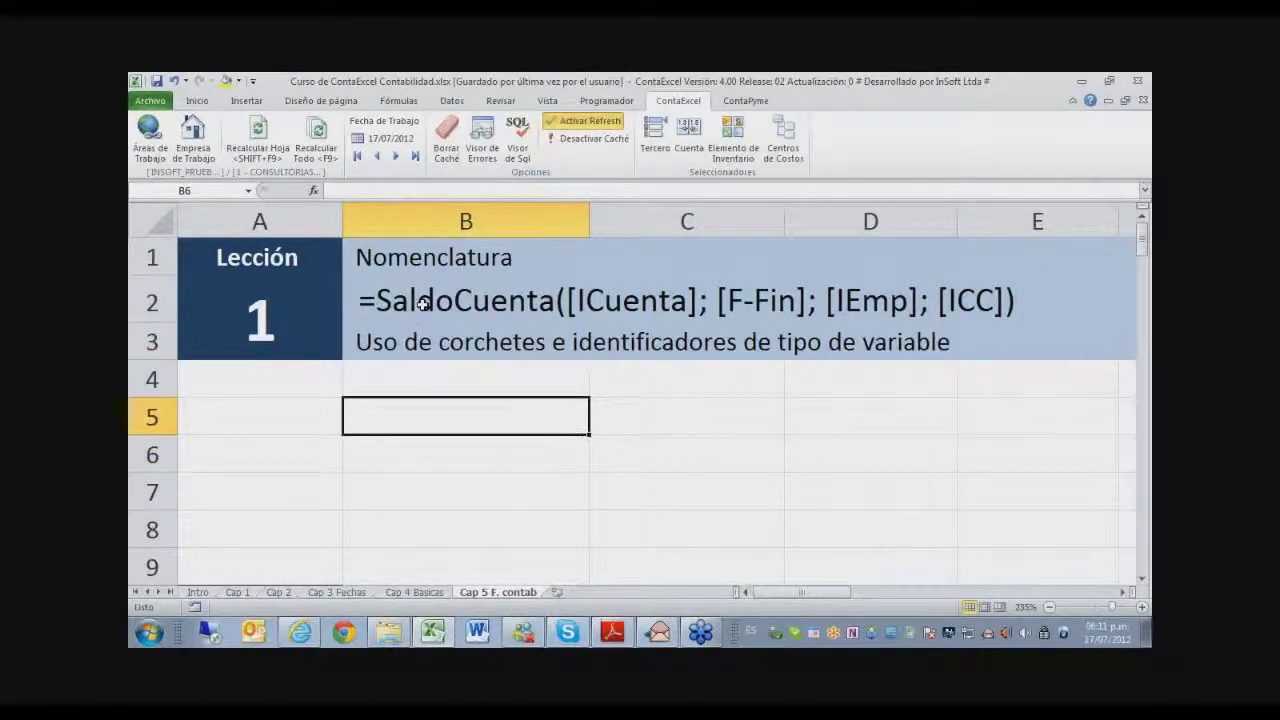
key("F2")
type("'=SaldoCuenta([ICuenta]; [F-Fin]; [IEmp]; [ICC])")
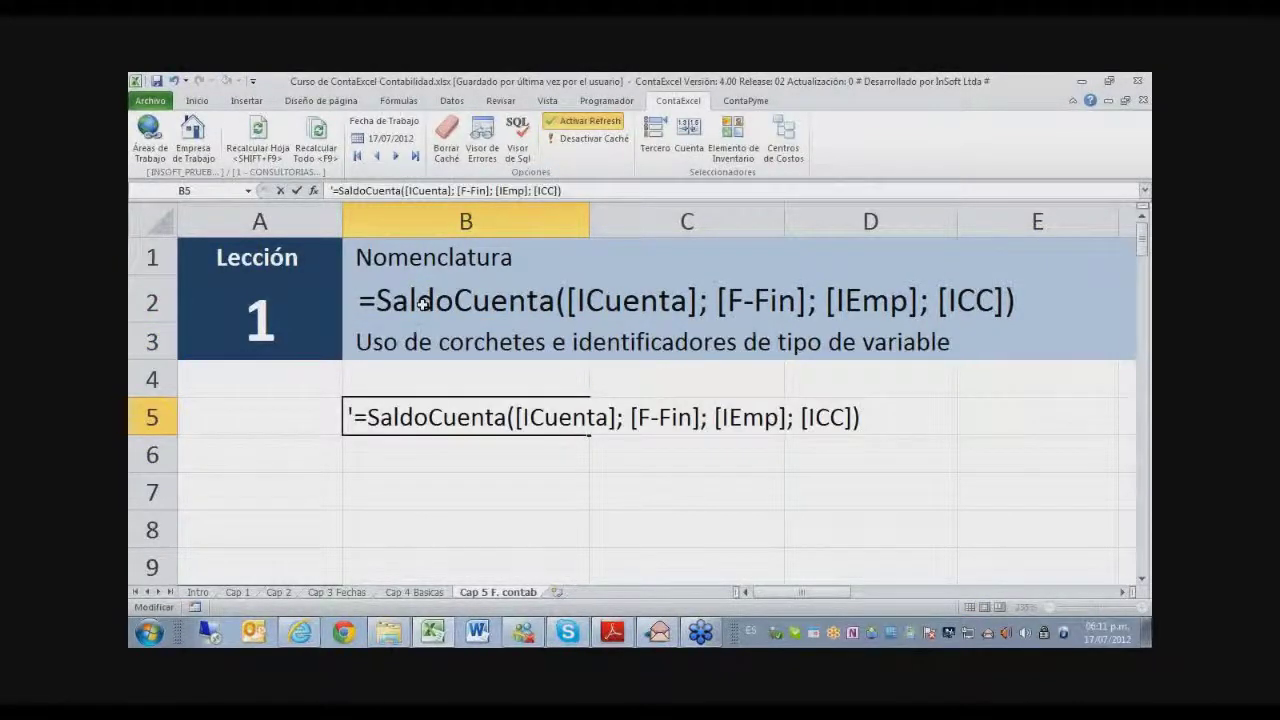
Highlight the opening and closing square brackets around ICuenta, one at a time, in B5's formula text.
key("ctrl+Left")
key("ctrl+Left")
key("ctrl+Left")
key("ctrl+Left")
key("ctrl+Left")
key("ctrl+Left")
key("Left")
key("Left")
key("Left")
key("Left")
key("Left")
key("Left")
key("Left")
key("Left")
key("Left")
key("Left")
key("Left")
key("Right")
key("Right")
key("Right")
key("Right")
key("Right")
key("Right")
key("Right")
key("Right")
key("Right")
key("Right")
key("Right")
key("Right")
key("Right")
key("Right")
key("Right")
key("Left")
key("Left")
key("shift+Right")
key("Right")
key("Right")
key("Right")
key("Right")
key("Right")
key("Right")
key("Right")
key("Right")
key("Right")
key("Left")
key("shift+Right")
Highlight the complete [ICuenta] argument, including its brackets, in B5's formula text.
key("Left")
key("Left")
key("Left")
key("Left")
key("Left")
key("Left")
key("Left")
key("Left")
key("shift+Right")
key("shift+Right")
key("shift+Right")
key("shift+Right")
key("shift+Right")
key("shift+Right")
key("shift+Right")
key("shift+Right")
key("shift+Right")
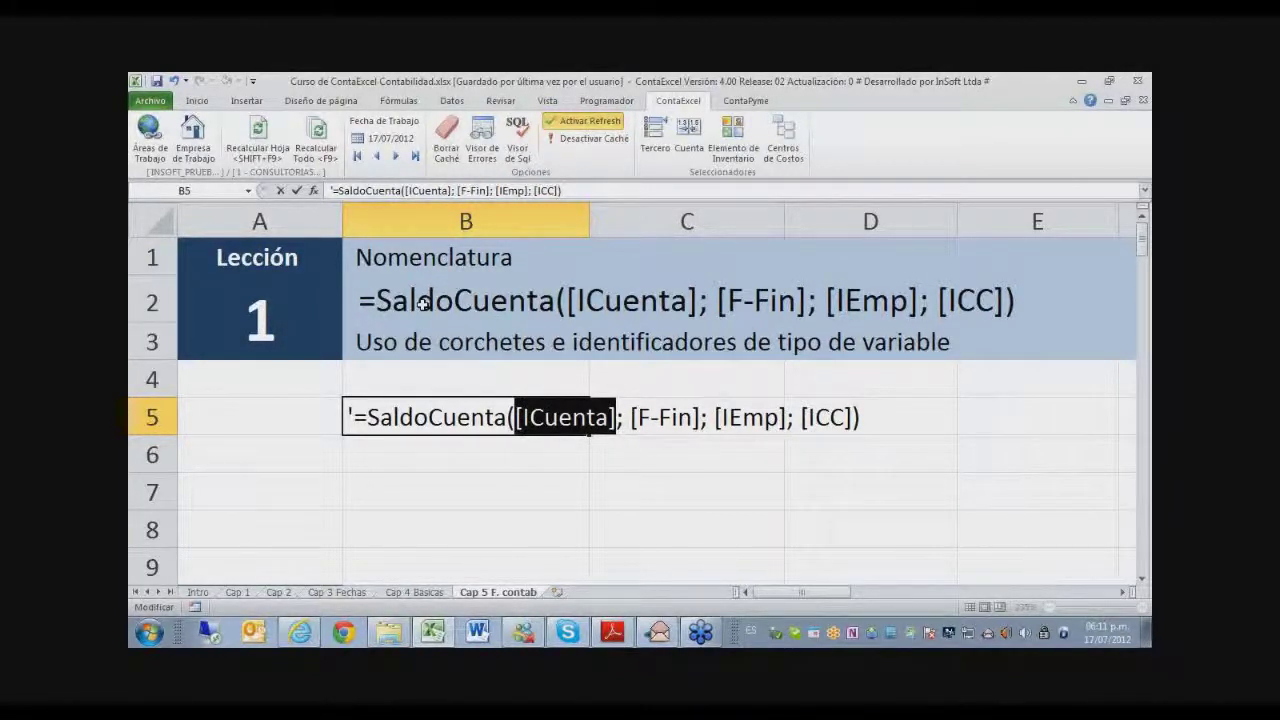
Highlight the [F-Fin] argument in B5's formula text.
key("Right")
key("Right")
key("Right")
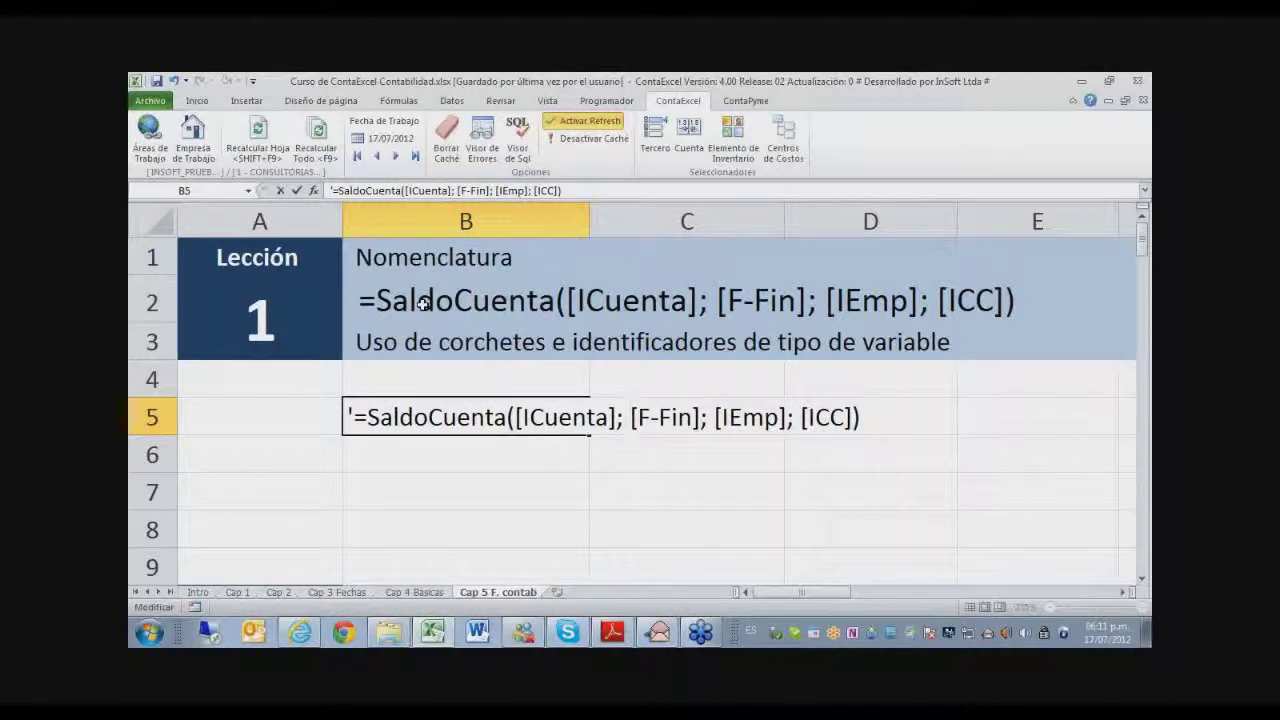
key("shift+Right")
key("shift+Right")
key("shift+Right")
key("shift+Right")
key("shift+Right")
key("shift+Right")
key("shift+Right")
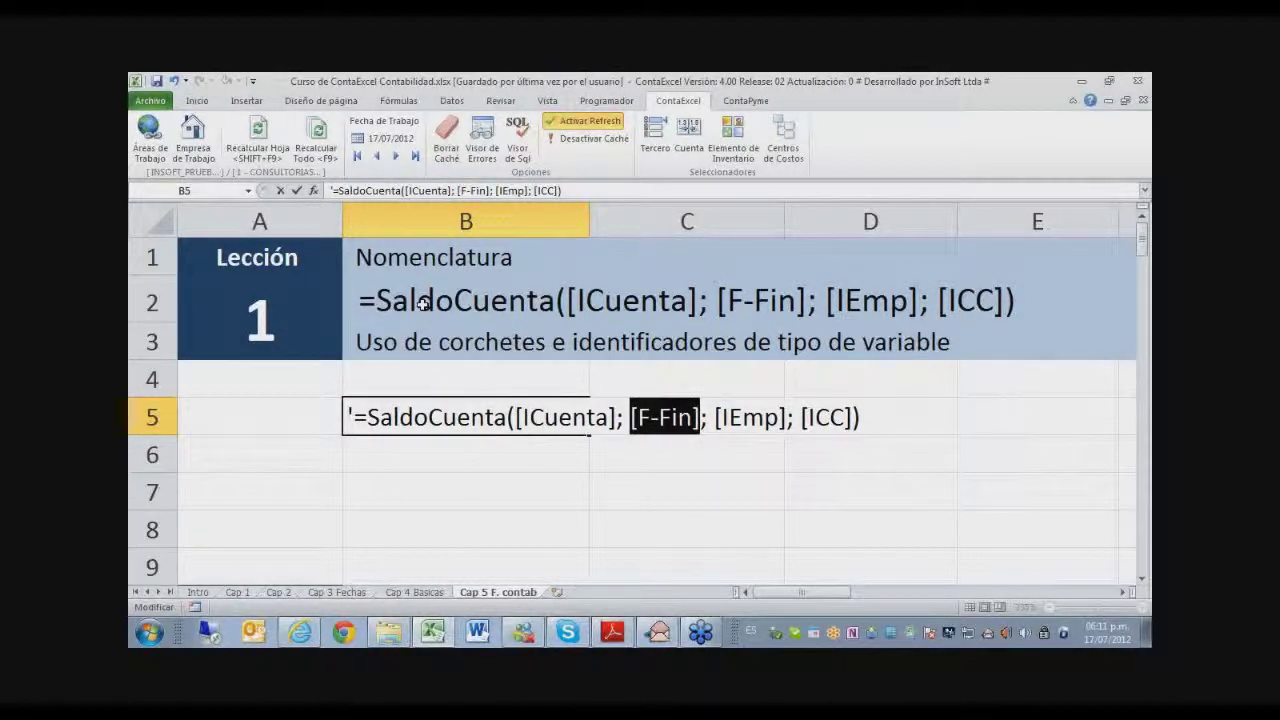
Highlight the [IEmp] argument in B5's formula text.
key("Right")
key("Right")
key("Right")
key("shift+Right")
key("shift+Right")
key("shift+Right")
key("shift+Right")
key("shift+Right")
key("shift+Right")
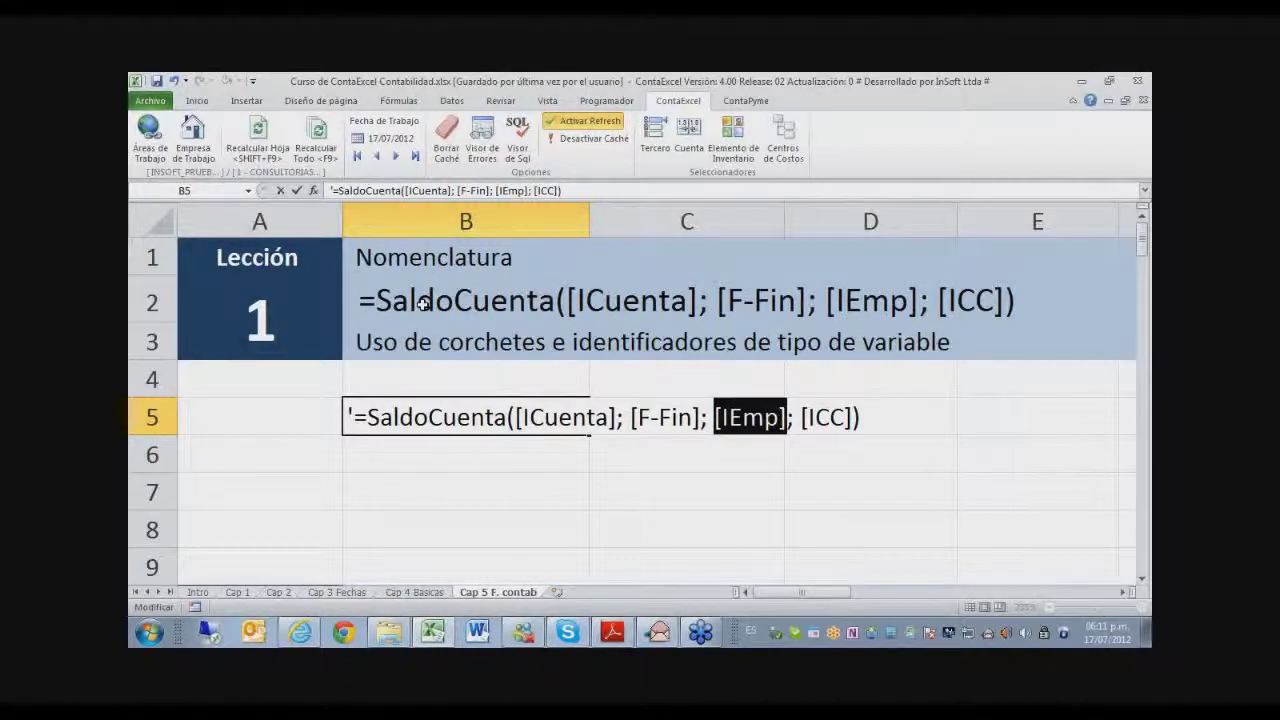
Highlight the [ICC] argument in B5's formula text, and finish editing the cell.
key("Right")
key("Right")
key("Right")
key("shift+Right")
key("shift+Right")
key("shift+Right")
key("shift+Right")
key("shift+Right")
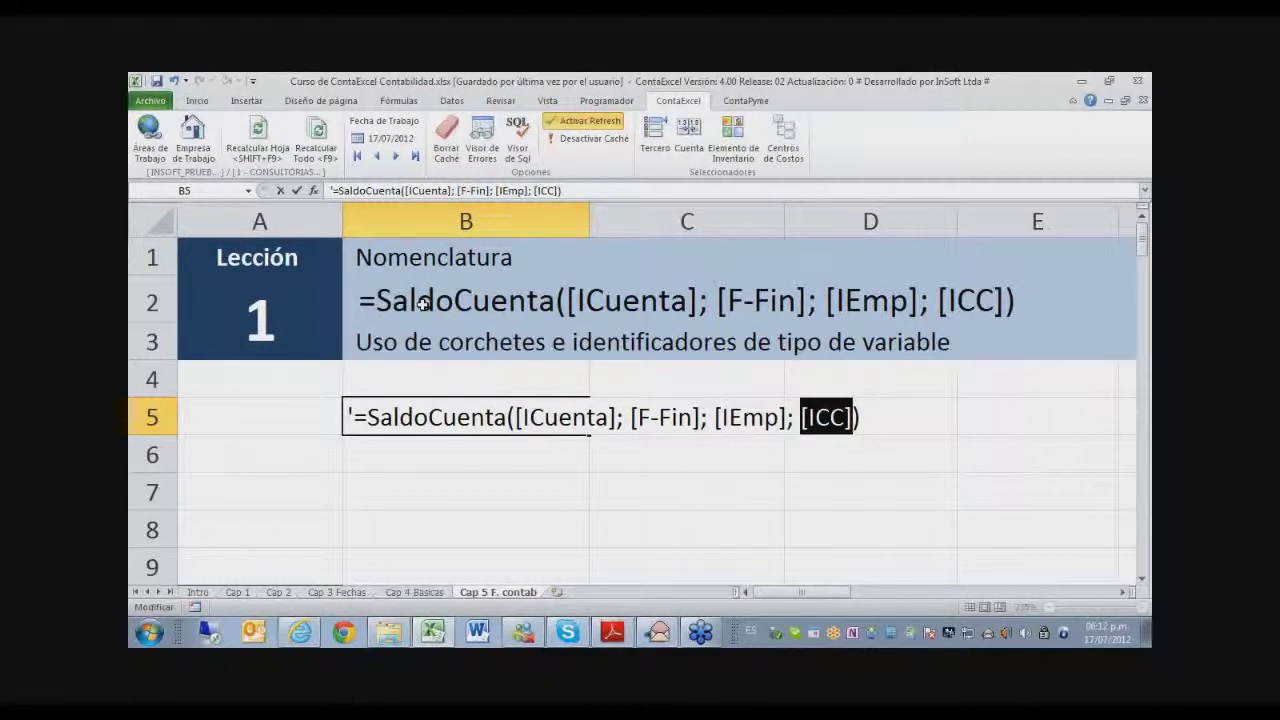
key("Return")
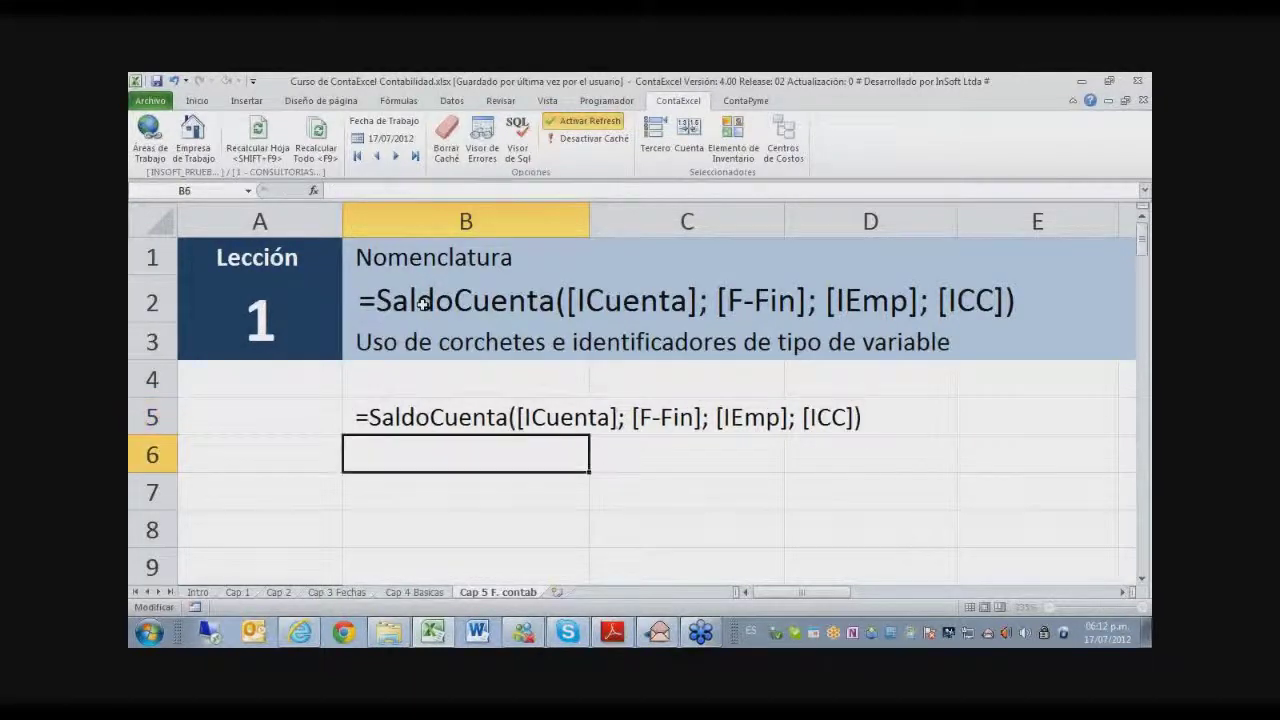
Reopen B5 for editing, highlight its entire formula text, and close the cell without changing it.
key("Up")
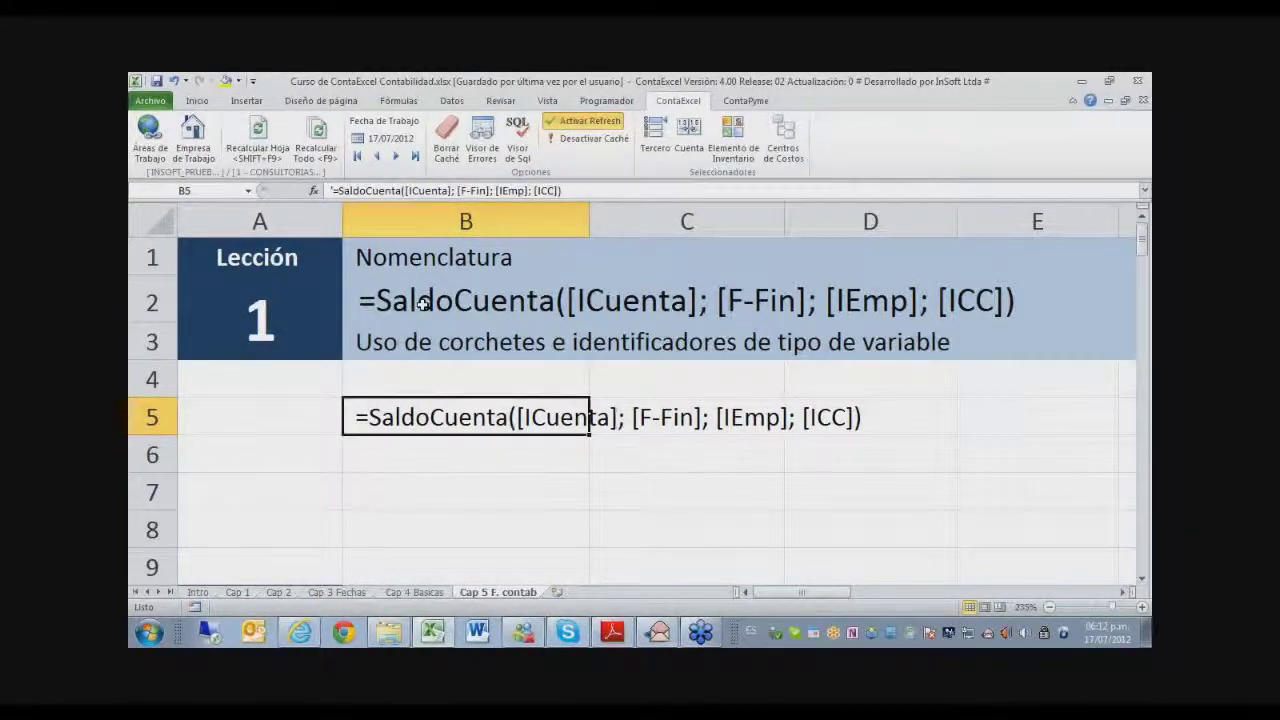
key("F2")
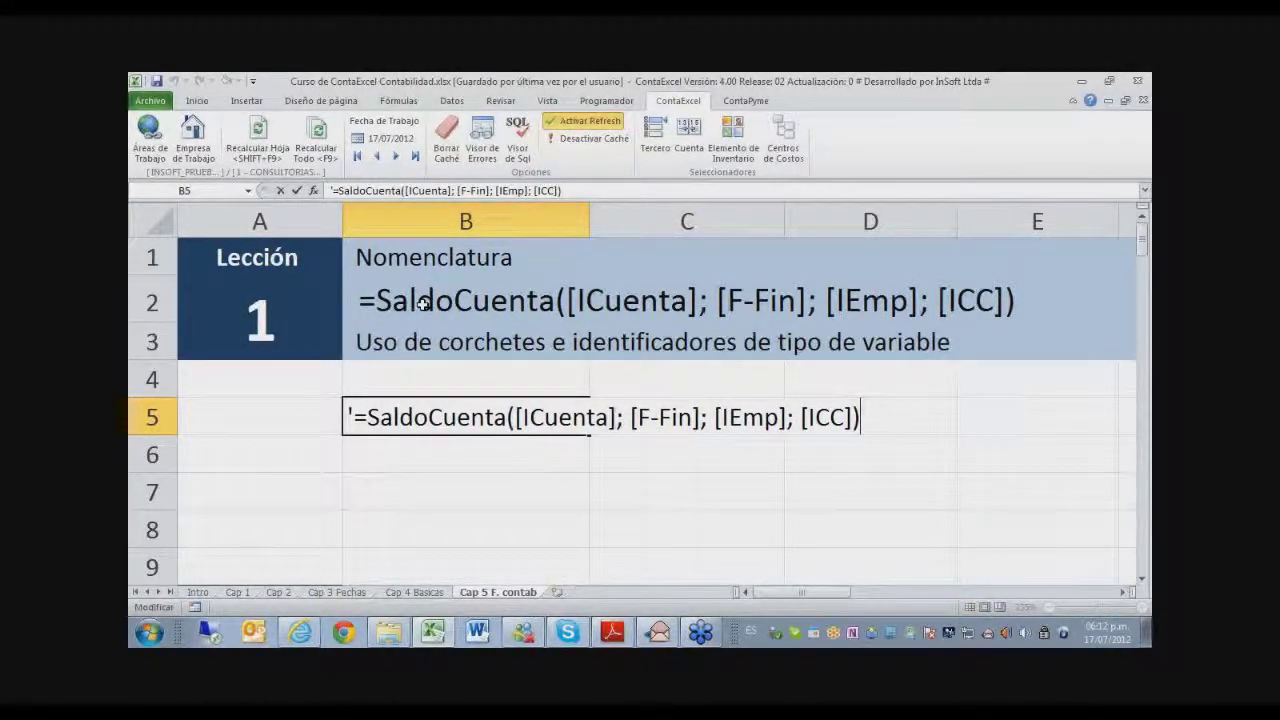
key("shift+Home")
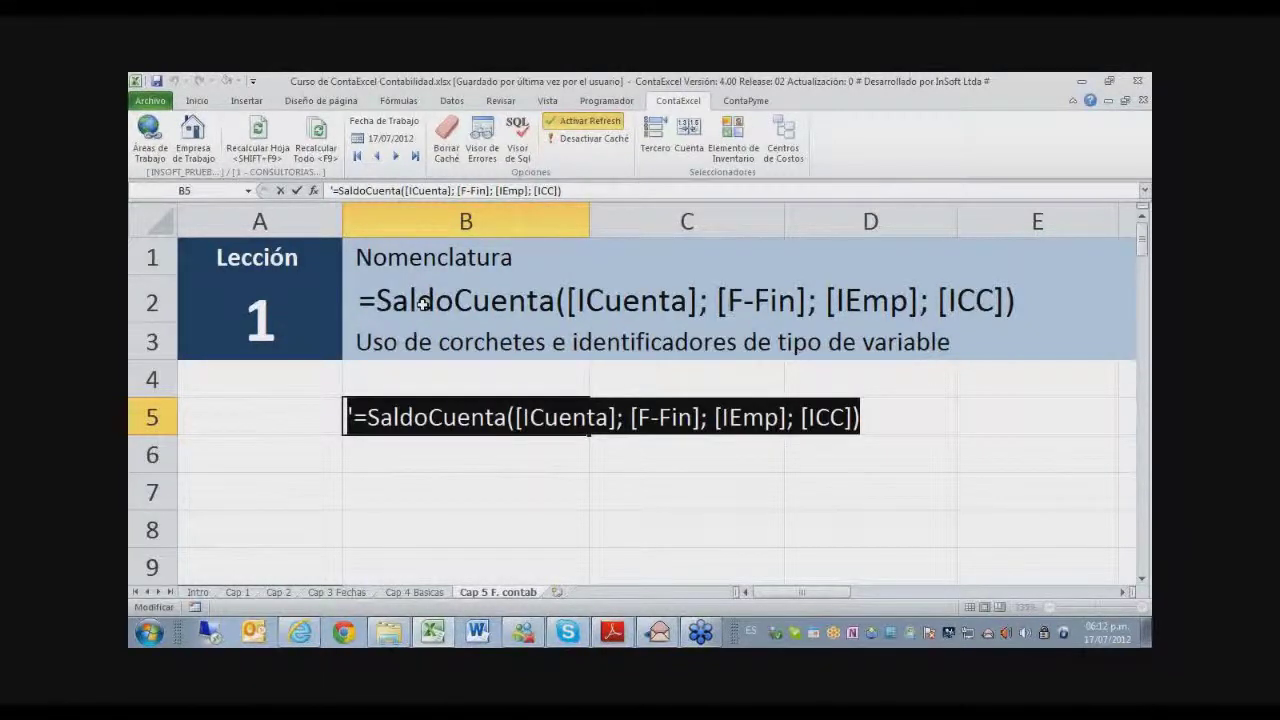
key("Return")
Enter the formula =SaldoCuenta(1105) in cell B7 and select that cell again.
key("Return")
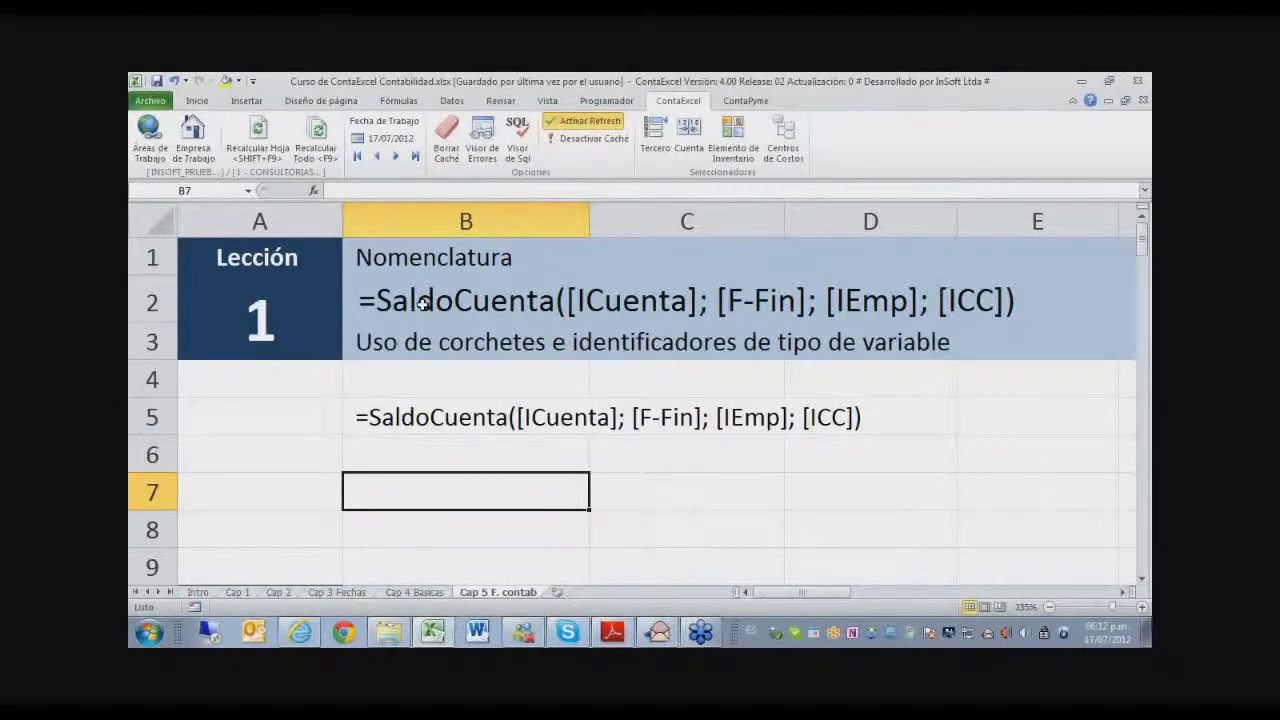
key("F2")
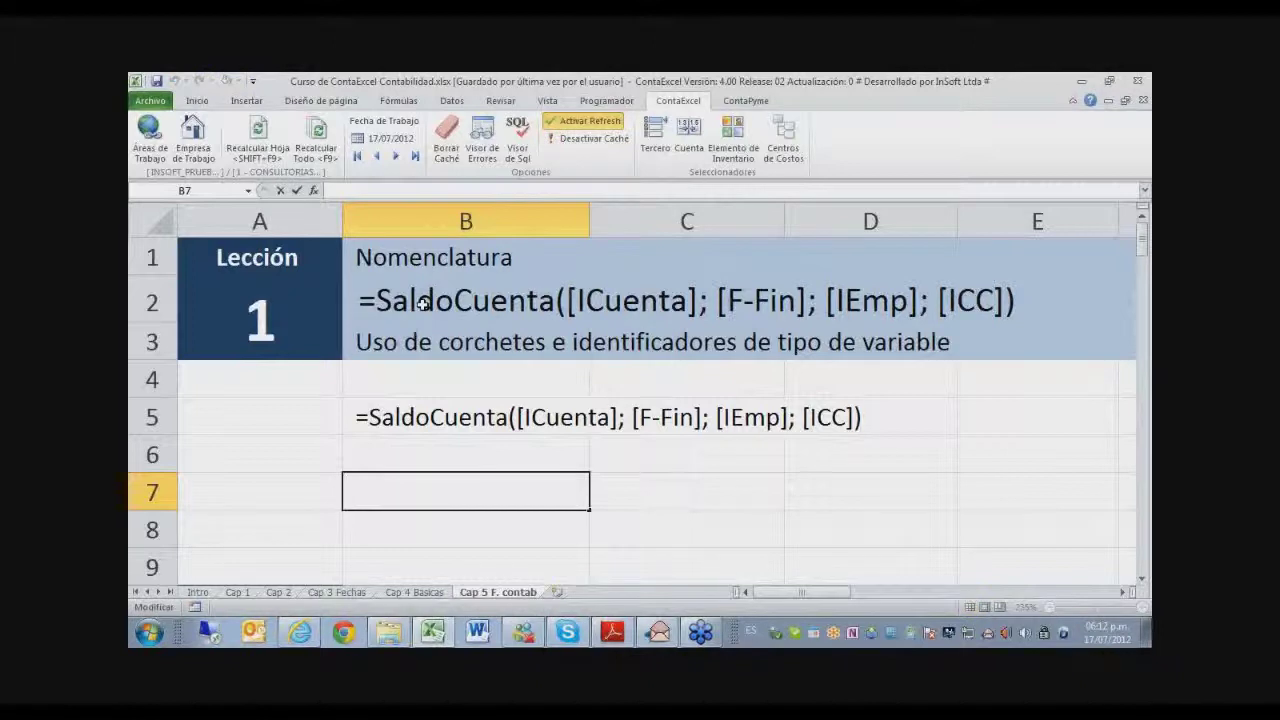
type("=Sal")
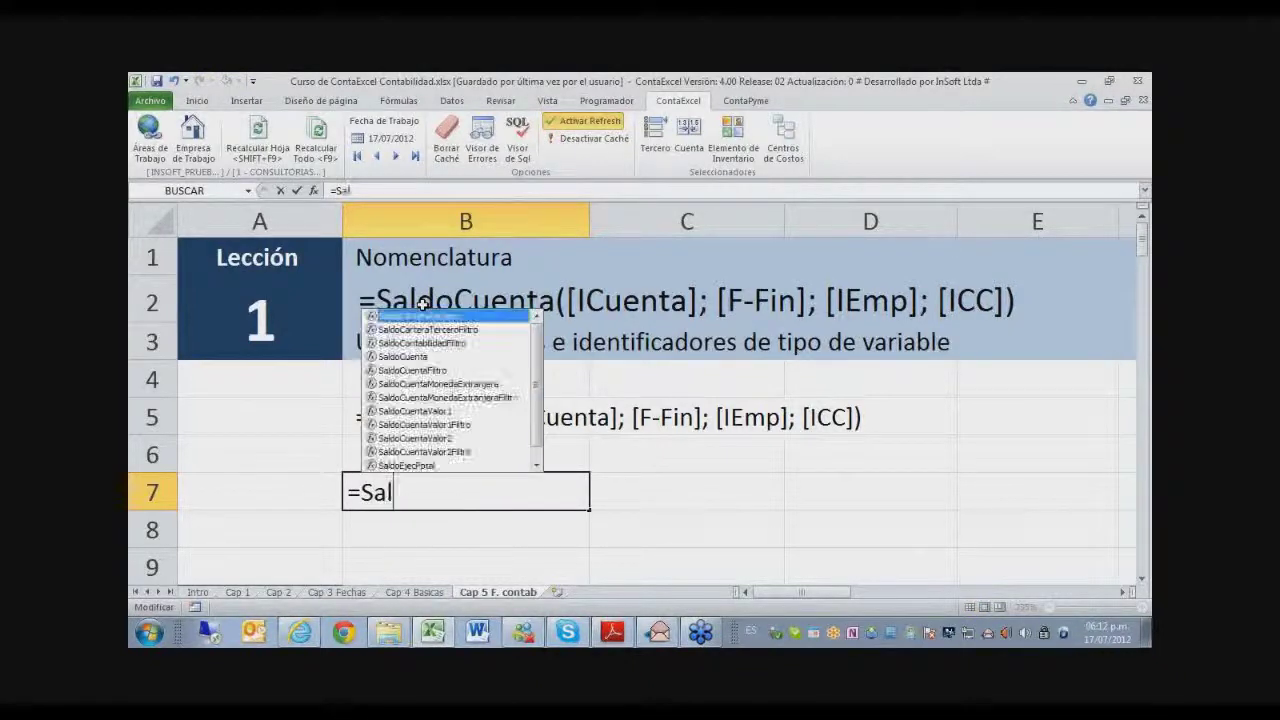
type("doCuenta(")
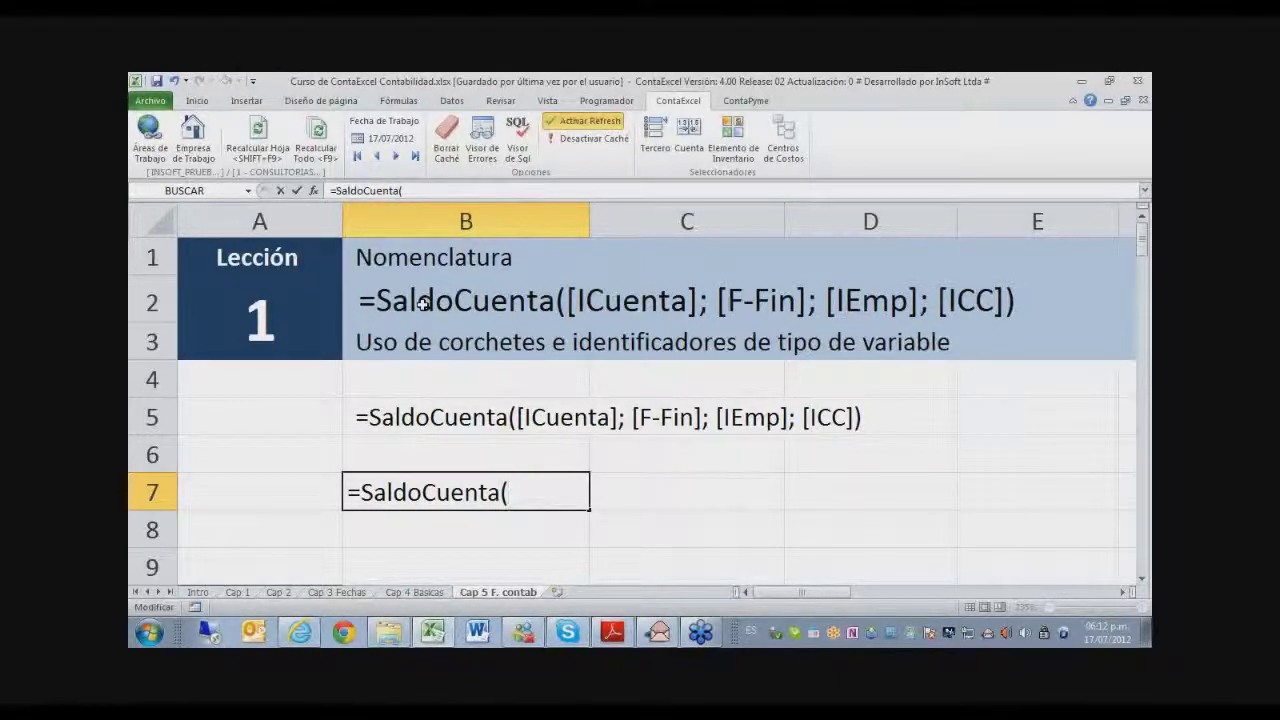
type("1105)")
key("Return")
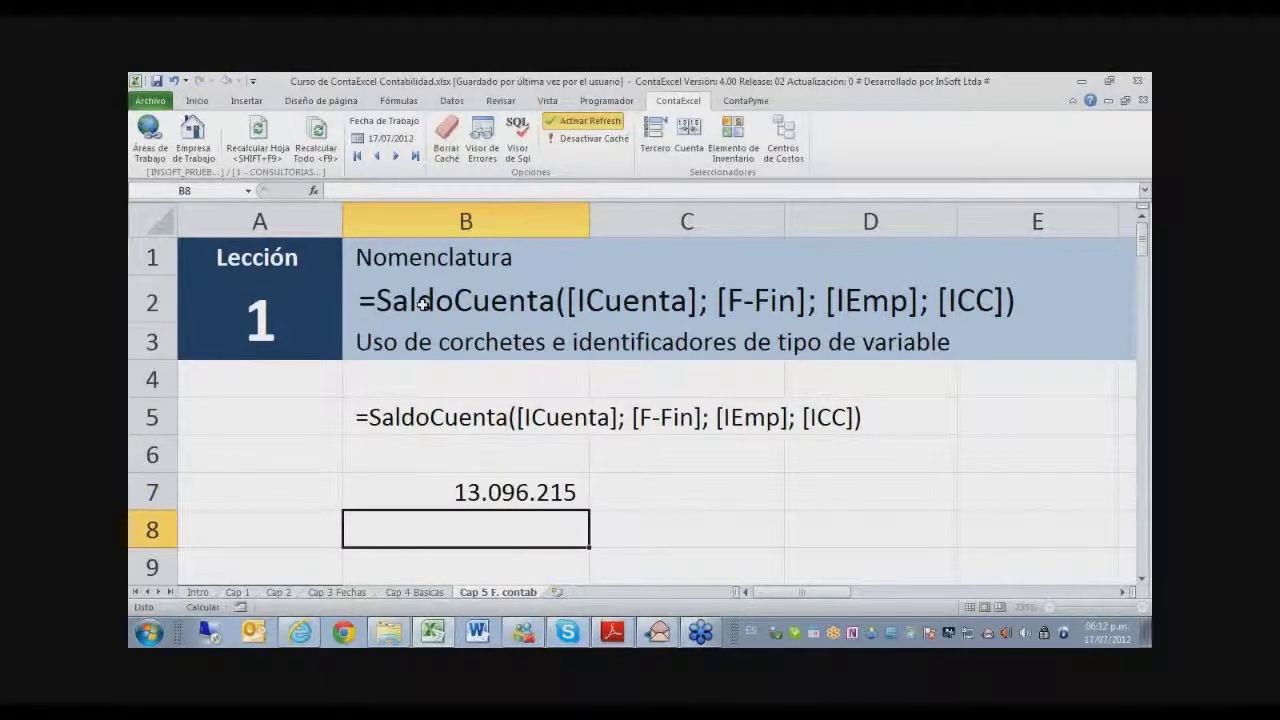
key("Up")
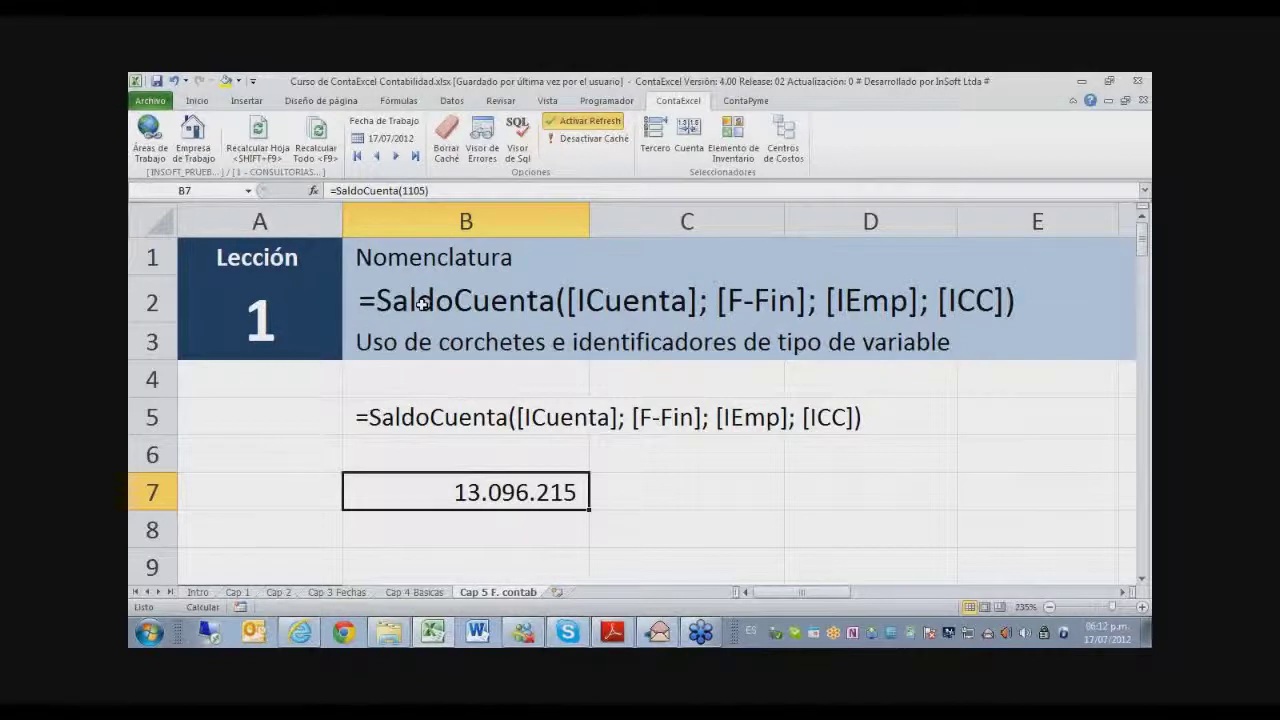
Open B5 for editing and highlight the arguments after ICuenta together, from [F-Fin] through [ICC].
left_click(627, 423)
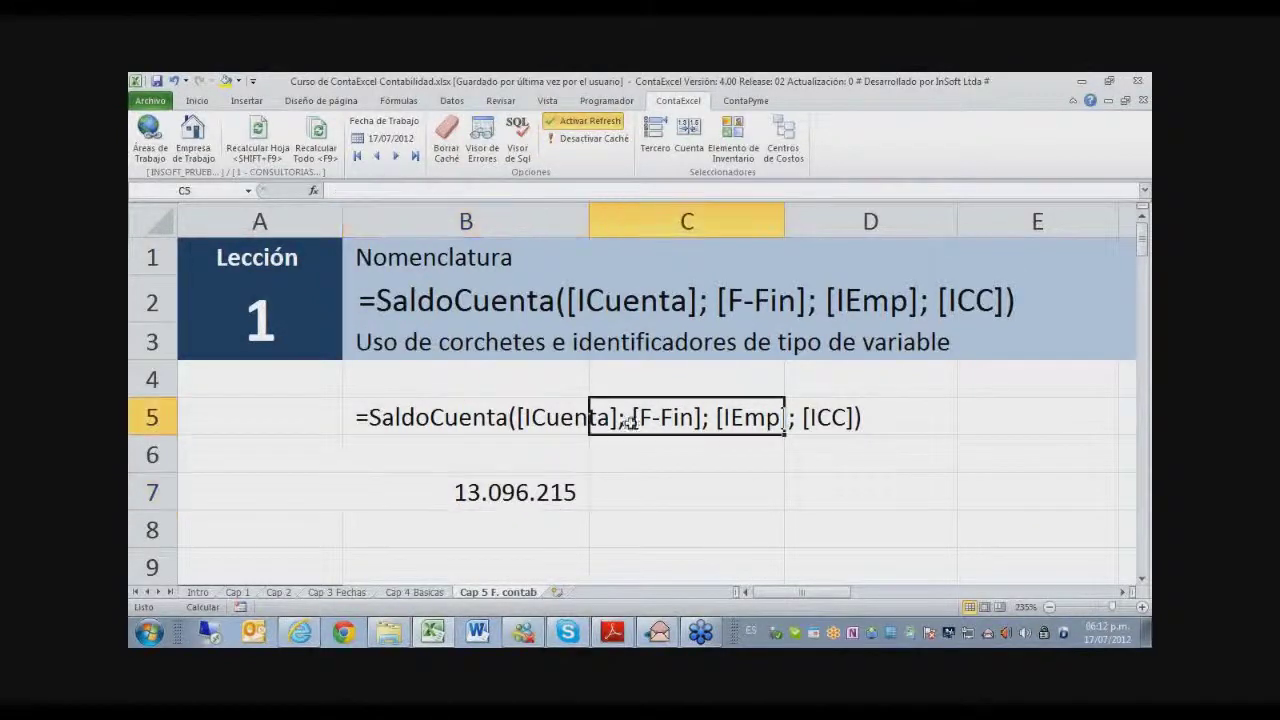
left_click(552, 421)
double_click(549, 420)
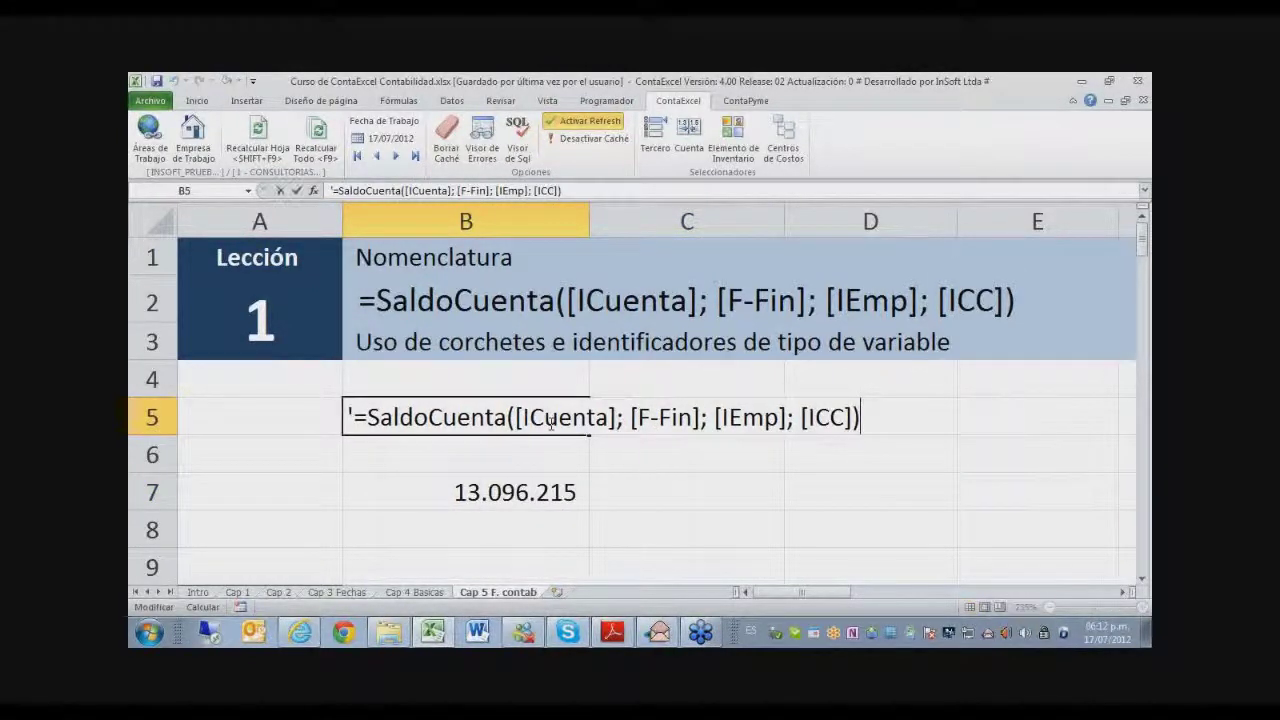
key("Left")
key("Left")
key("Left")
key("Left")
key("Left")
key("Left")
key("Left")
key("Left")
key("Left")
key("Left")
key("Left")
key("Left")
key("Left")
key("Left")
key("Left")
key("Left")
key("Left")
key("Left")
key("Left")
key("Left")
key("Right")
key("shift+Right")
key("shift+Right")
key("shift+Right")
key("shift+Right")
key("shift+Right")
key("shift+Right")
key("shift+Right")
key("shift+Right")
key("shift+Right")
key("shift+Right")
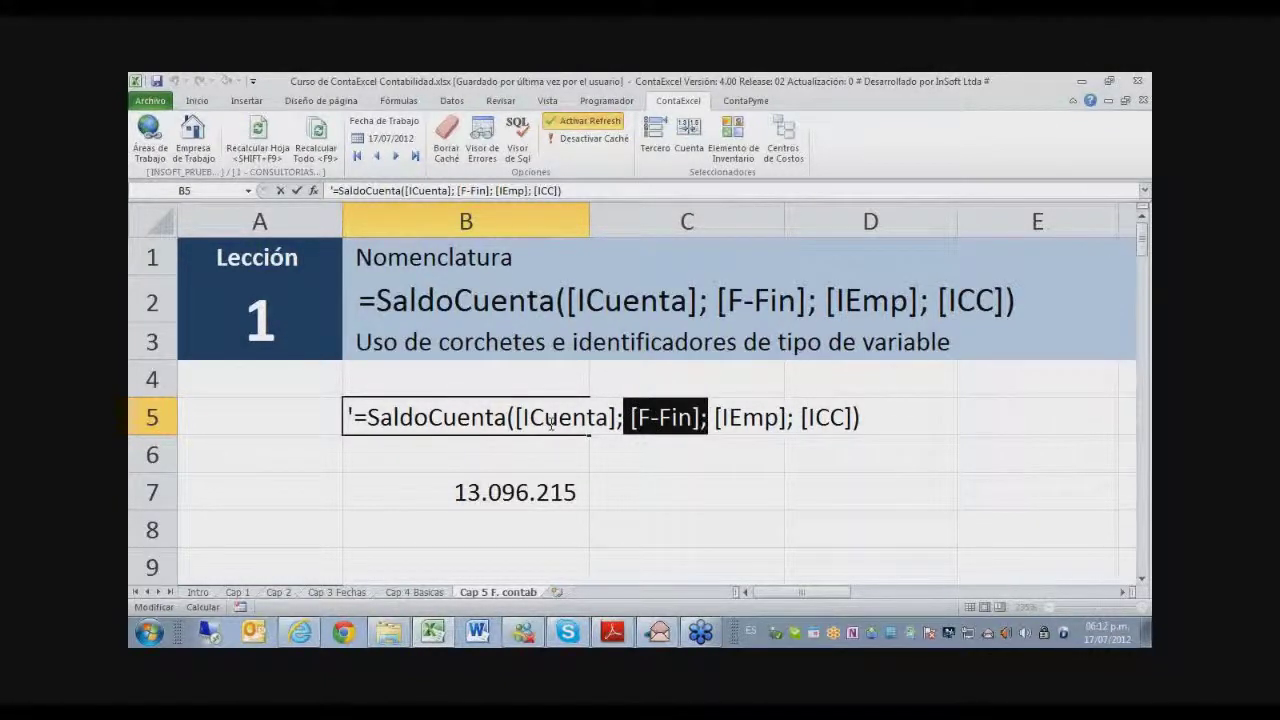
key("shift+Right")
key("shift+Right")
key("shift+Right")
key("shift+Right")
key("shift+Right")
key("shift+Right")
key("shift+Right")
key("shift+Right")
key("shift+Right")
key("shift+Right")
key("shift+Right")
key("shift+Right")
key("shift+Right")
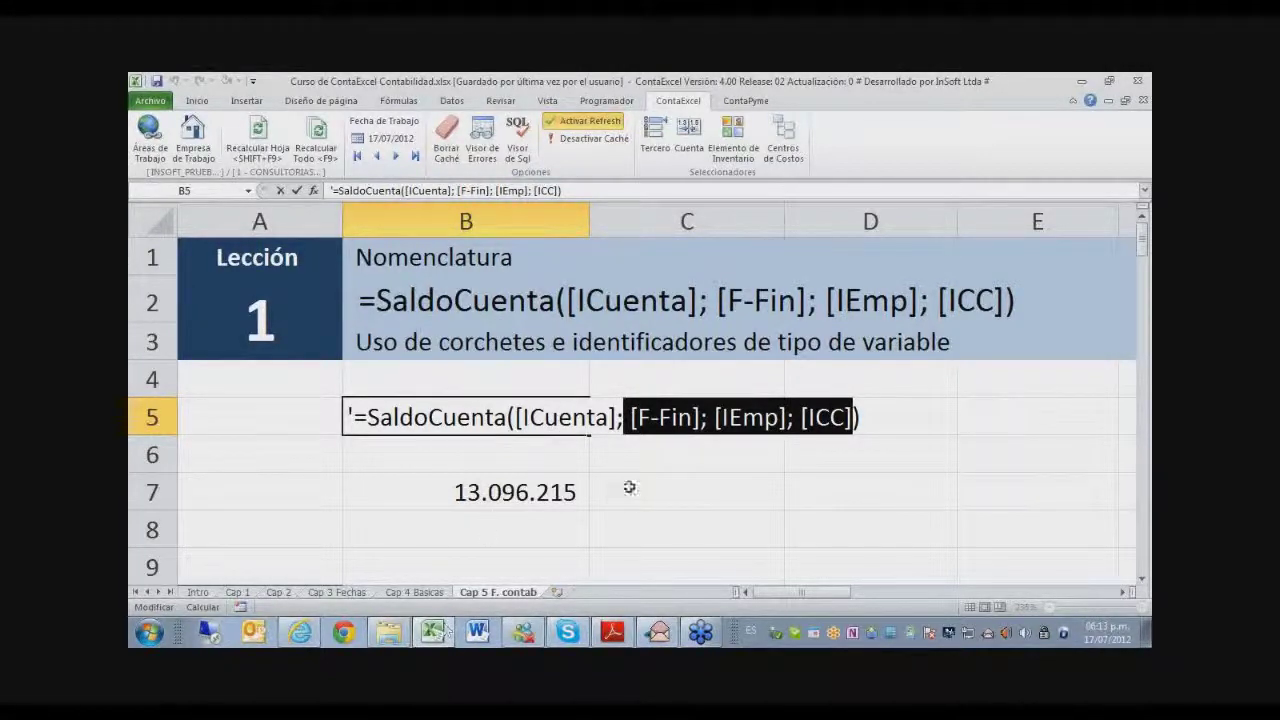
Highlight the [IEmp], [ICC] and [F-Fin] arguments one at a time in B5's formula text.
left_click(636, 417)
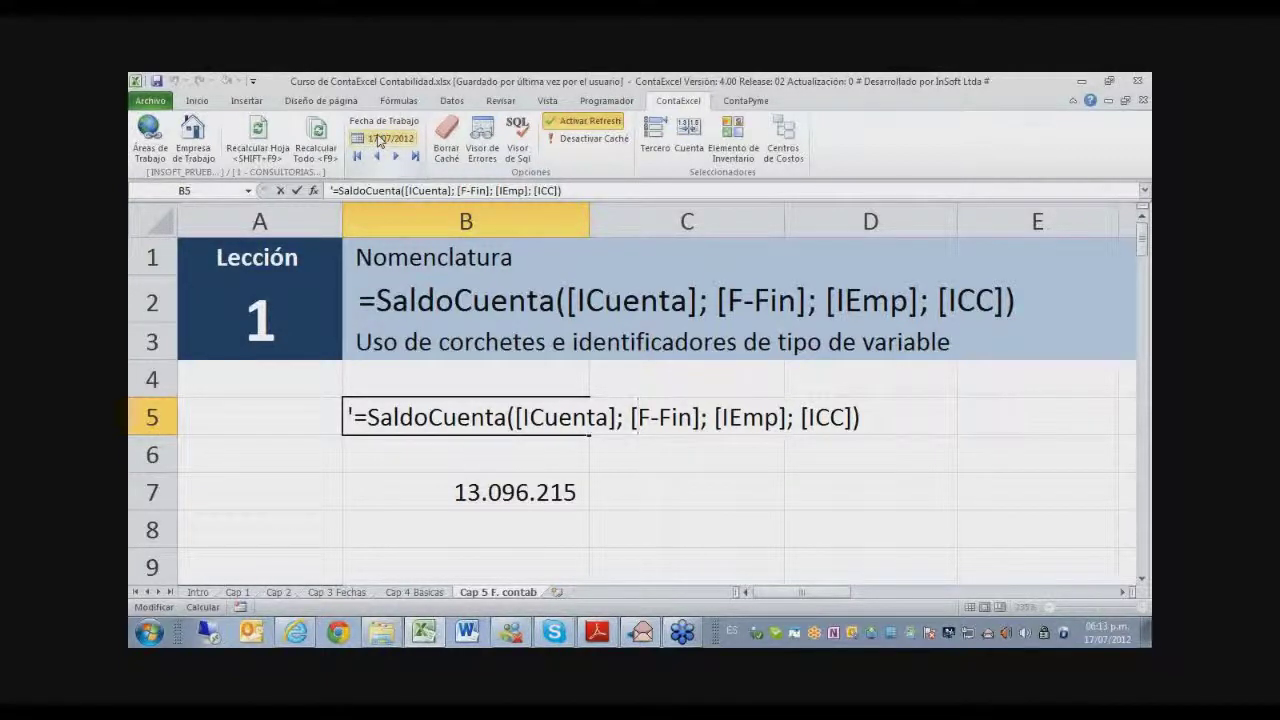
left_click_drag(709, 418, 789, 416)
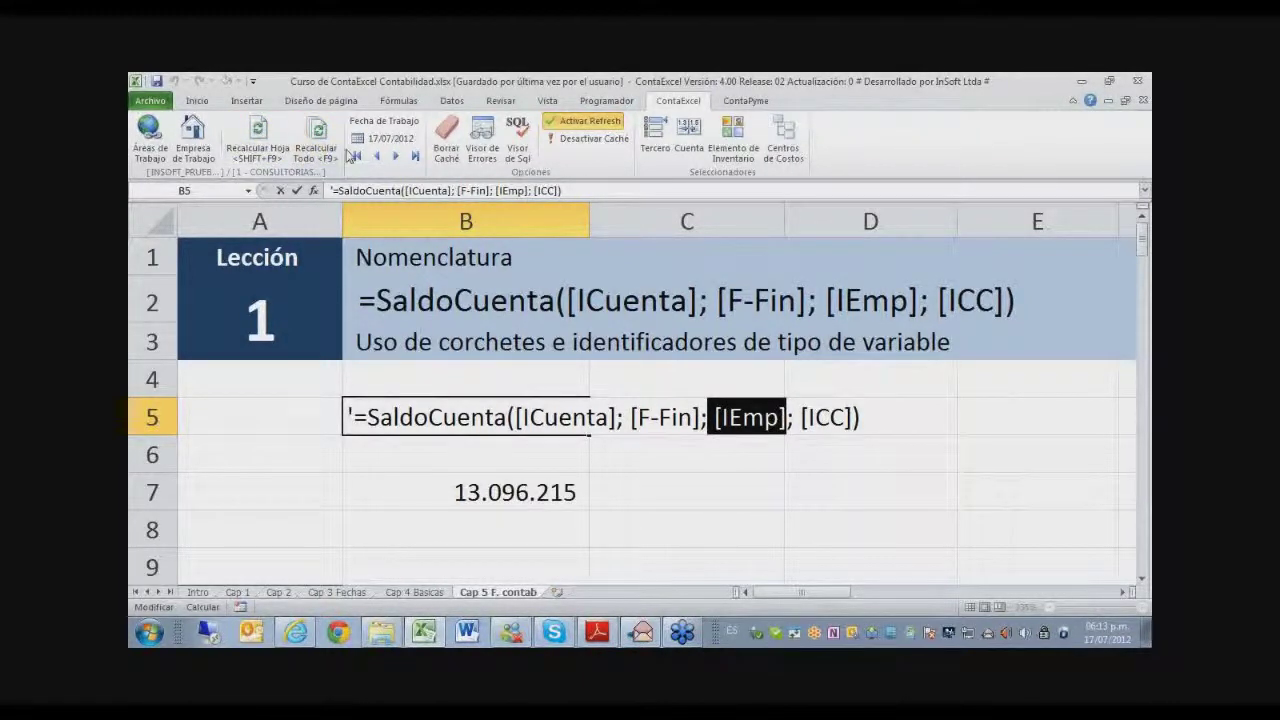
left_click_drag(800, 417, 849, 417)
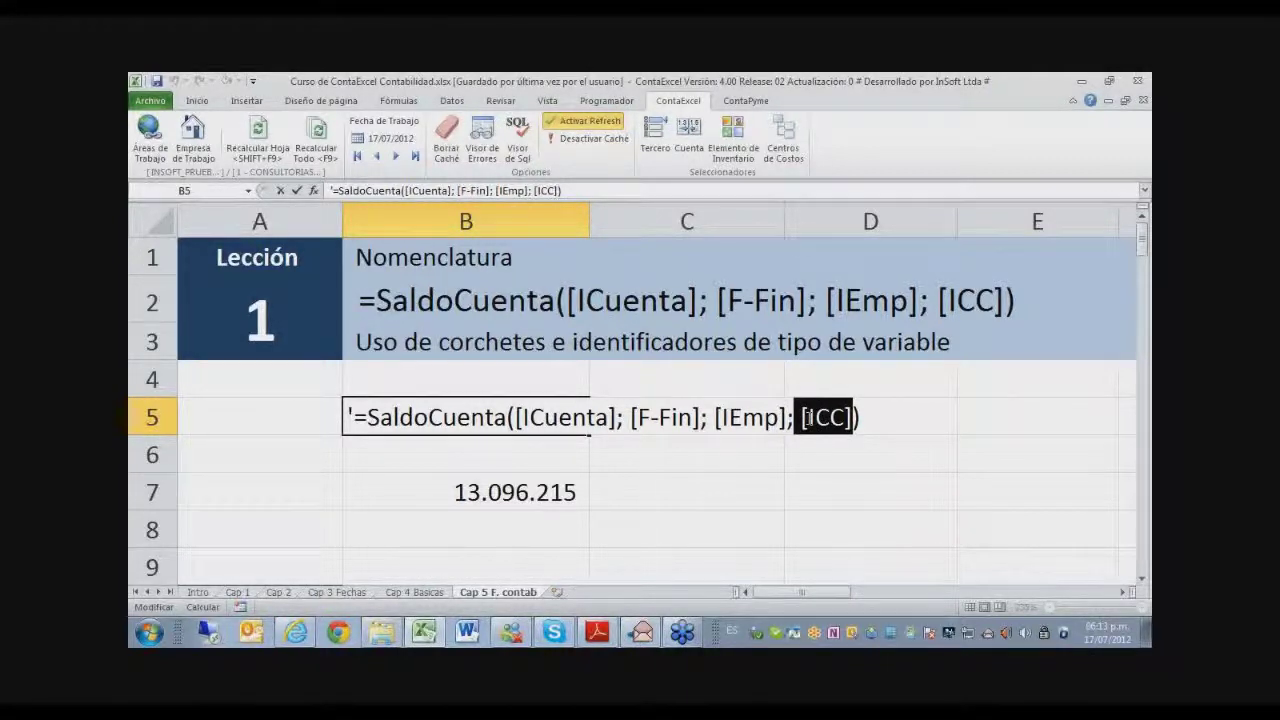
left_click(632, 417)
left_click_drag(632, 417, 705, 419)
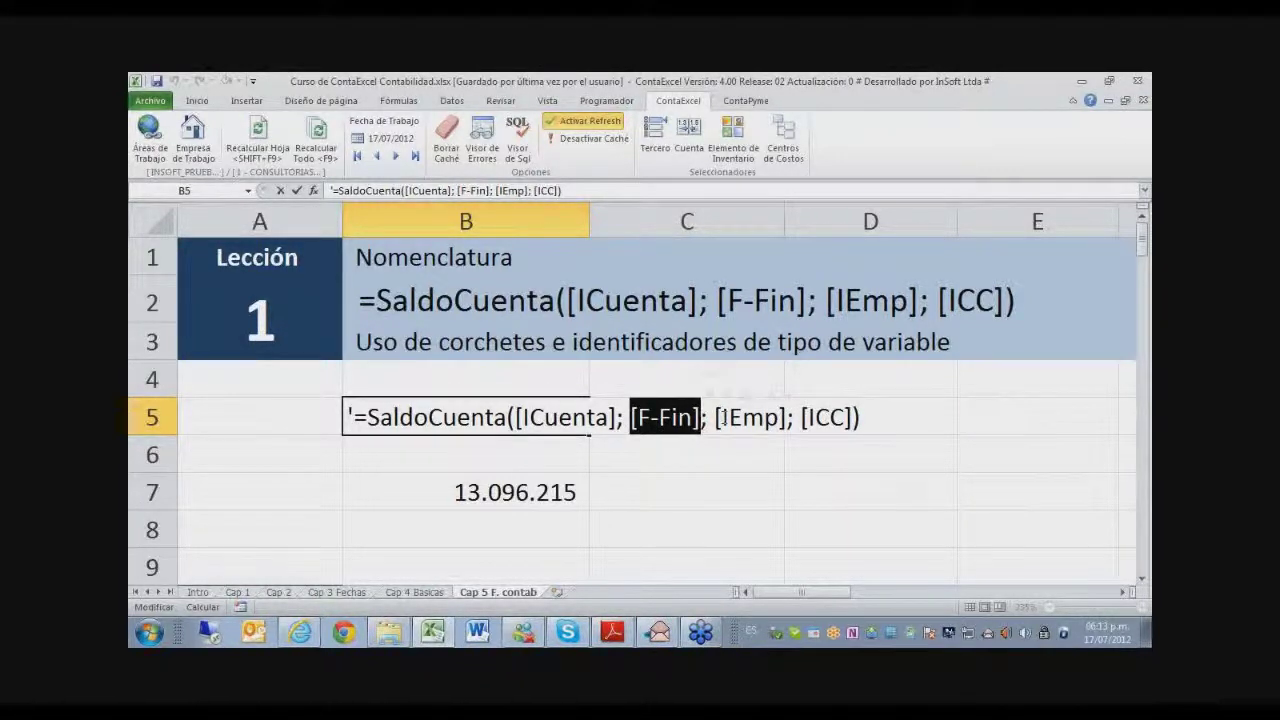
Highlight [ICC] and [ICuenta] one at a time in B5's text, followed by all four arguments together, and close the cell without changing it.
left_click_drag(714, 418, 853, 419)
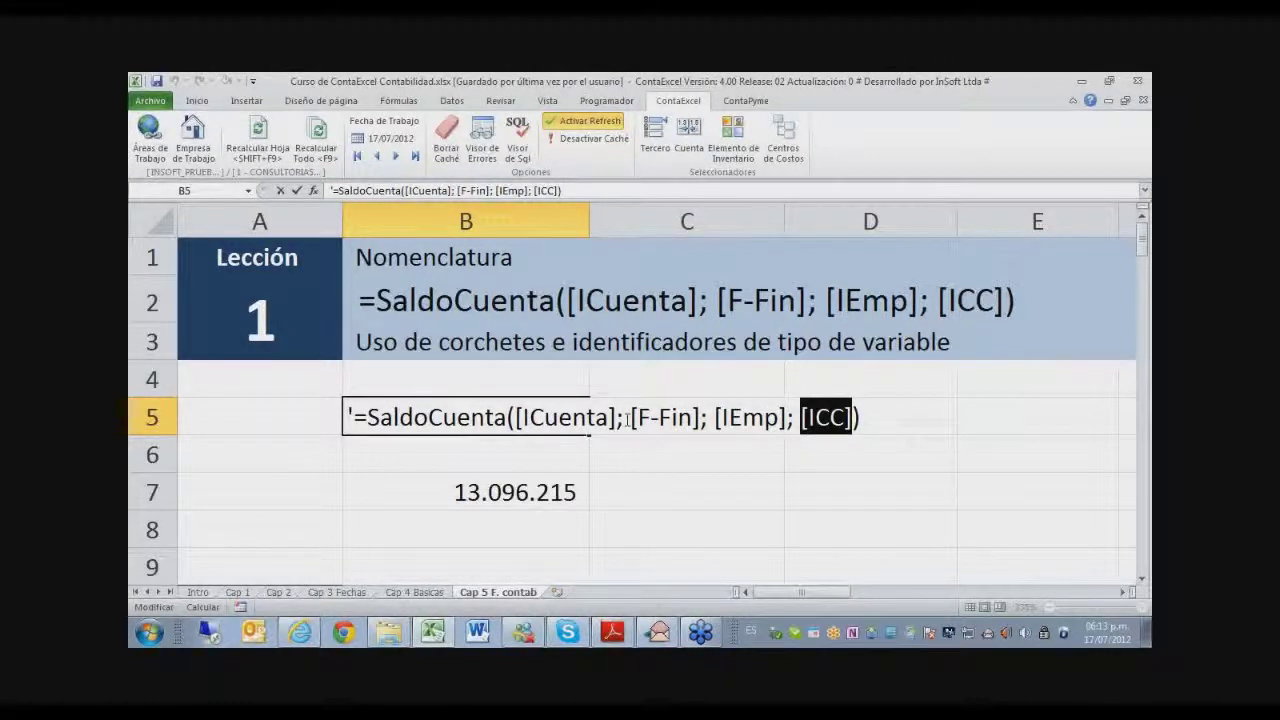
left_click_drag(515, 417, 612, 420)
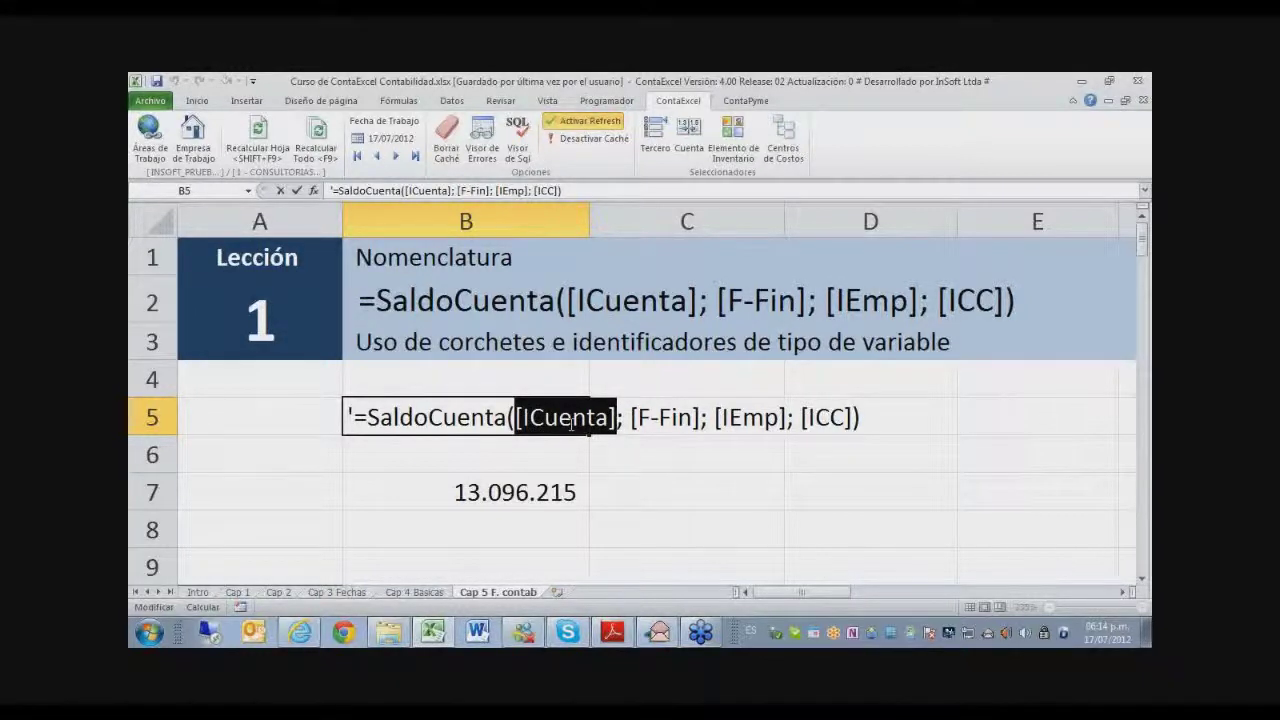
left_click(519, 417)
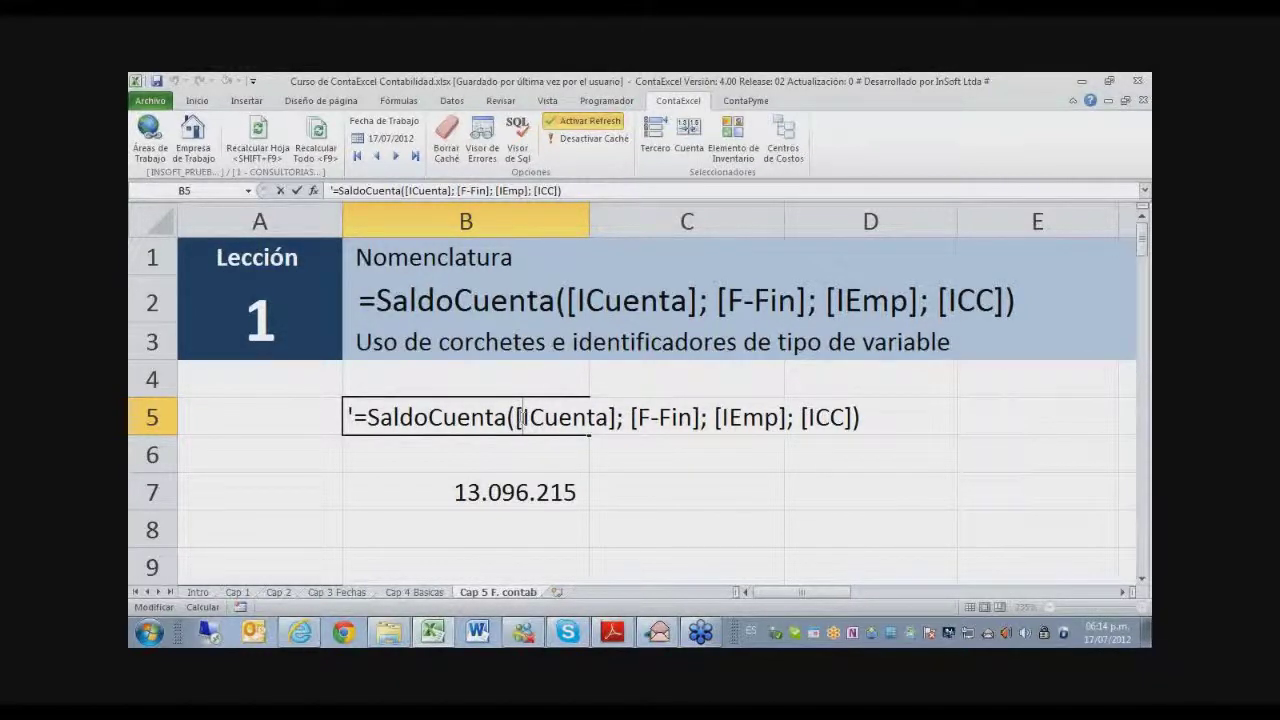
left_click_drag(517, 417, 857, 420)
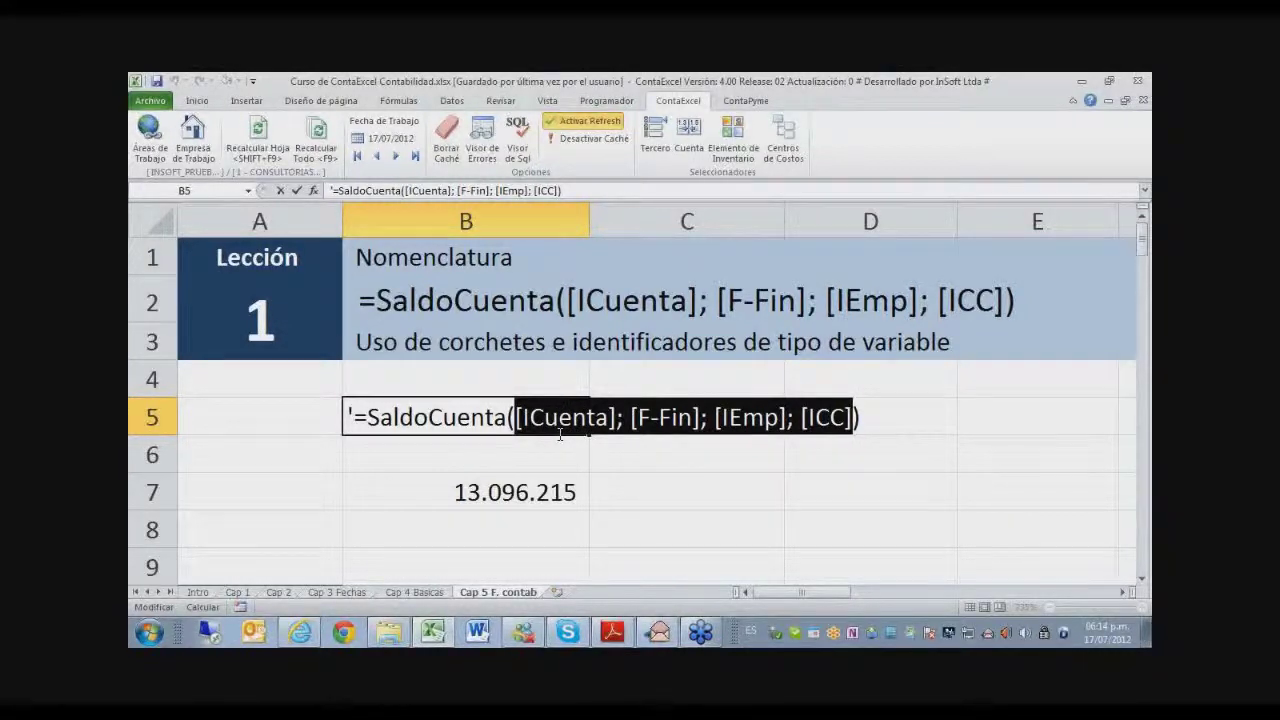
key("Return")
Enter the formula =SaldoCuenta() without arguments in cell B8 and reopen the cell to view its formula.
key("Return")
key("Return")
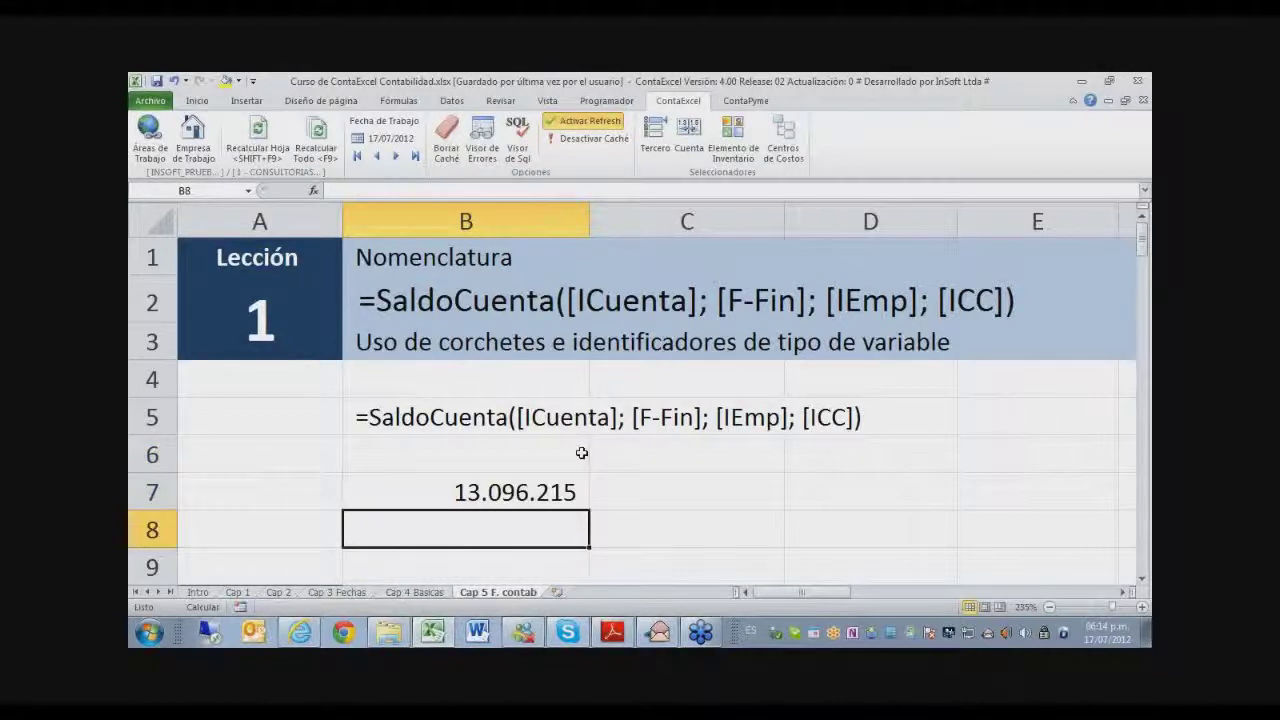
type("=Sa")
type("ldo")
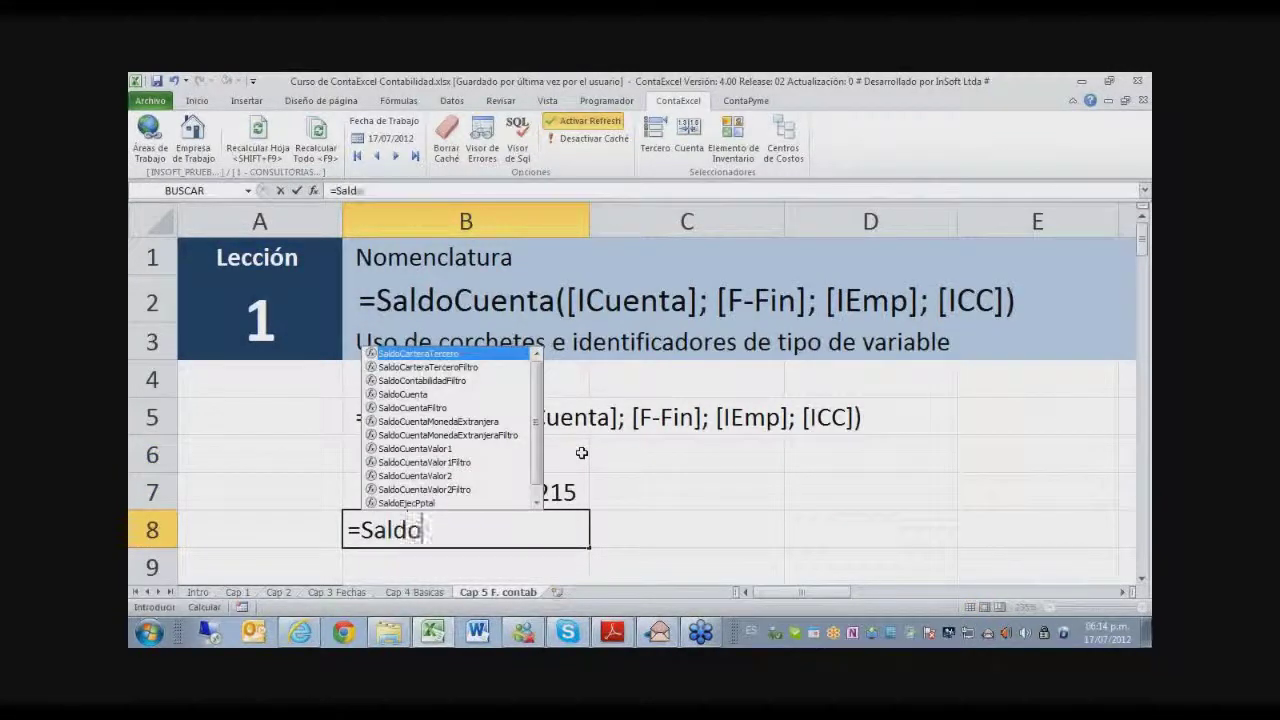
type("Cuenta()")
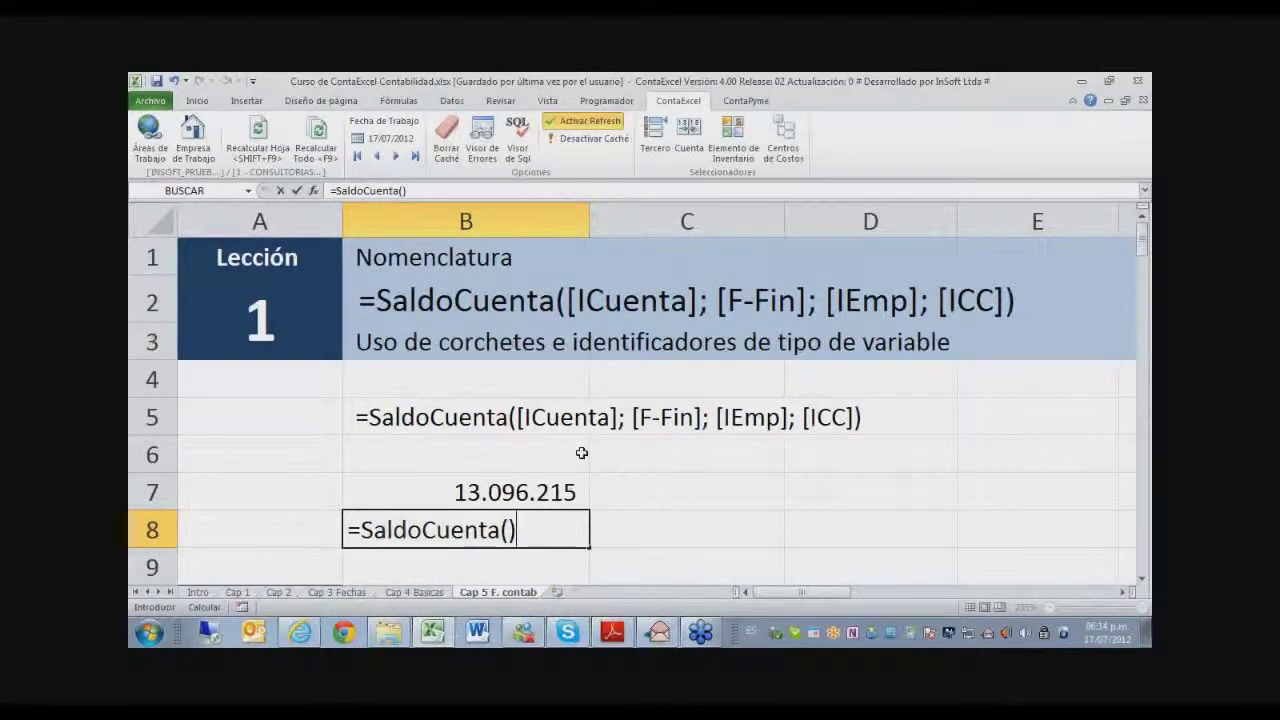
key("Return")
key("Up")
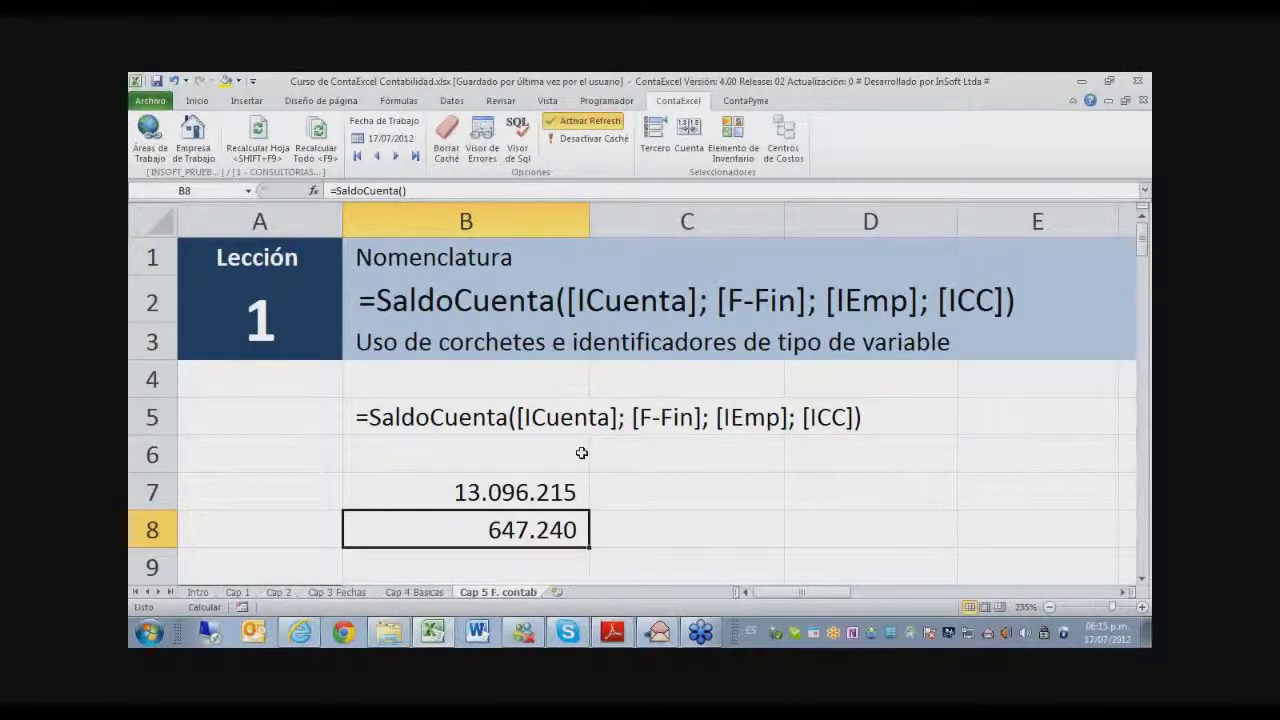
key("F2")
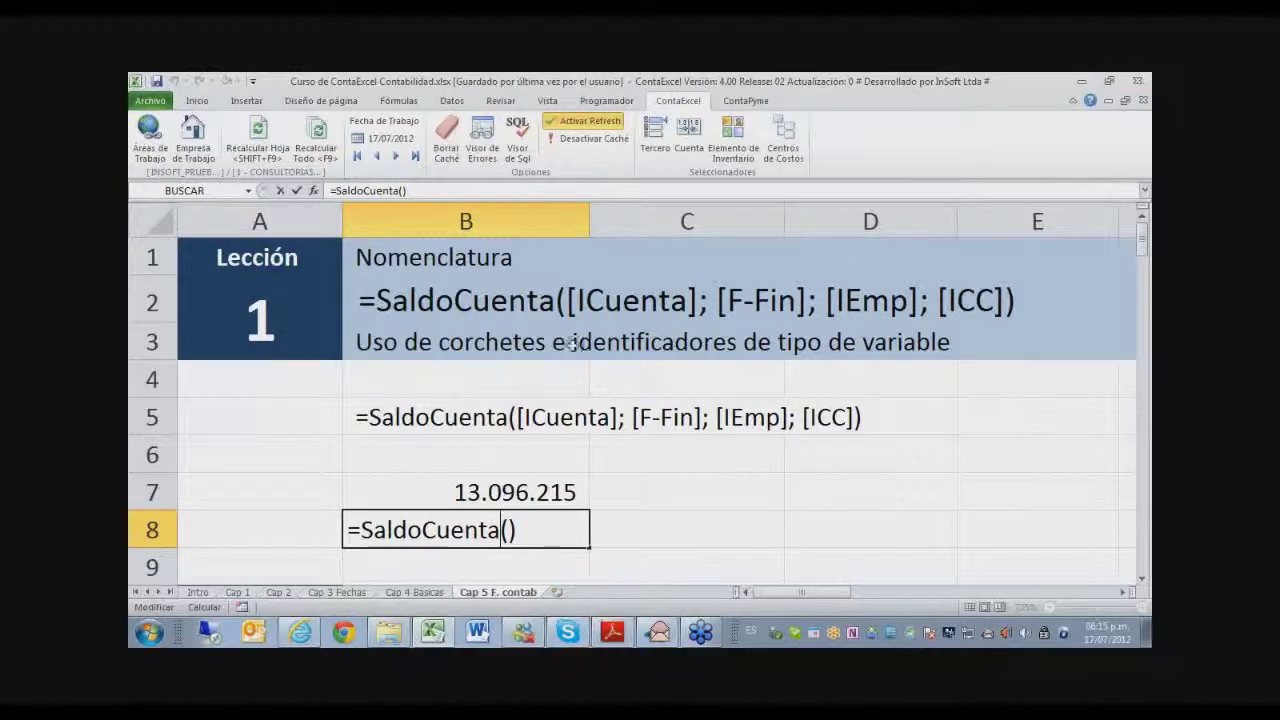
Open B5 for editing and highlight the full argument list from [ICuenta] through [ICC].
left_click(522, 417)
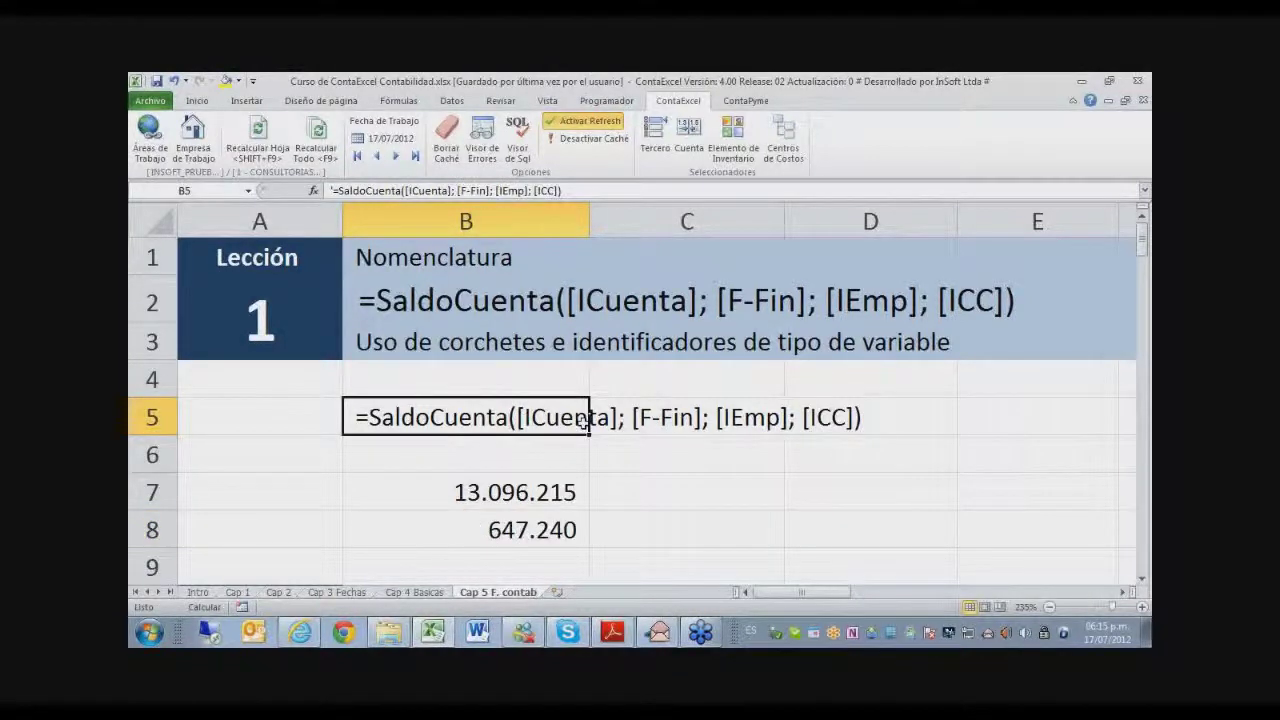
key("F2")
key("Left")
key("Left")
key("Left")
key("Left")
key("Left")
key("Left")
key("Left")
key("Left")
key("Left")
key("Left")
key("Left")
key("Left")
key("Left")
key("Left")
key("Left")
key("Left")
key("Left")
key("Left")
key("Left")
key("Left")
key("Left")
key("Left")
key("Left")
key("Left")
key("Left")
key("Left")
key("Left")
key("Left")
key("Left")
key("Left")
key("shift+Right")
key("shift+Right")
key("shift+Right")
key("shift+Right")
key("shift+Right")
key("shift+Right")
key("shift+Right")
key("shift+Right")
key("shift+Right")
key("shift+Right")
key("shift+Right")
key("shift+Right")
key("shift+Right")
key("shift+Right")
key("shift+Right")
key("shift+Right")
key("shift+Right")
key("shift+Right")
key("shift+Right")
key("shift+Right")
key("shift+Right")
key("shift+Right")
key("shift+Right")
key("shift+Right")
key("shift+Right")
key("shift+Right")
key("shift+Right")
key("shift+Right")
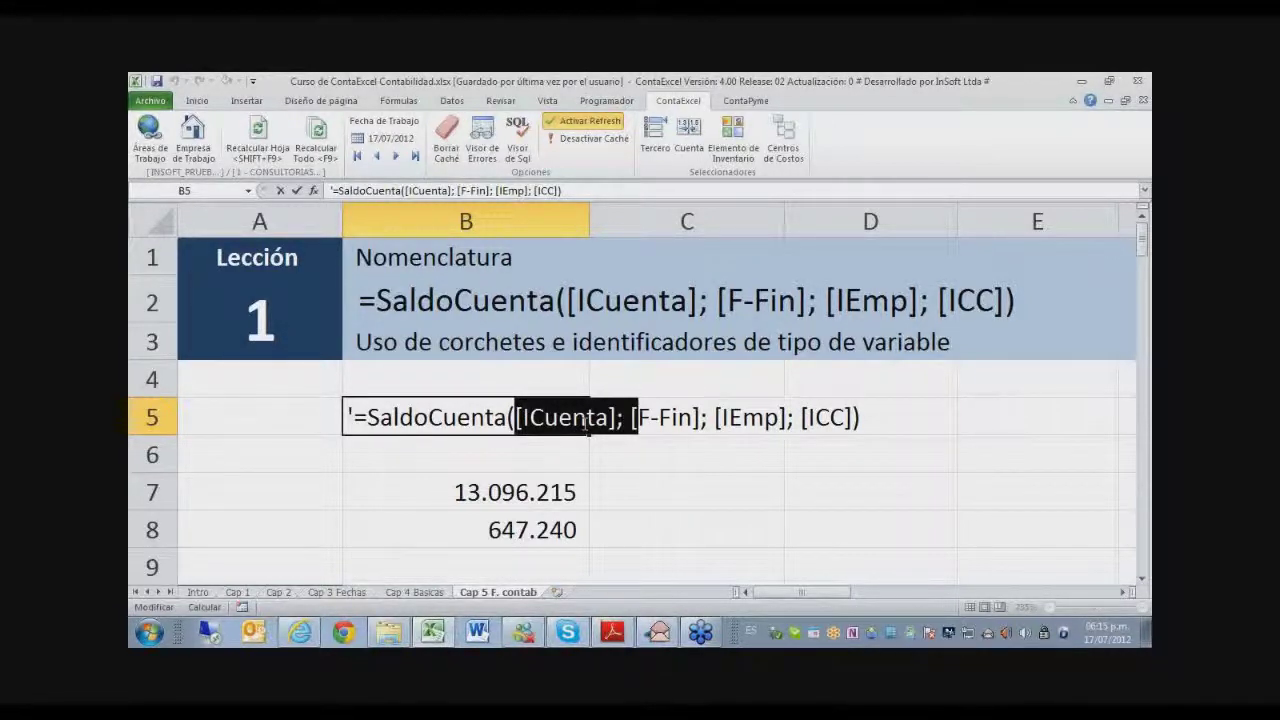
key("shift+Right")
key("shift+Right")
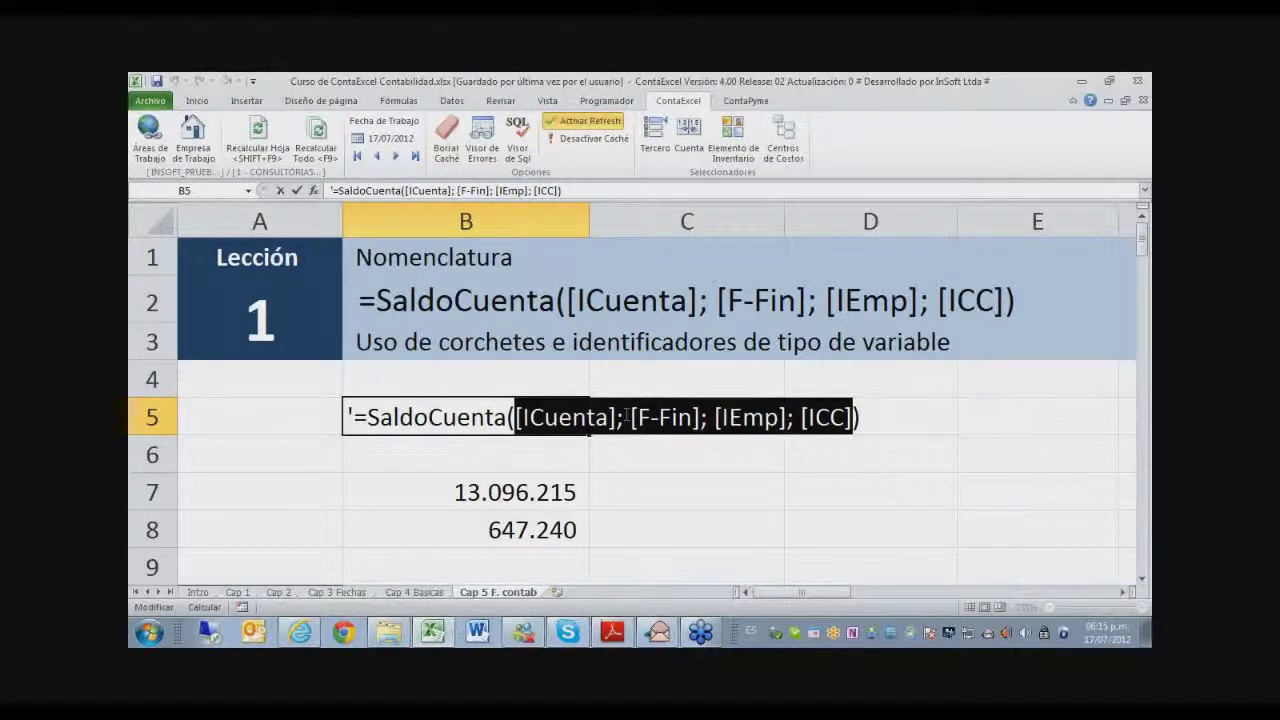
Highlight the [IEmp] and [ICC] arguments separately in B5's text and leave the cell without changing it.
left_click_drag(631, 418, 790, 421)
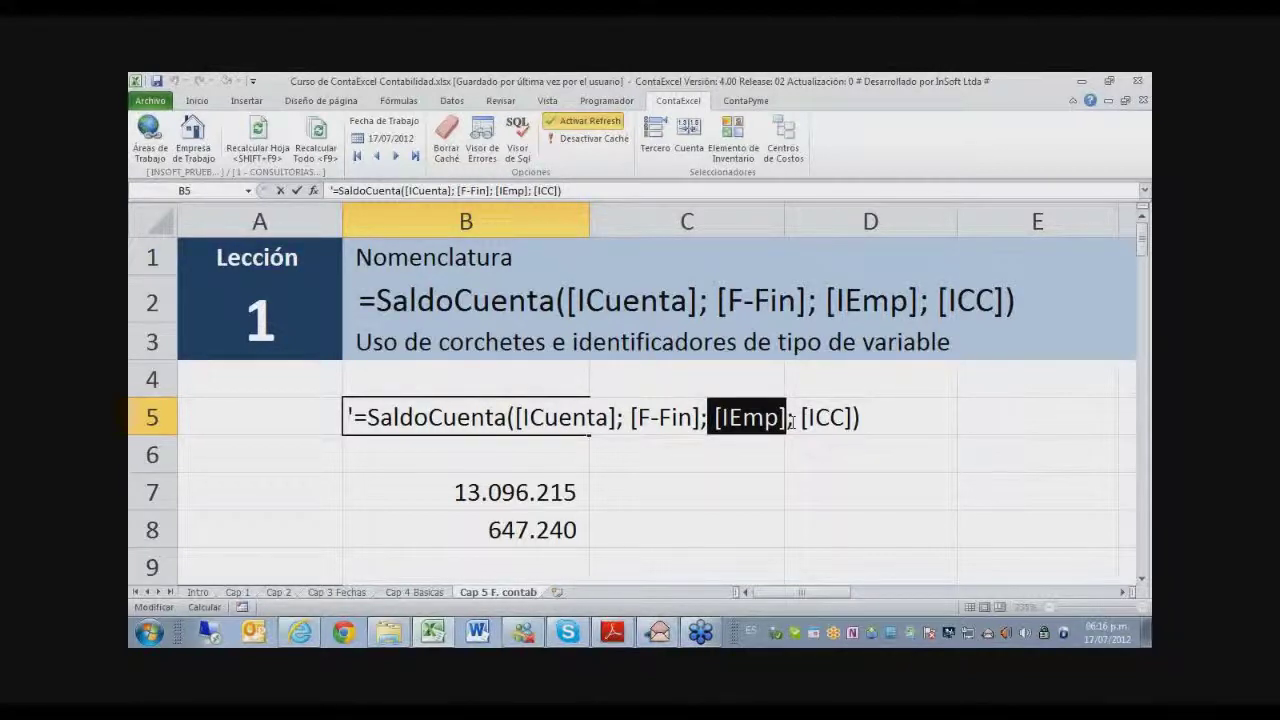
left_click_drag(799, 420, 853, 421)
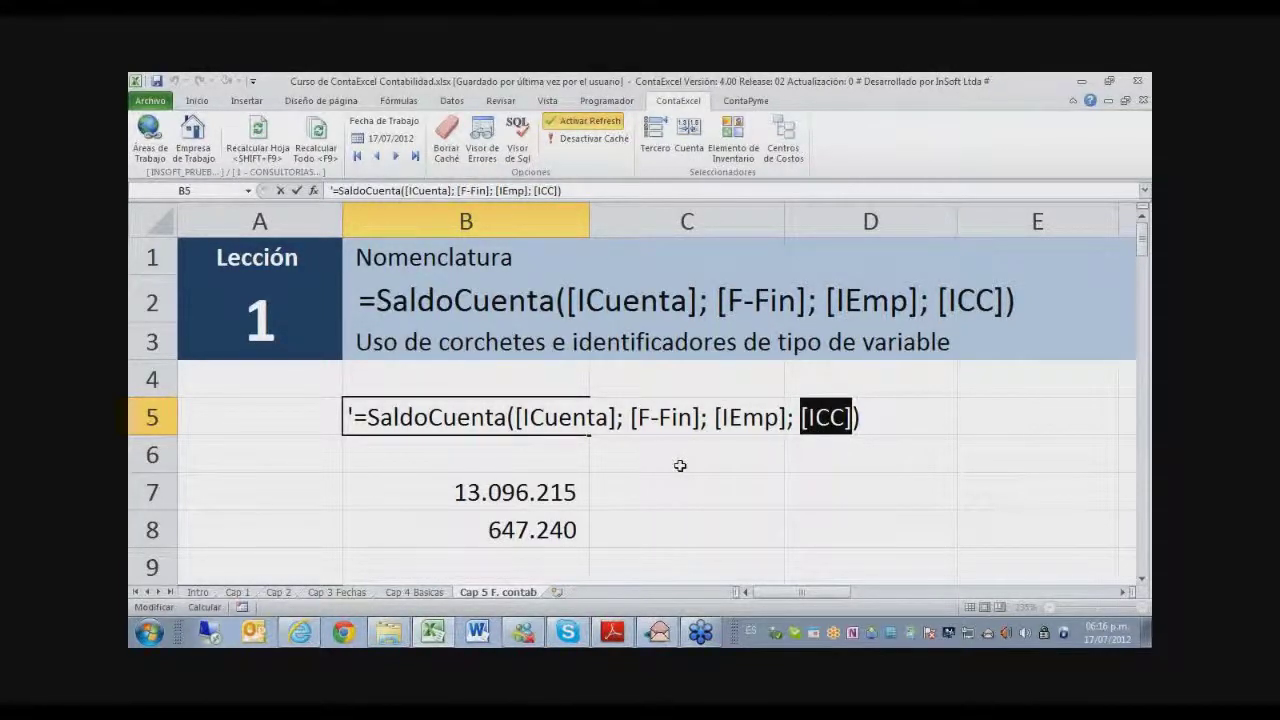
key("Escape")
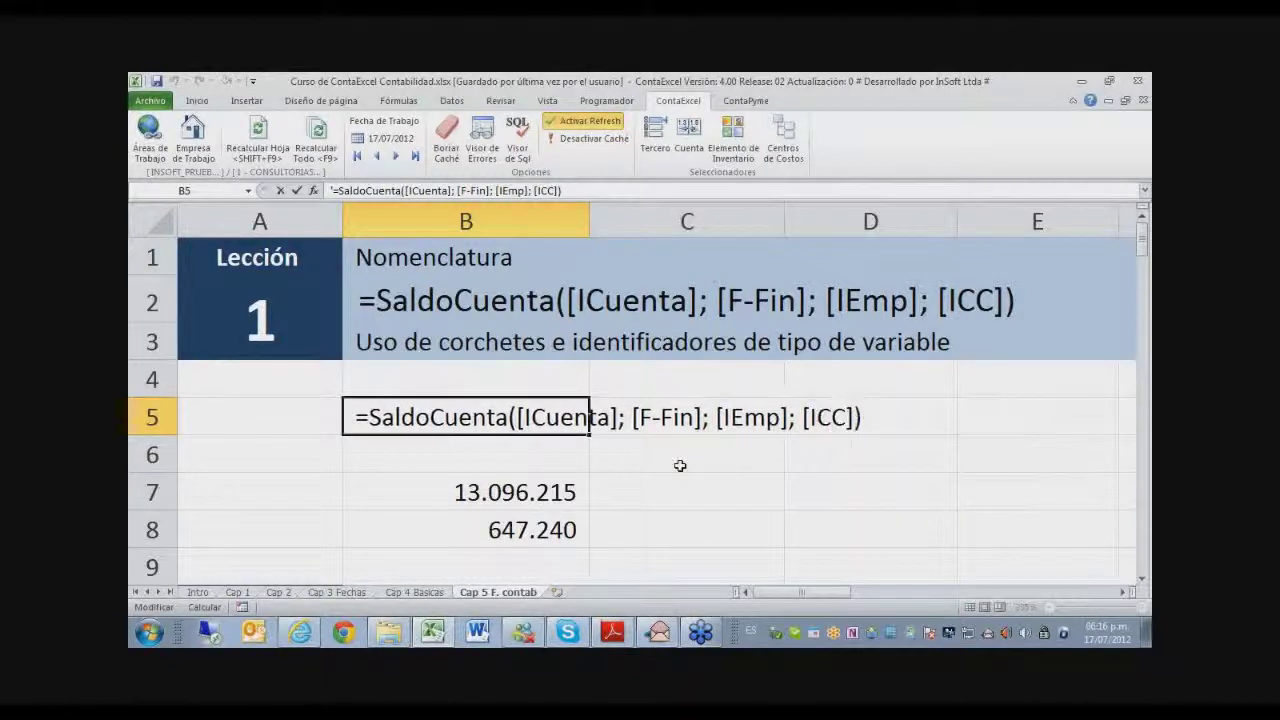
Enter the formula =SaldoCuenta(1105;;1) in cell B9, leaving the date argument empty, and select that cell again.
key("Return")
key("Down")
key("Down")
key("Down")
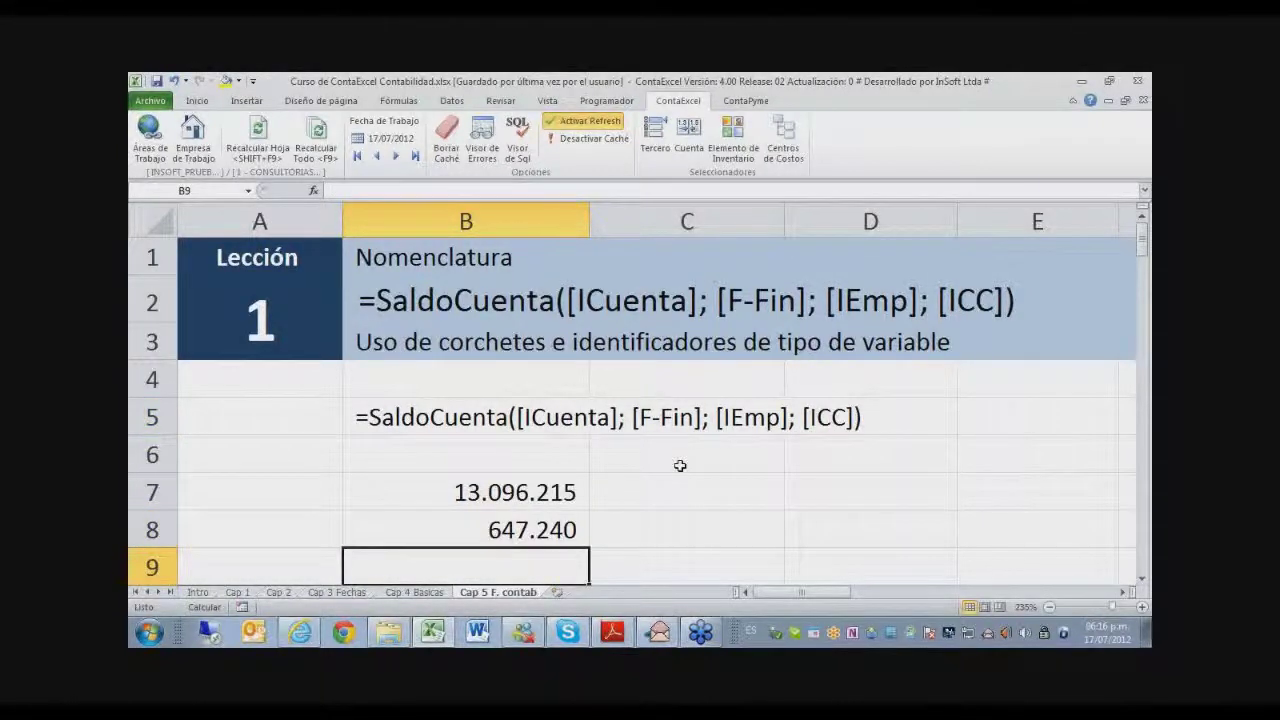
type("=")
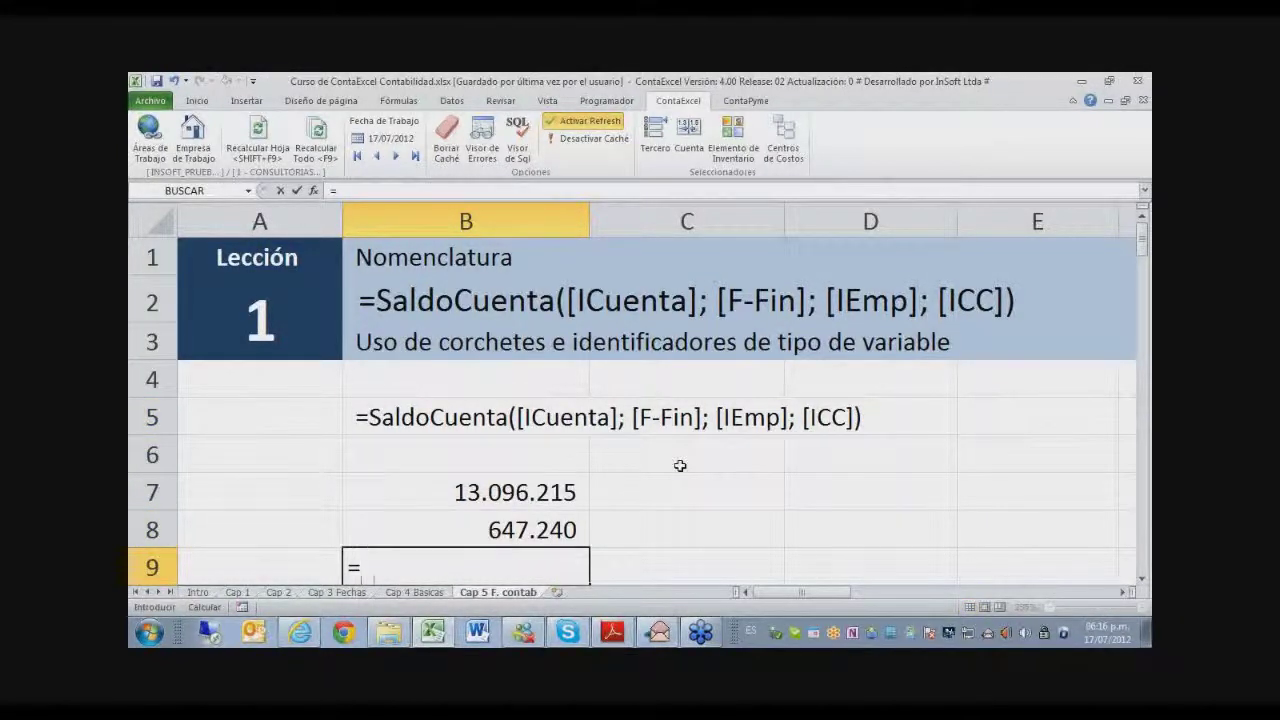
type("SaldoCuenta(")
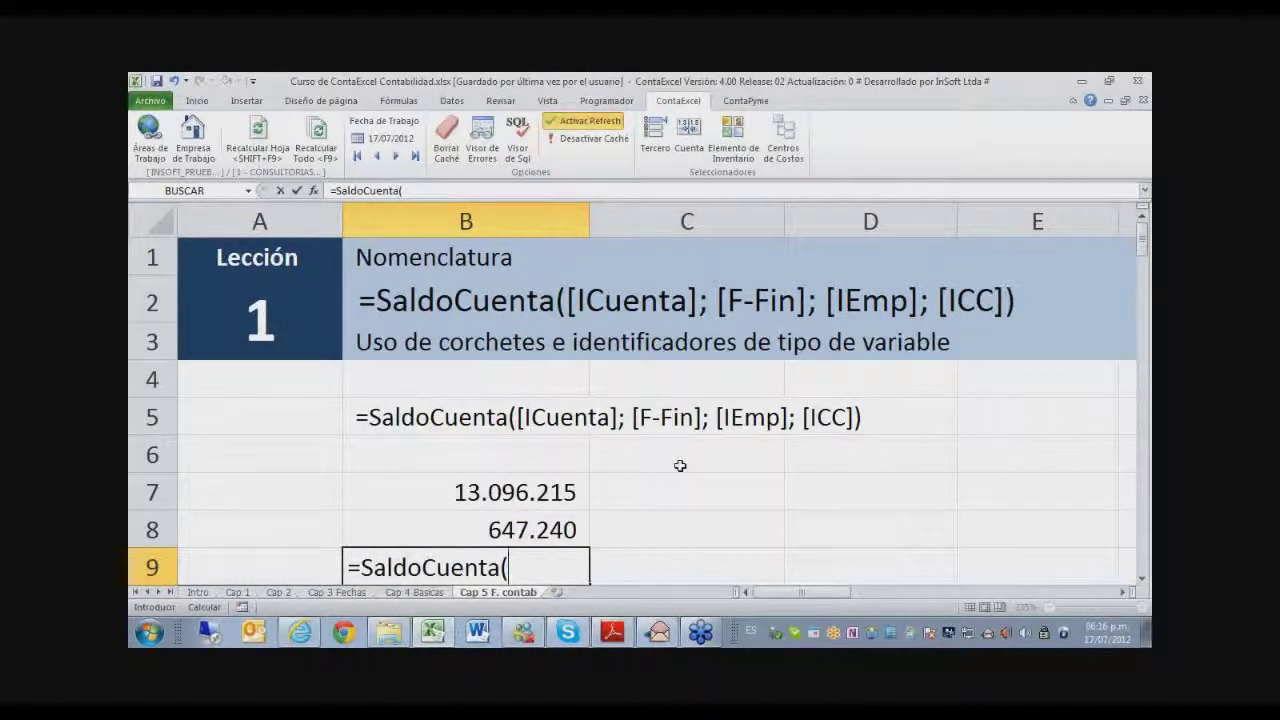
type("1105;;")
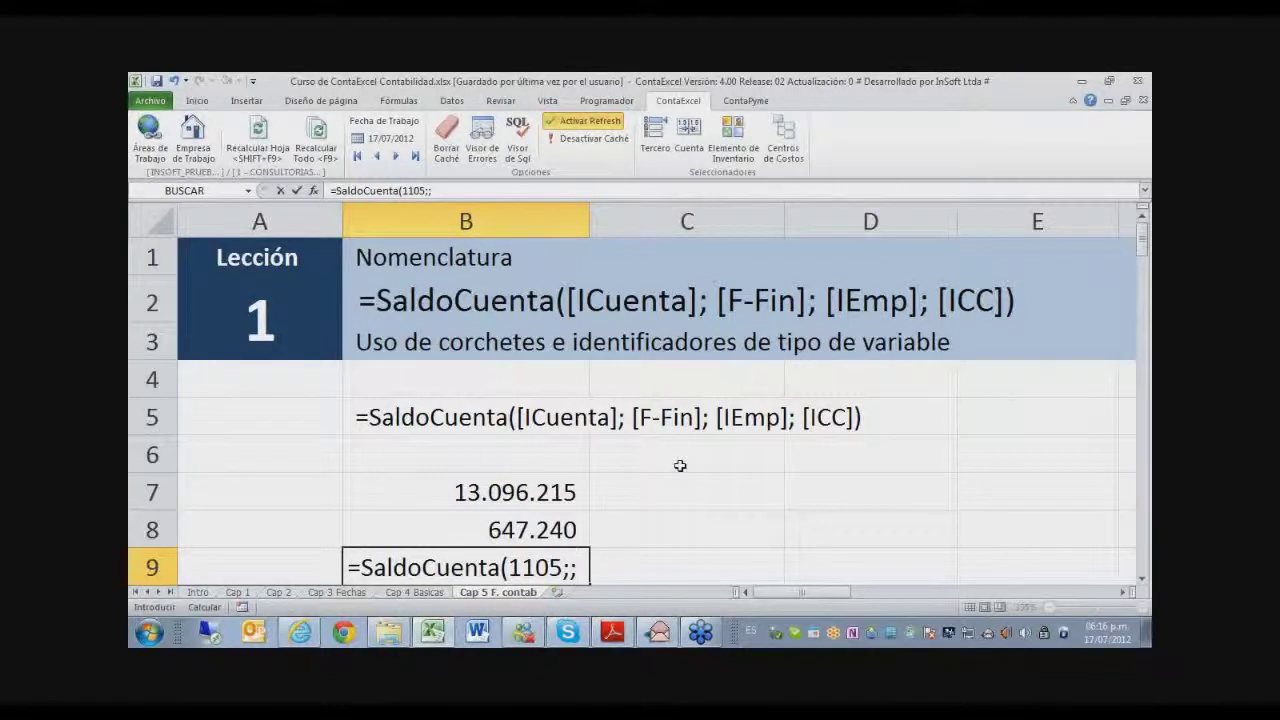
type("1)")
left_click(567, 569)
key("Escape")
key("Return")
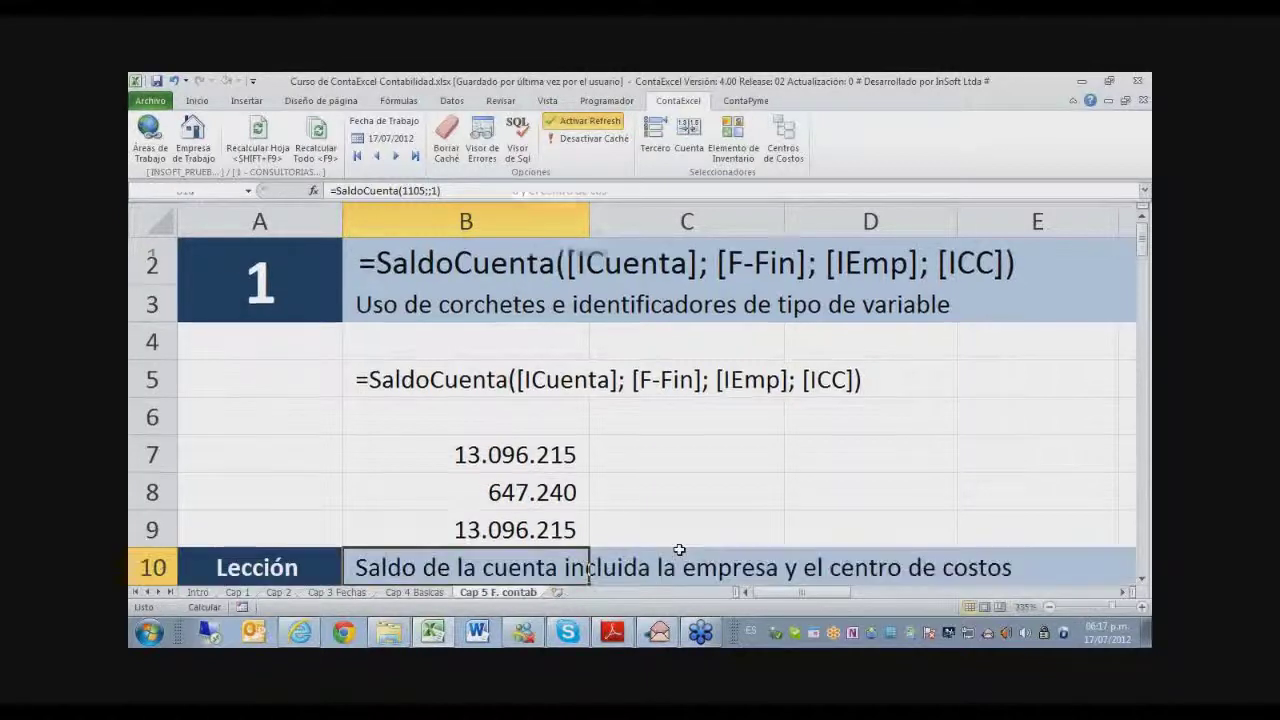
key("Up")
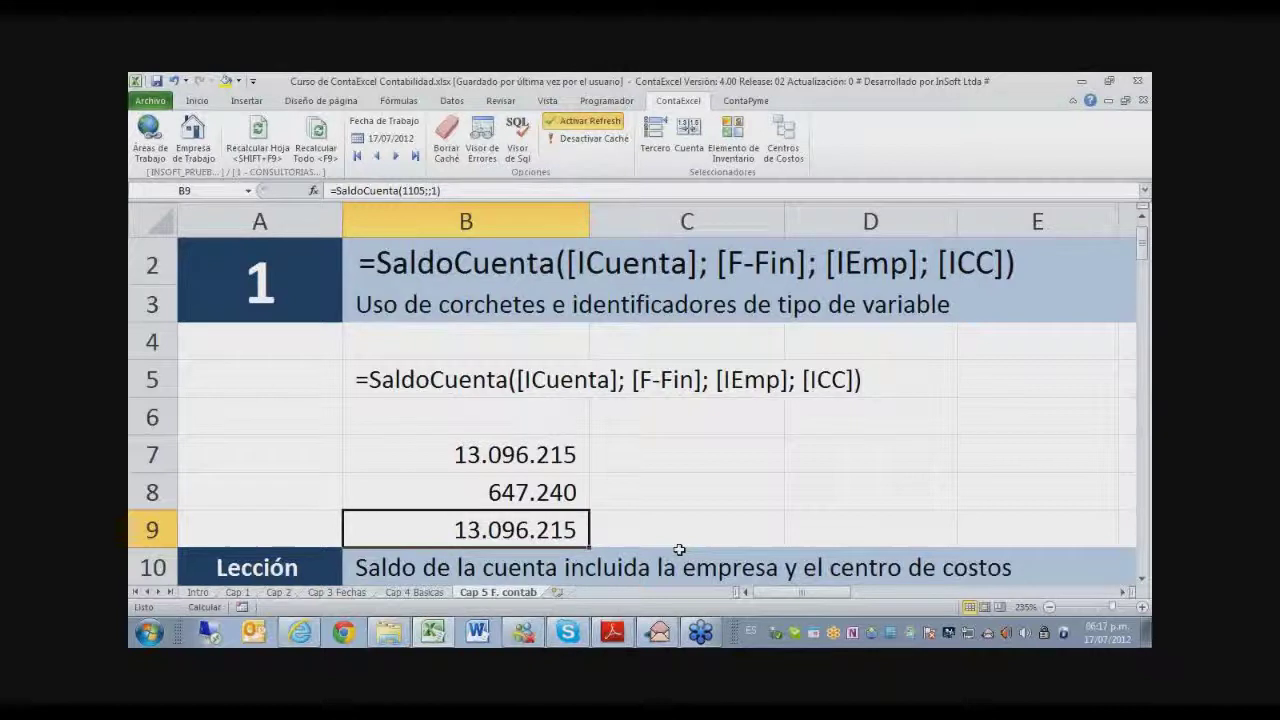
Change the company argument in B9's formula to 2, giving =SaldoCuenta(1105;;2), and reselect the cell.
key("Up")
key("Up")
key("Down")
key("Down")
key("F2")
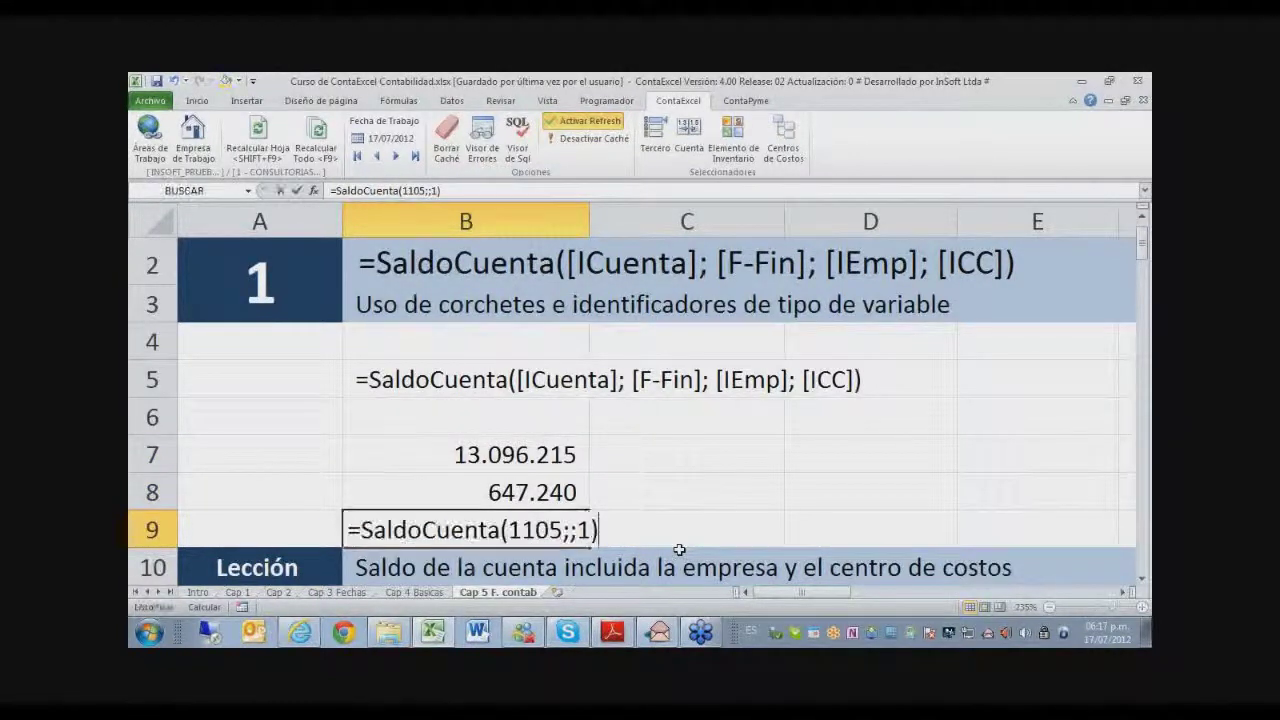
key("Left")
key("BackSpace")
type("2")
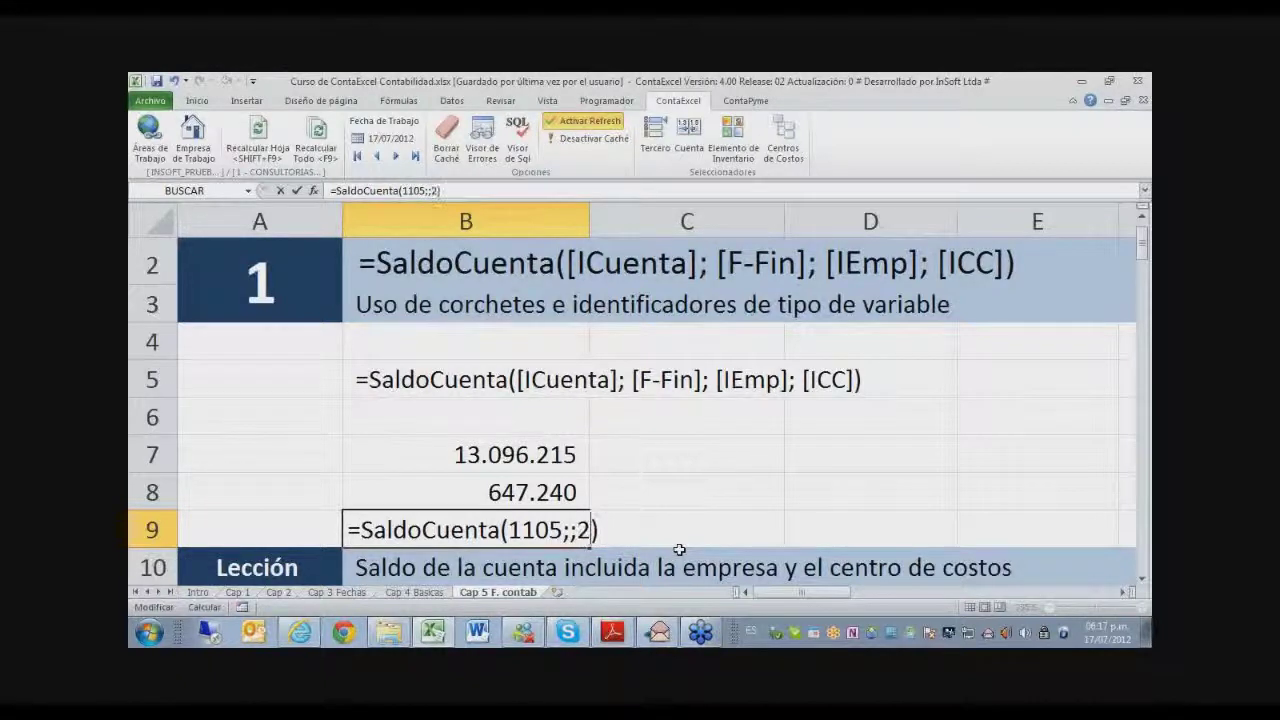
key("Return")
key("Up")
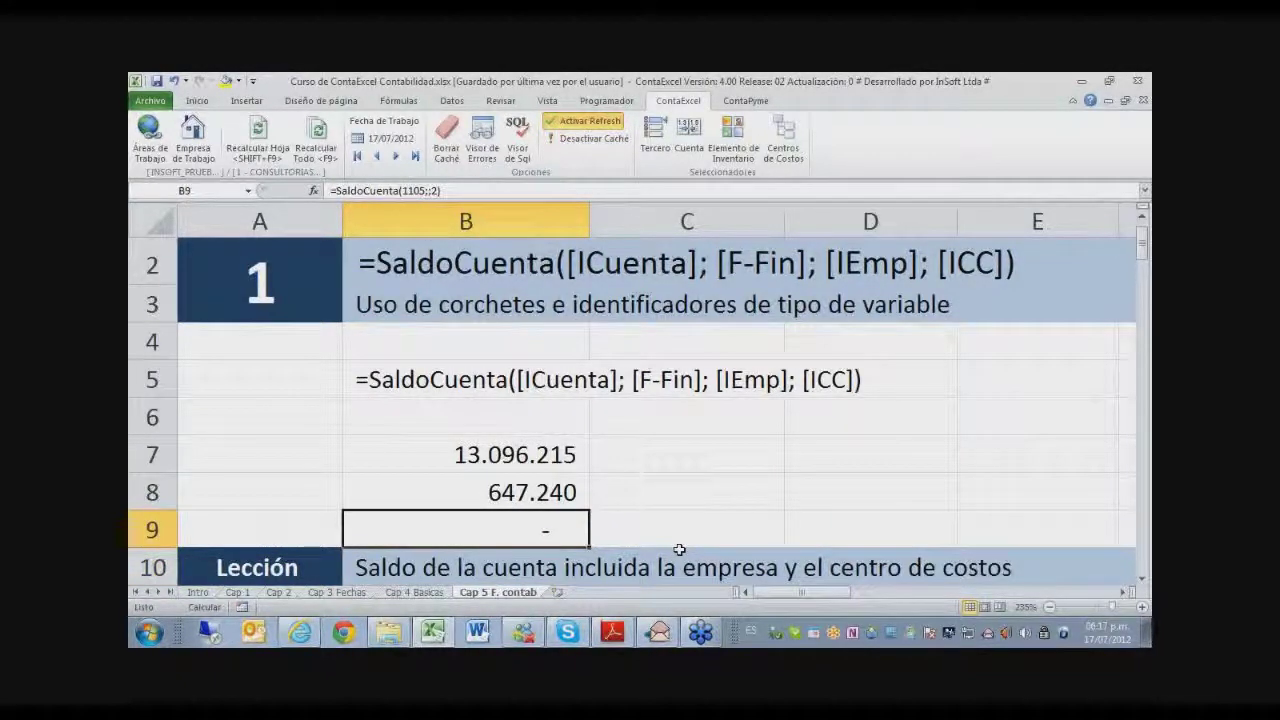
Set the company argument in B9's formula back to 1 and reopen the cell briefly to view the formula.
key("F2")
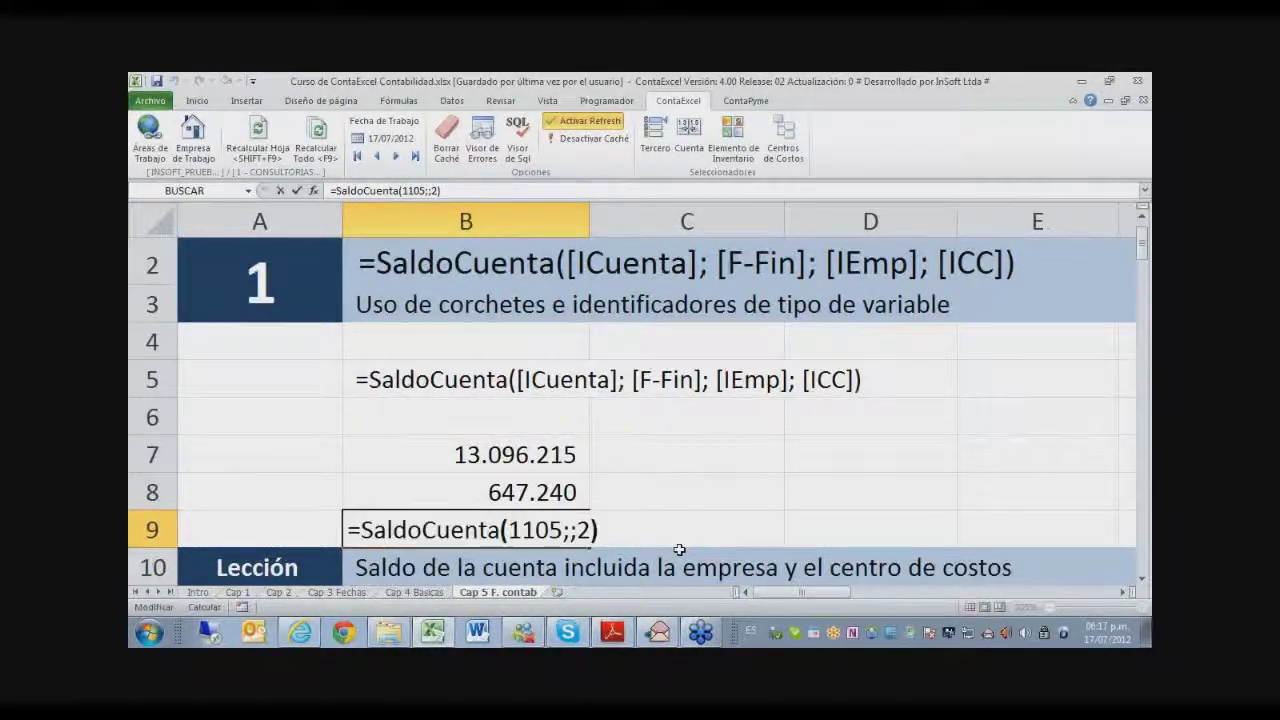
key("Left")
key("BackSpace")
type("1")
key("Return")
key("Up")
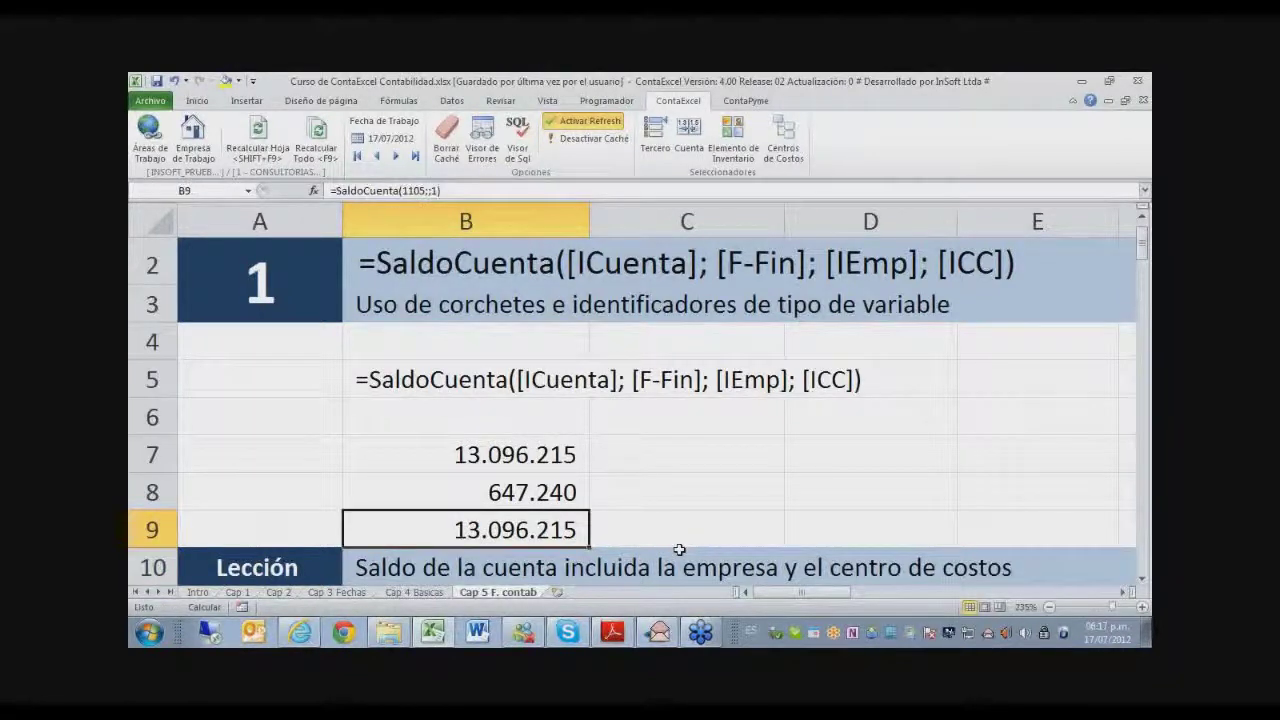
key("F2")
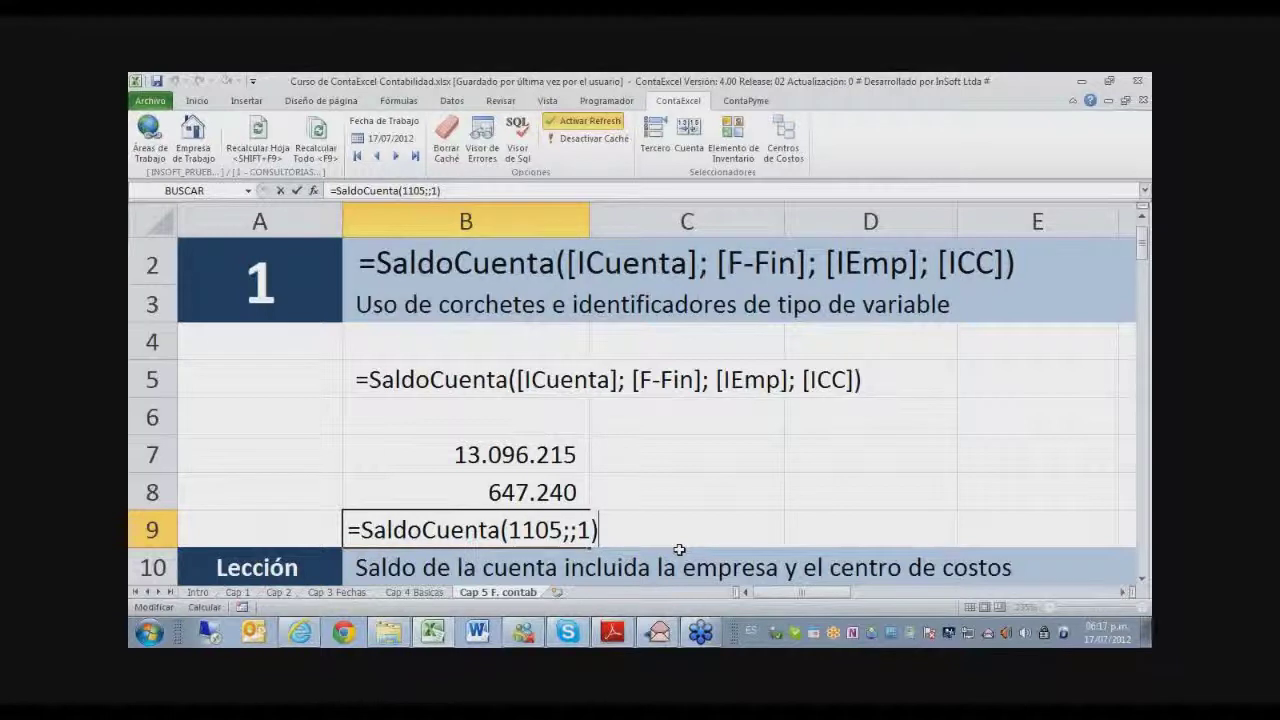
key("Escape")
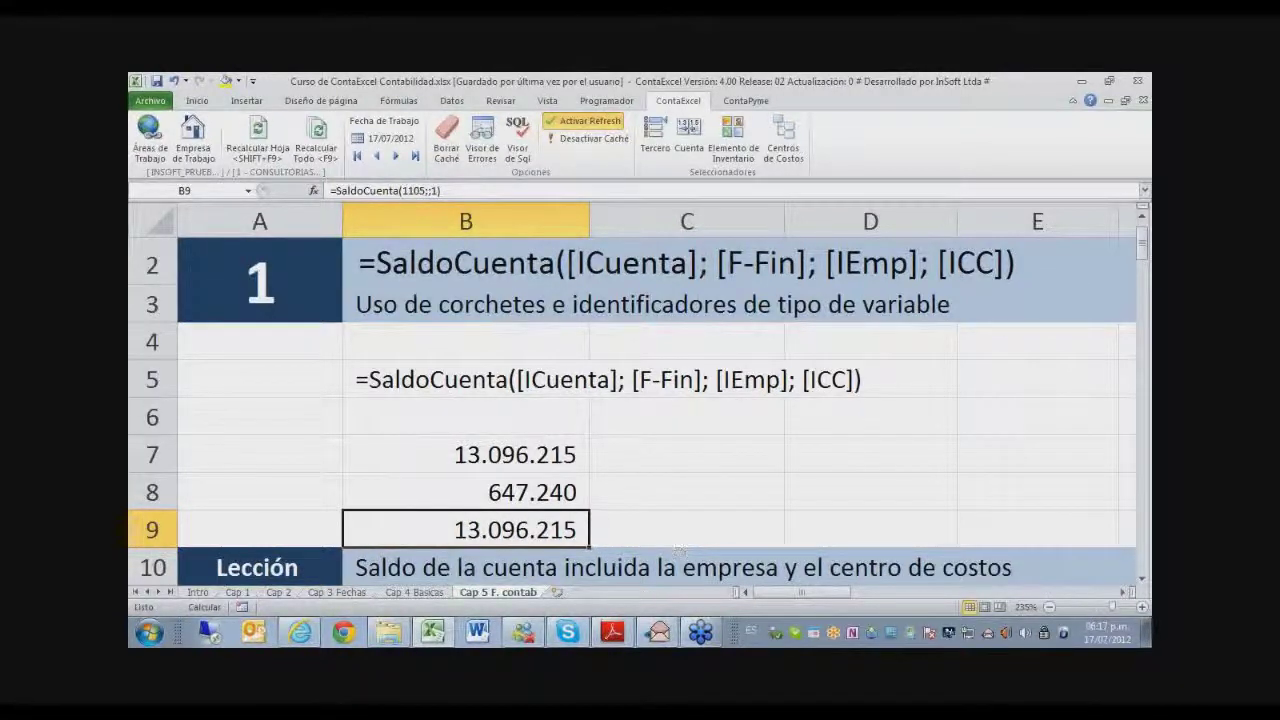
Insert blank row space at row 10, above the next lesson's heading.
left_click(145, 567)
key("ctrl+plus")
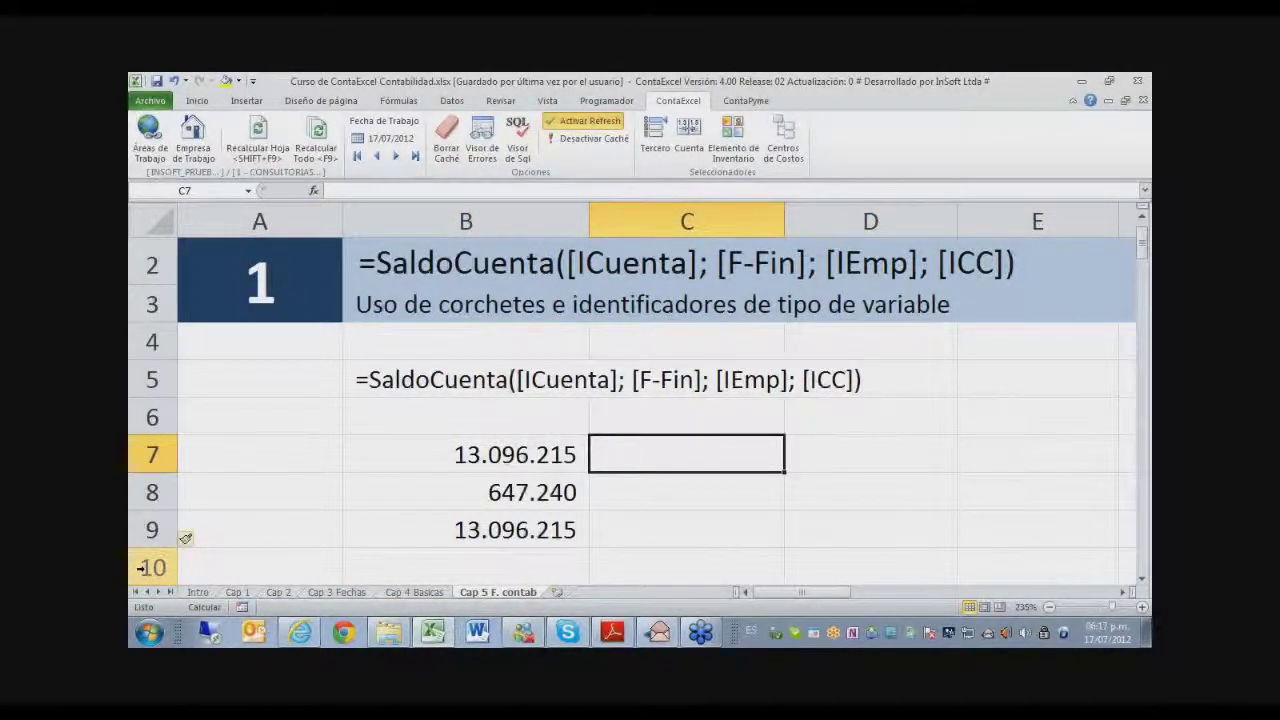
Enter the formula =SaldoCuenta(;;1) in cell D7, with account and date left empty, and reopen the cell to show its formula.
key("Right")
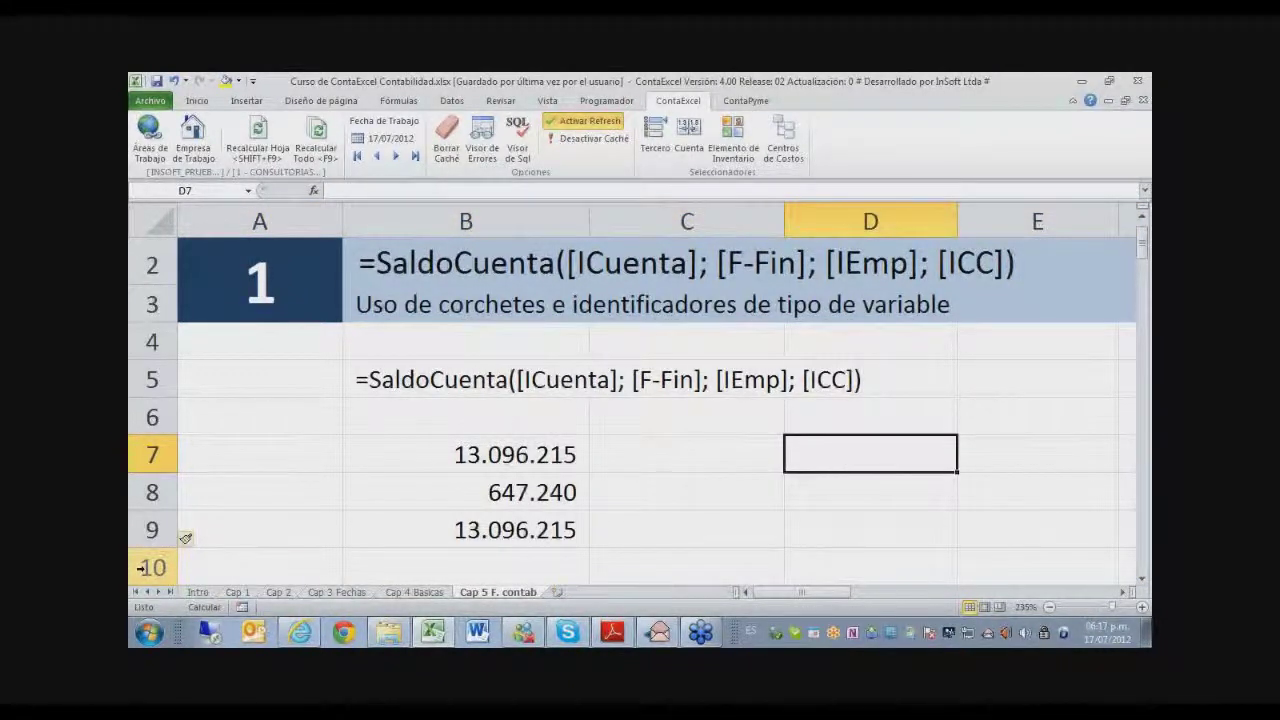
type("=Sald")
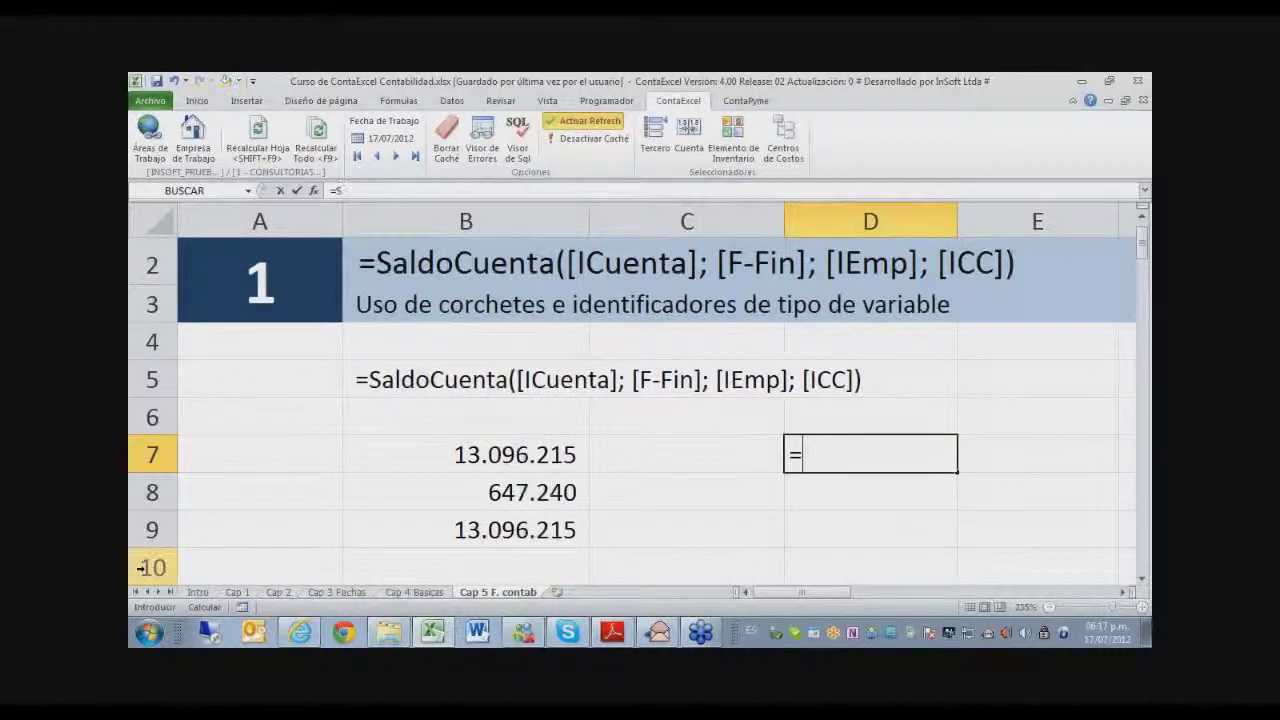
key("Down")
key("Down")
key("Down")
key("Tab")
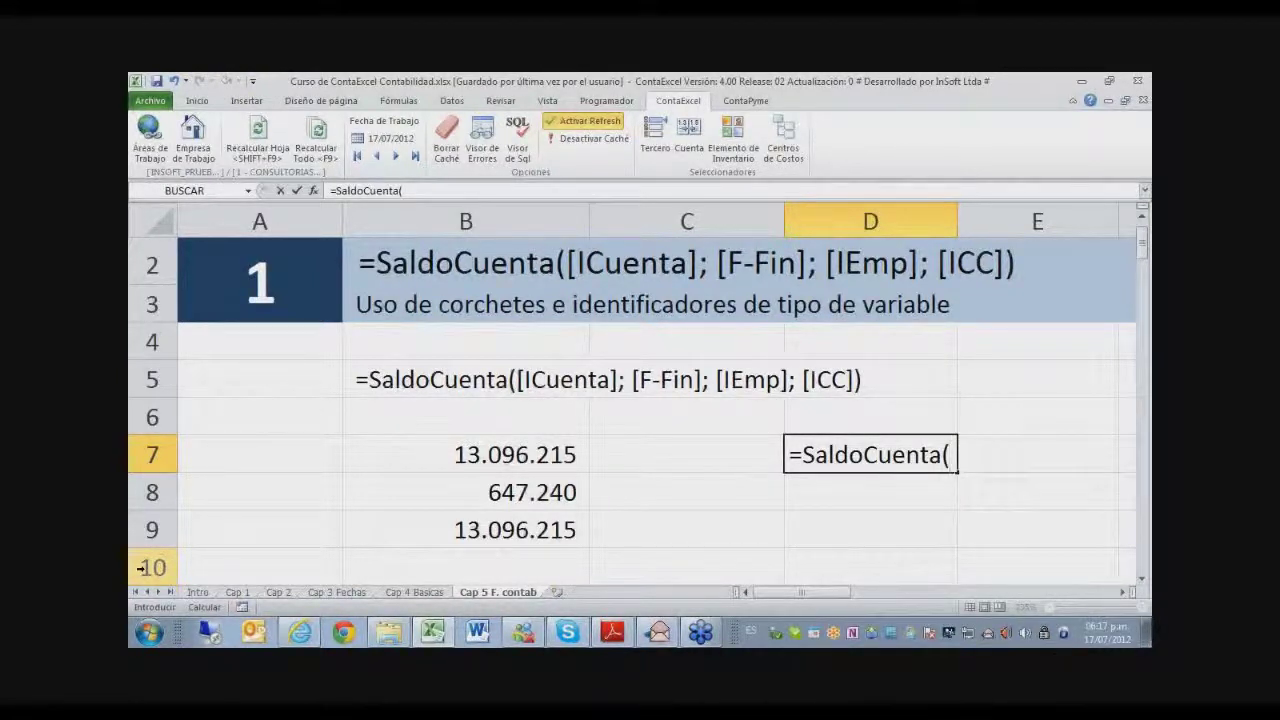
type(";;1)")
key("Return")
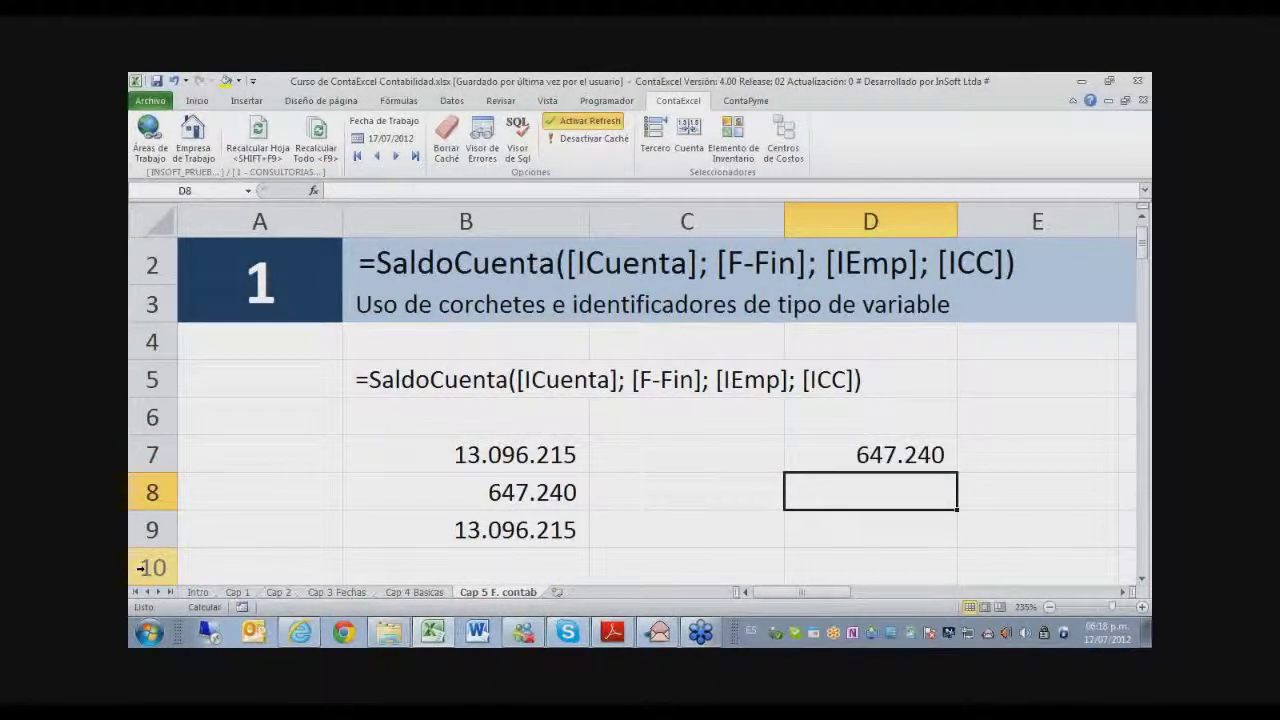
key("Up")
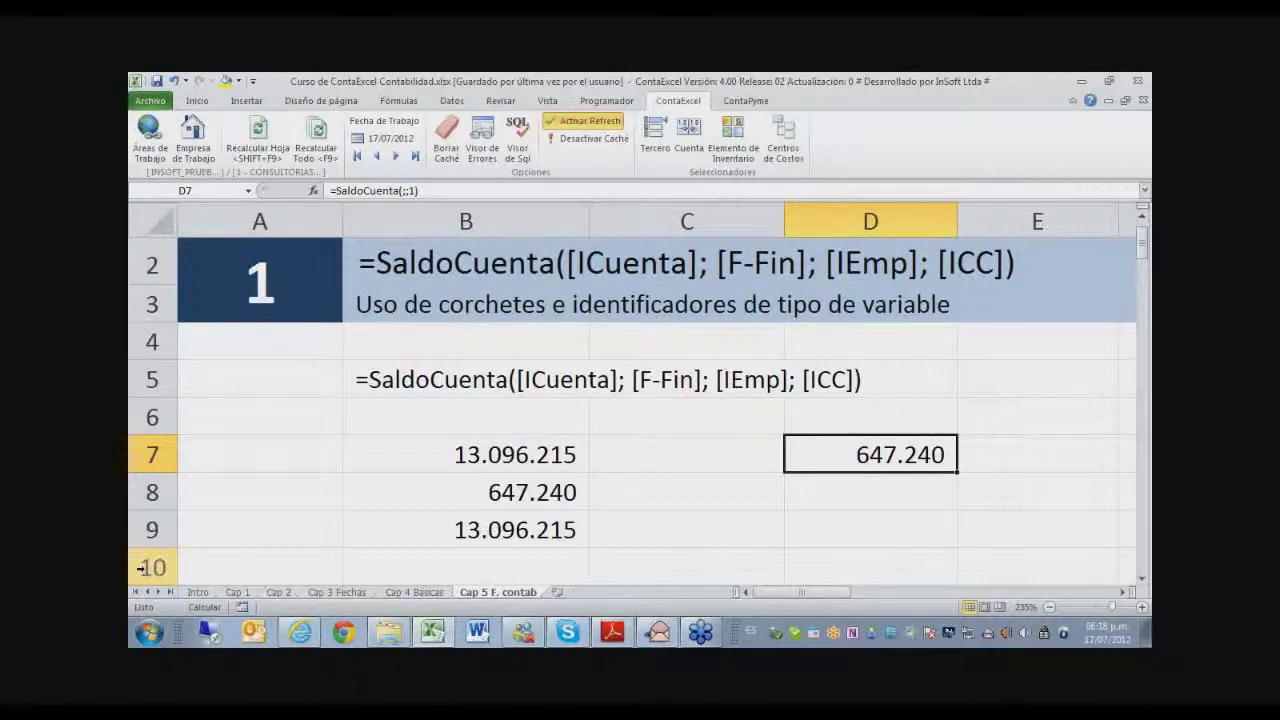
double_click(948, 455)
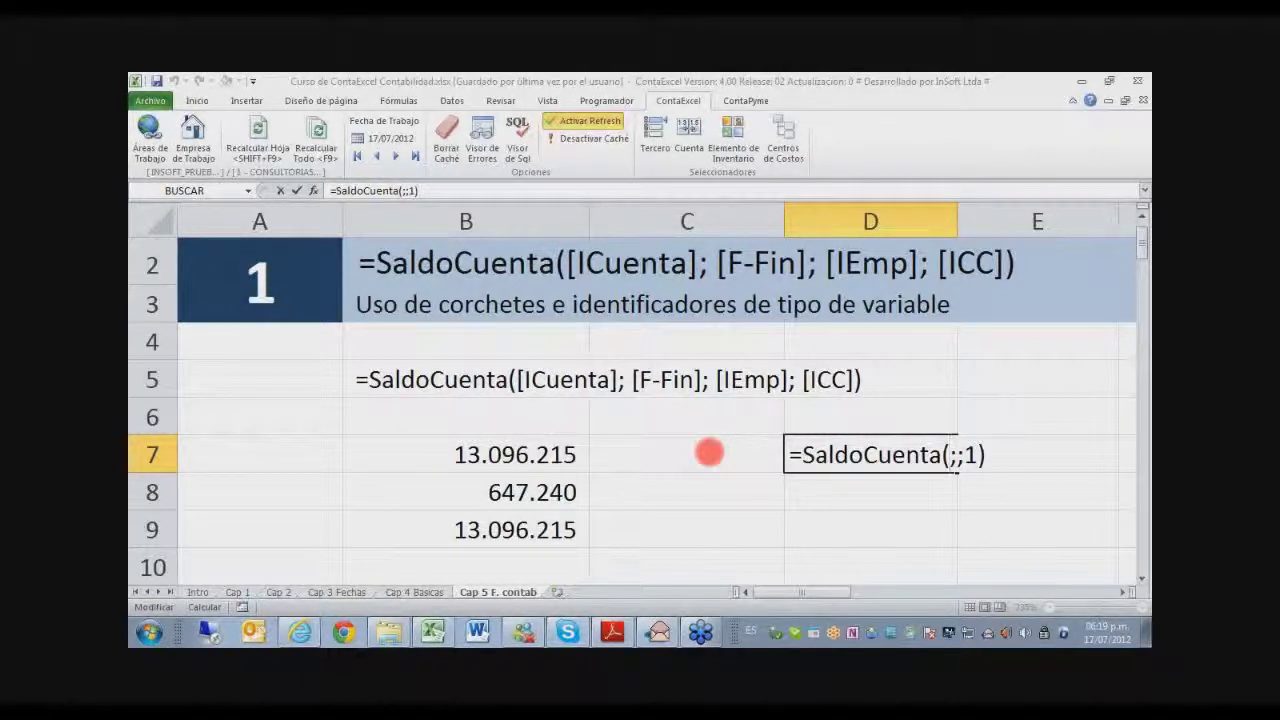
Confirm the formula in D7 and insert the cost center code 1160010 (Comercial) into D8 from the cost center selector.
key("Return")
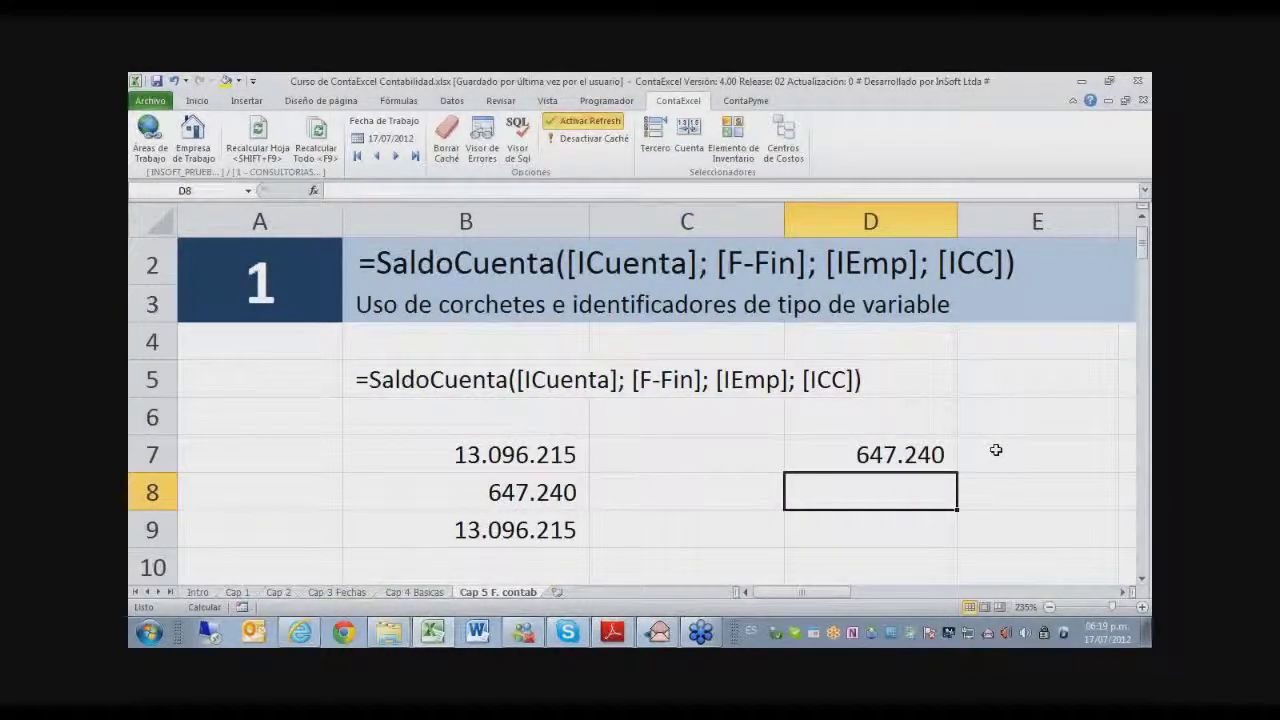
left_click(786, 143)
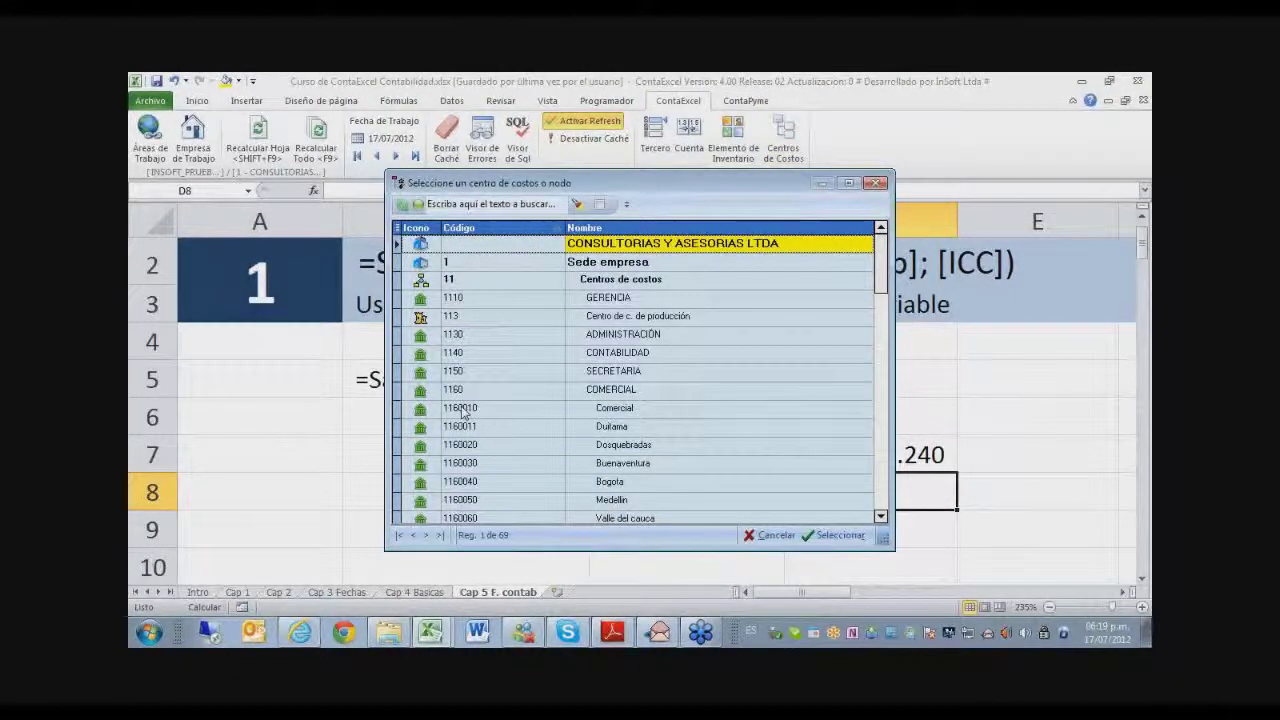
left_click(463, 410)
double_click(466, 409)
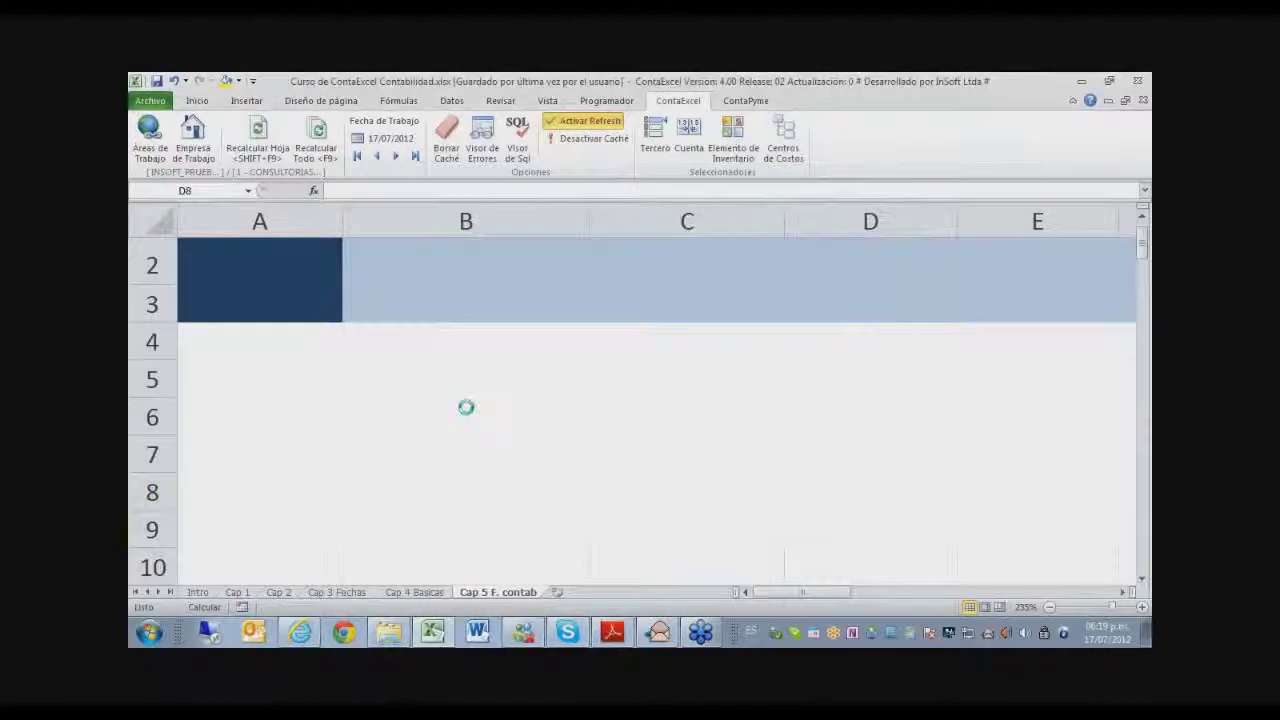
left_click(818, 488)
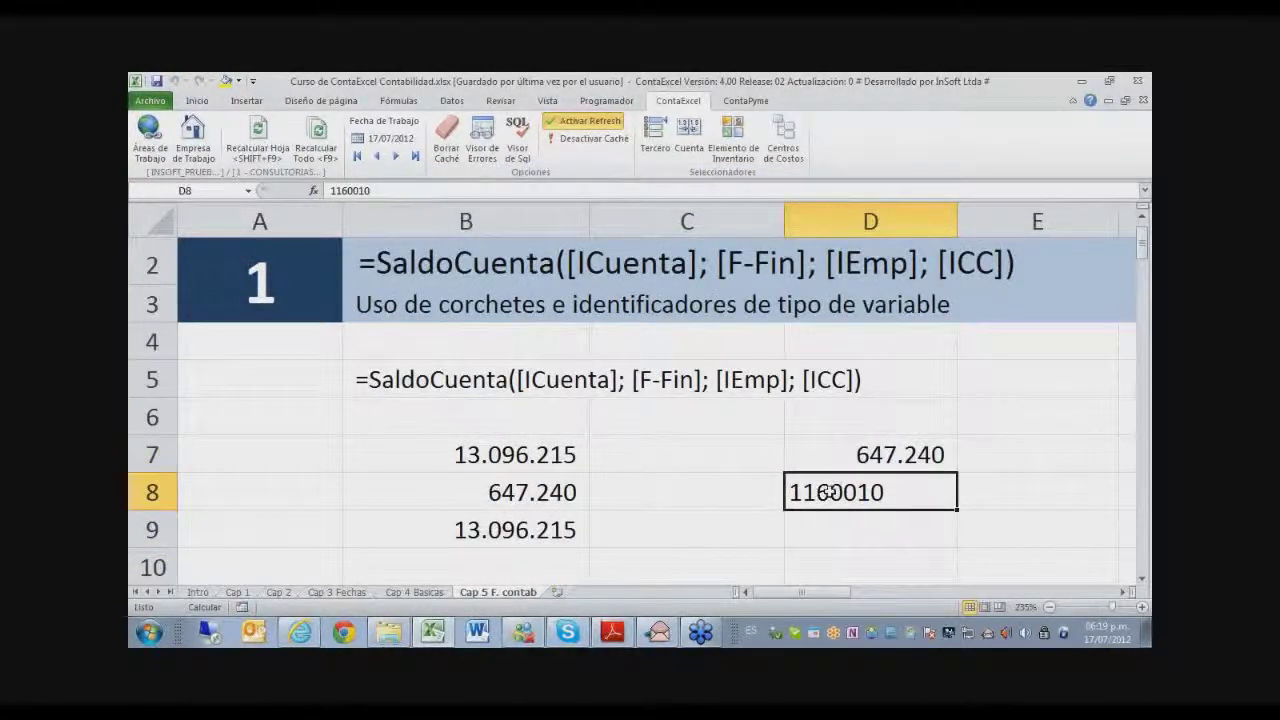
key("Return")
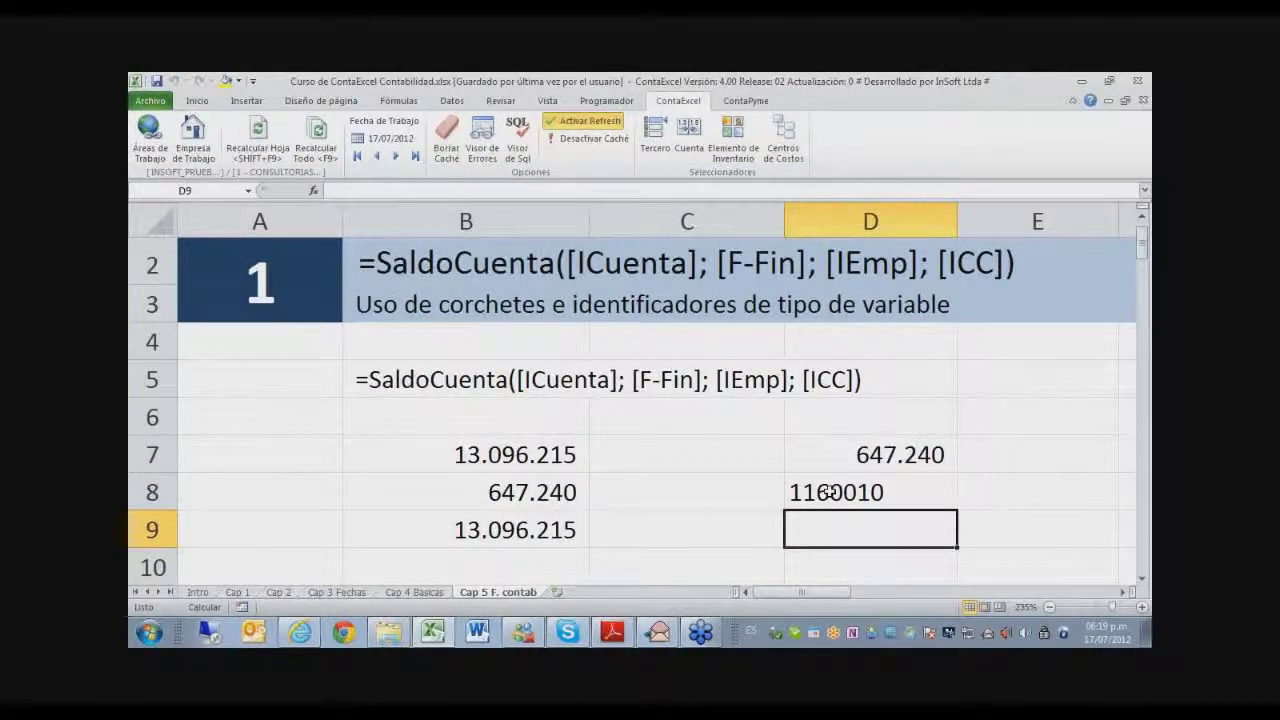
Enter the formula =SaldoCuenta(4;;;D8) in D9, skipping date and company and referencing D8 for the cost center, and reselect the cell.
type("=S")
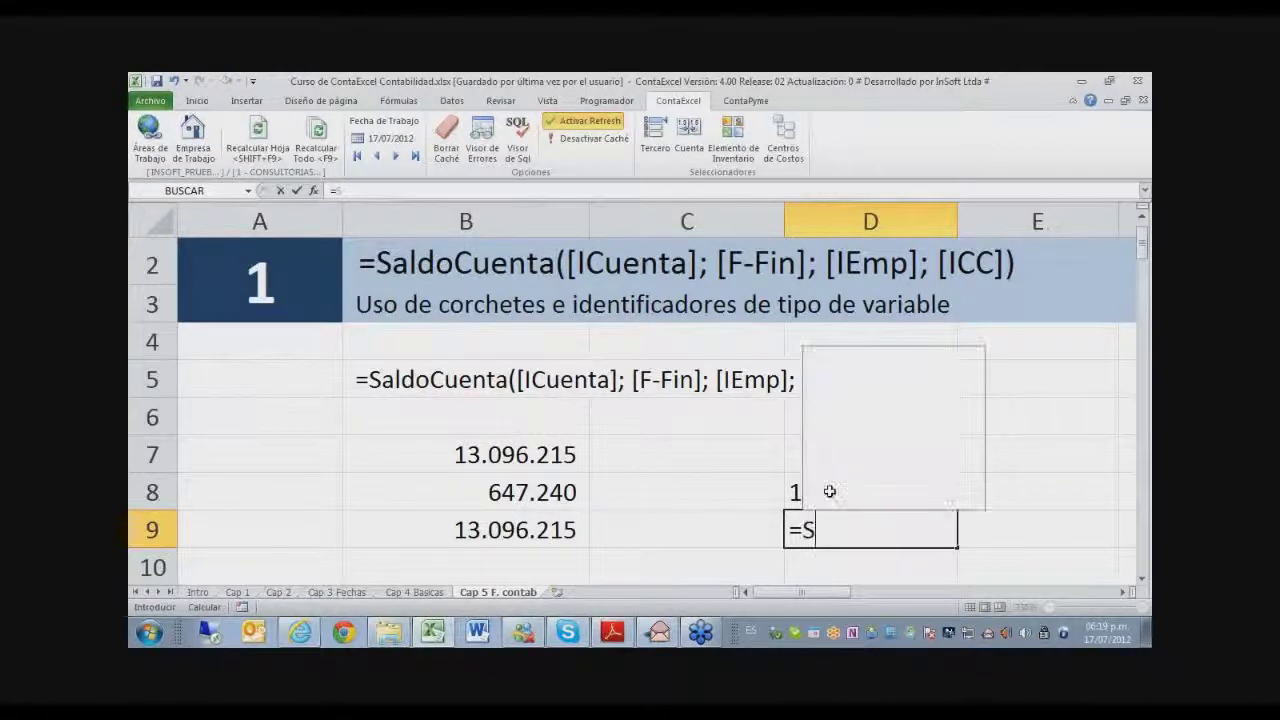
type("aldoCuenta")
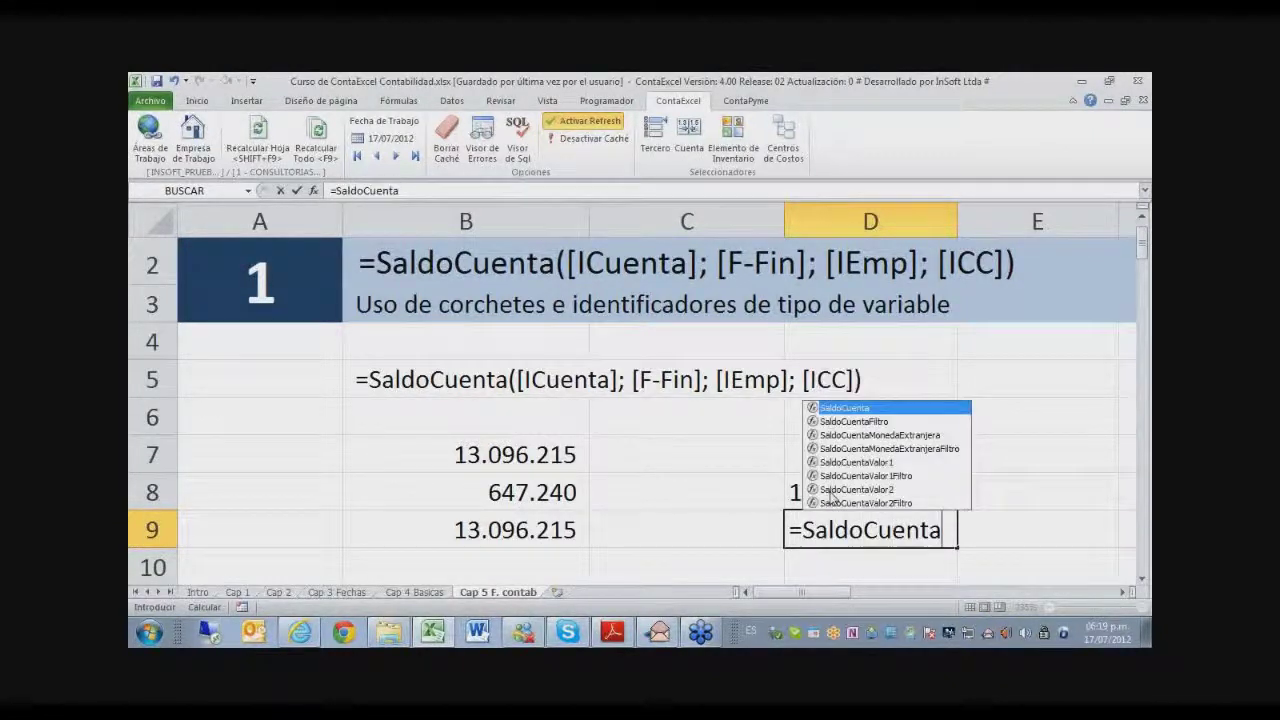
type("(")
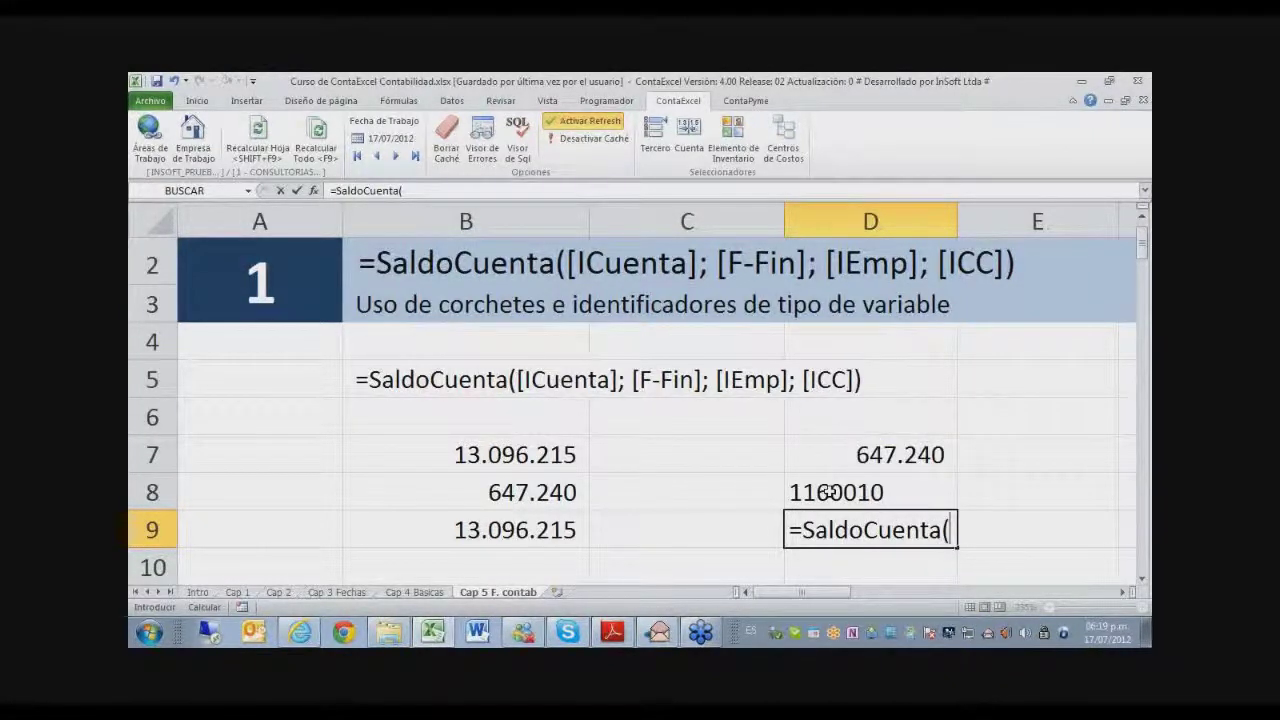
type("4;;;")
left_click(831, 491)
type(")")
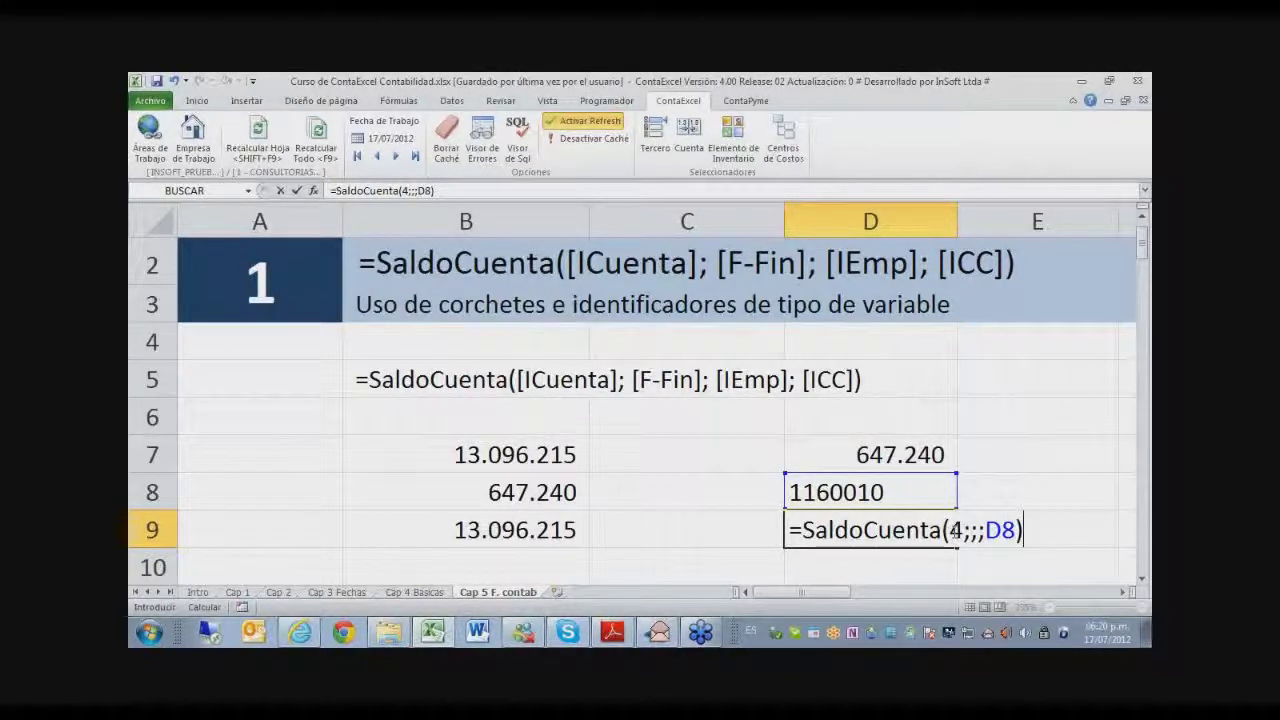
left_click(969, 530)
key("Return")
key("Up")
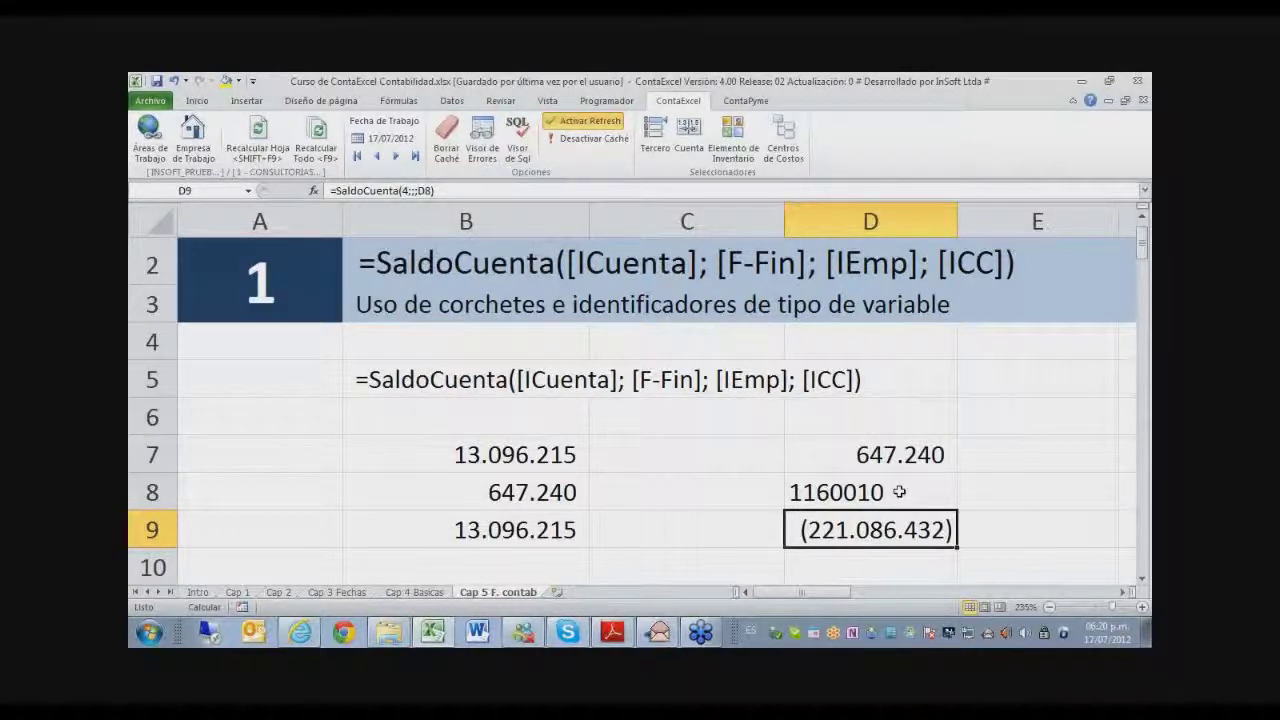
Open the syntax text in B5, highlight its four bracketed arguments to review them, and leave the cell.
left_click(899, 491)
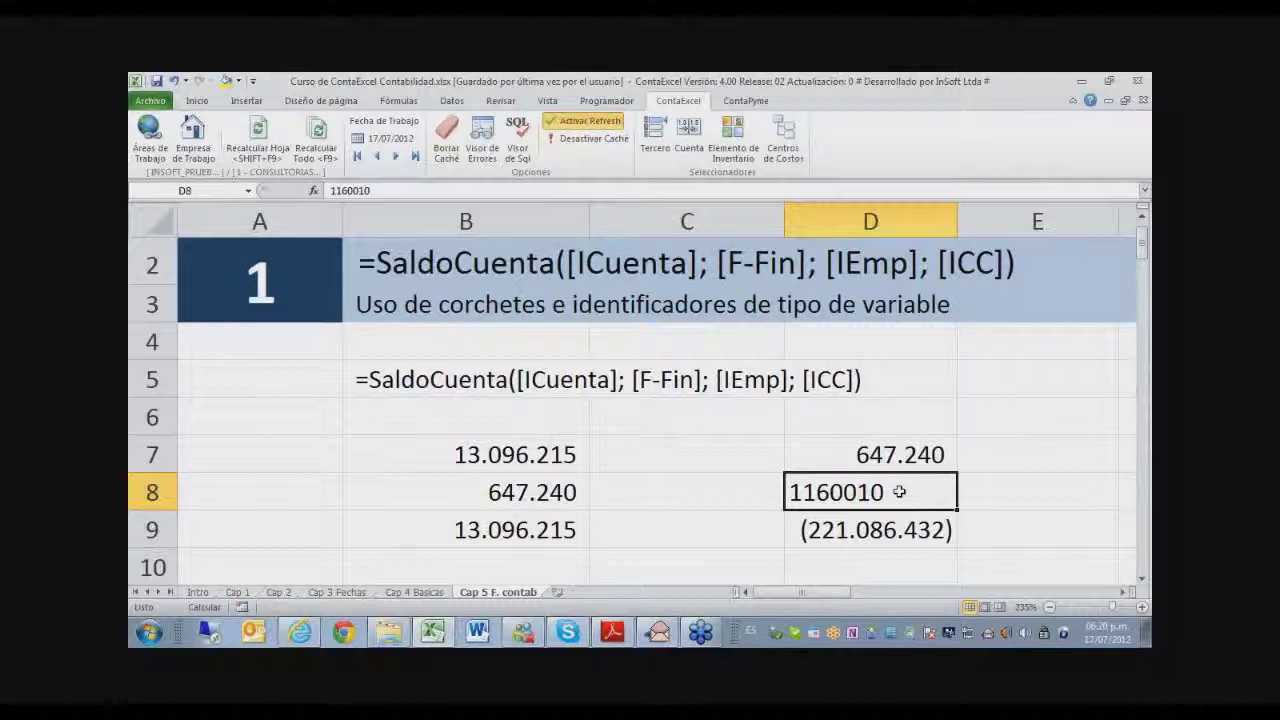
key("Left")
key("Left")
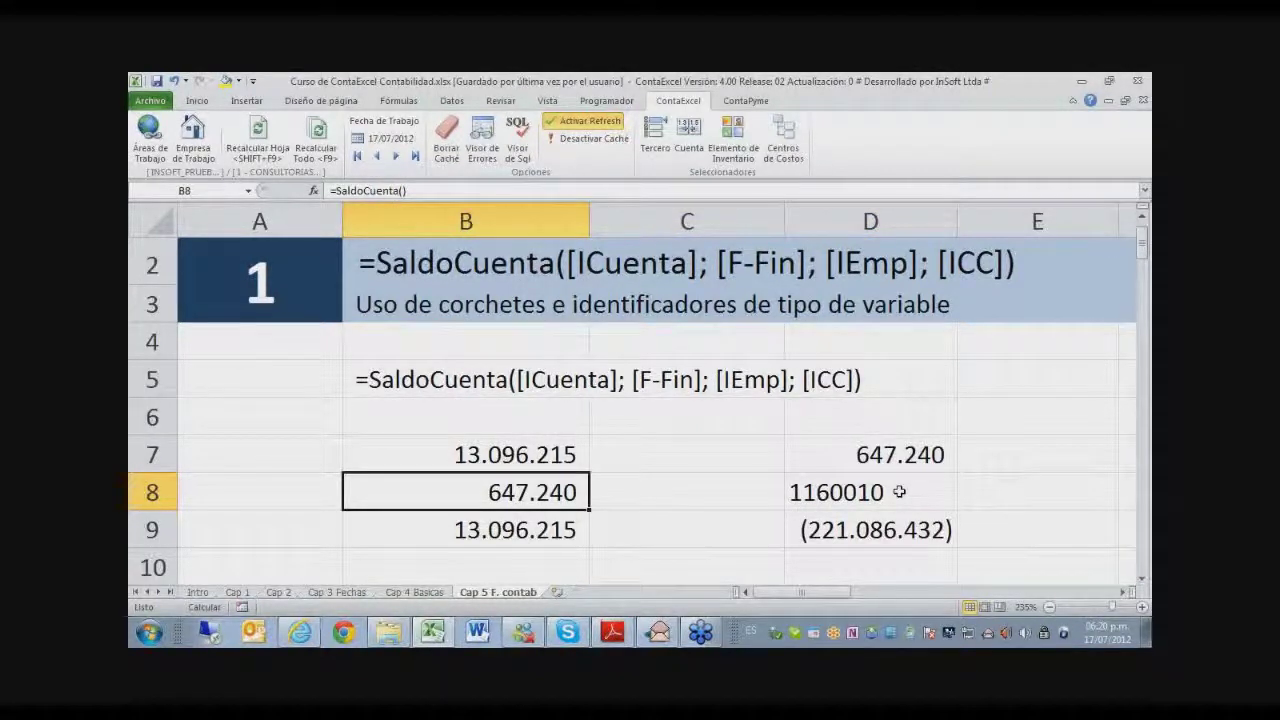
key("Up")
key("Up")
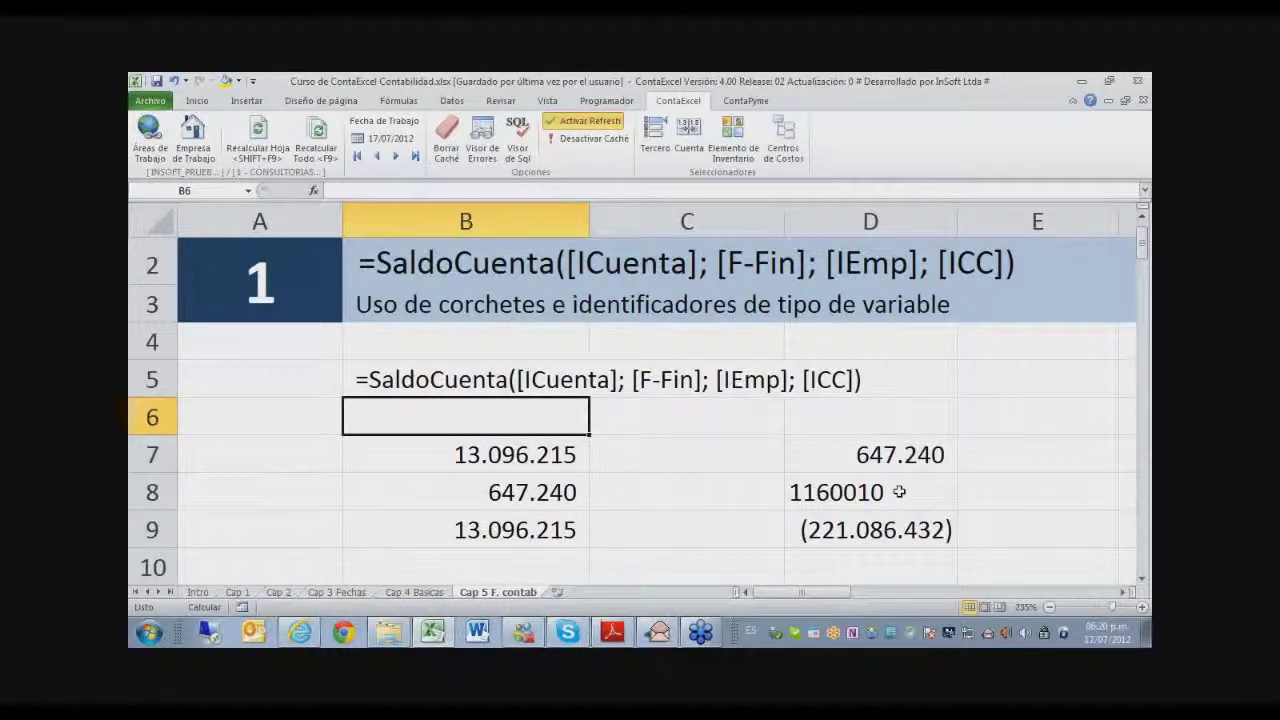
double_click(547, 379)
key("shift+Right")
key("shift+Right")
key("shift+Right")
key("shift+Right")
key("shift+Right")
key("shift+Right")
key("shift+Right")
key("shift+Right")
key("shift+Right")
key("shift+Right")
key("shift+Right")
key("shift+Right")
key("shift+Right")
key("shift+Right")
key("shift+Right")
key("shift+Right")
key("shift+Right")
key("shift+Right")
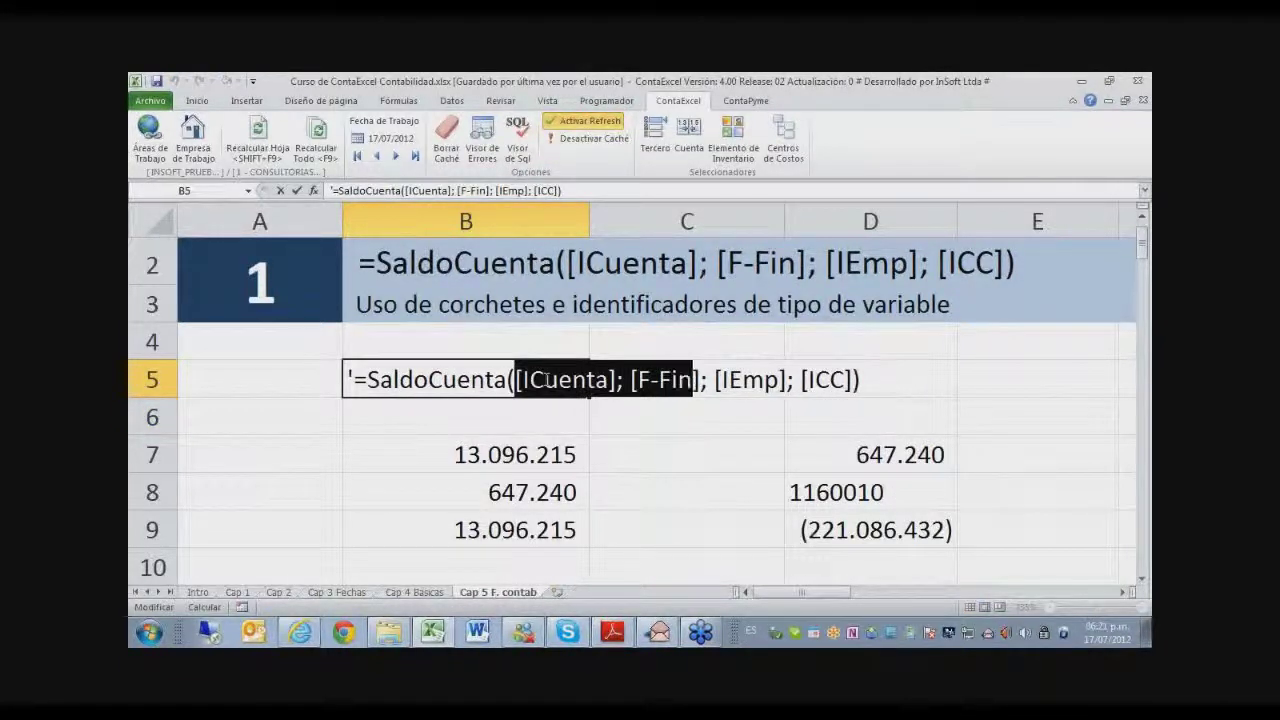
key("shift+Right")
key("shift+Right")
key("shift+Right")
key("shift+Right")
key("shift+Right")
key("shift+Right")
key("shift+Right")
key("shift+Right")
key("shift+Right")
key("shift+Right")
key("shift+Right")
key("shift+Right")
key("shift+Right")
key("shift+Right")
key("shift+Right")
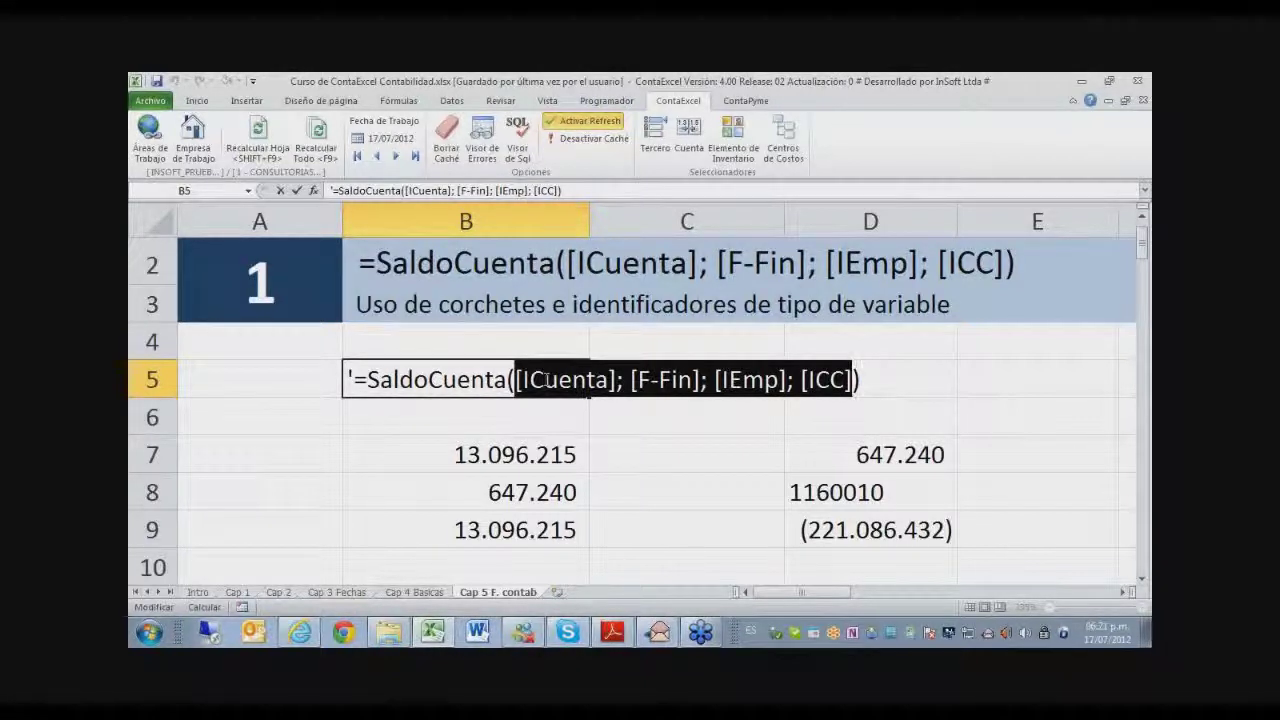
key("End")
key("Left")
key("Left")
key("Left")
key("Left")
key("Left")
key("Left")
key("Left")
key("Left")
key("Left")
key("Left")
key("Left")
key("Left")
key("Left")
key("Left")
key("Left")
key("Left")
key("Left")
key("Left")
key("Left")
key("Left")
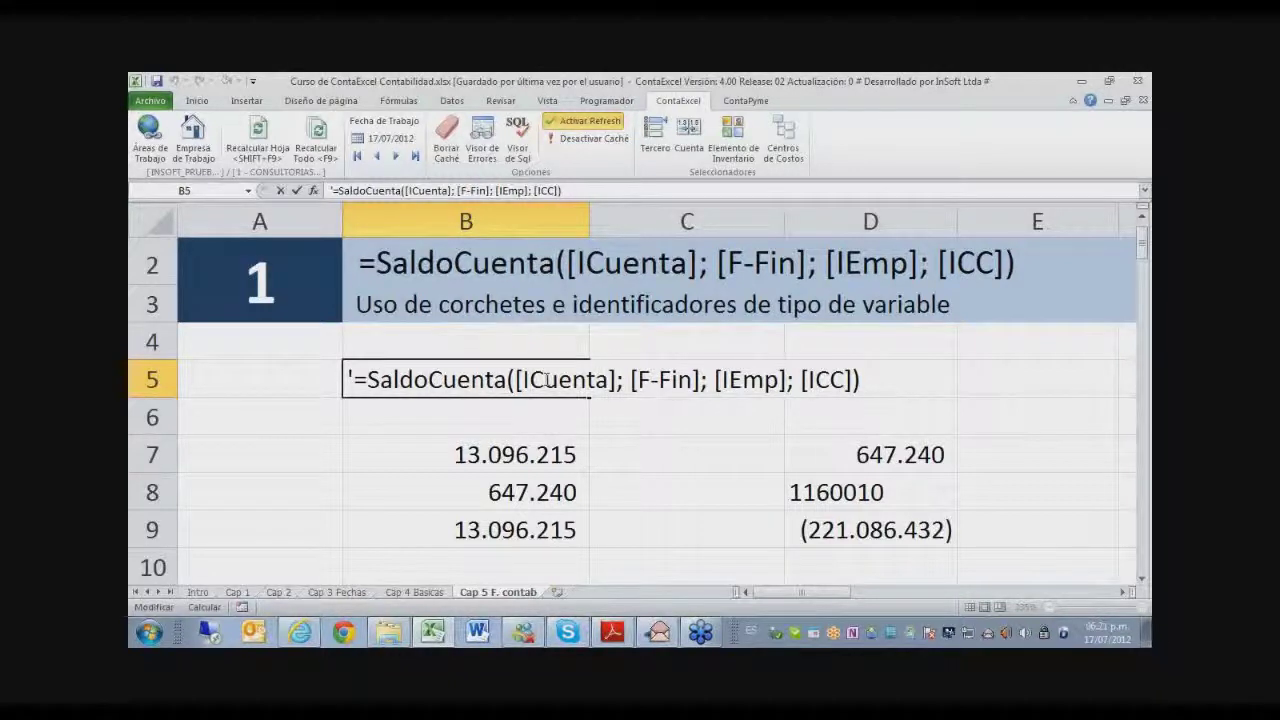
key("Escape")
Draft =SaldoCuenta(Codigo) in B6 as an example with a code argument, and discard the entry.
key("Down")
key("Down")
key("Up")
type("=SaldoCuenta(")
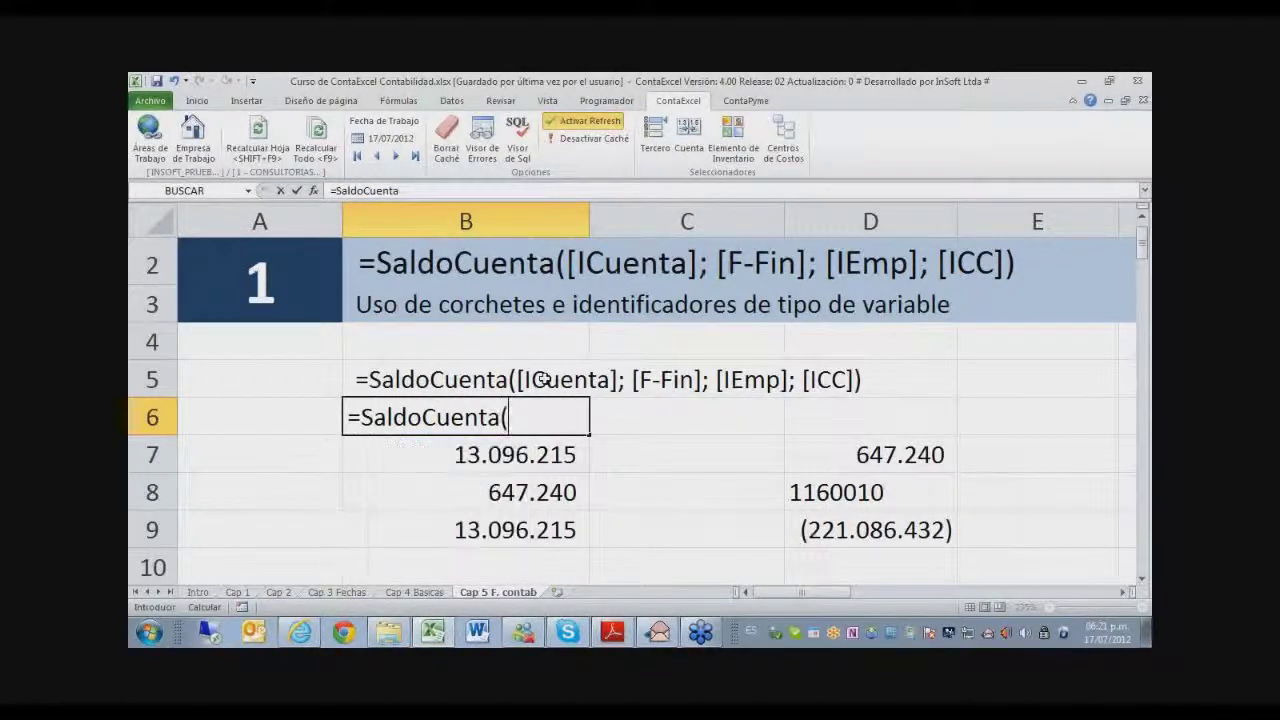
type("Codigo)")
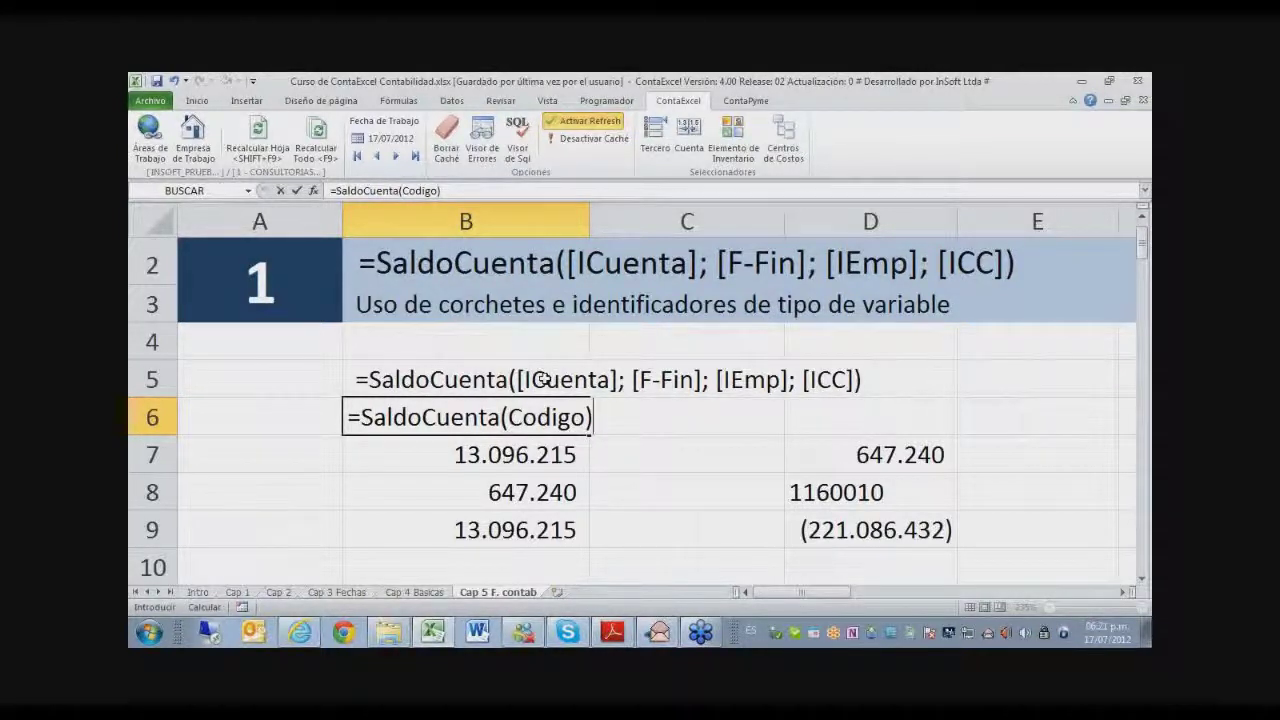
key("Escape")
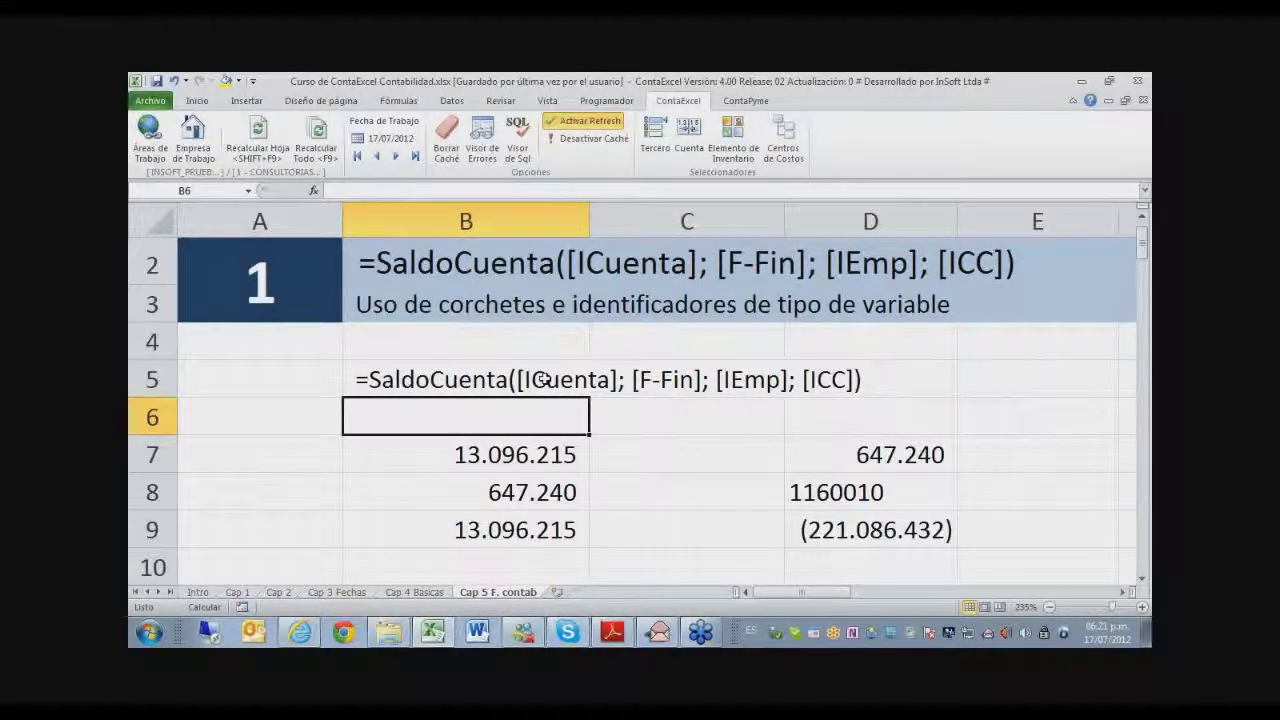
Reopen the syntax text in B5 and highlight the word Cuenta within its first argument.
left_click(542, 379)
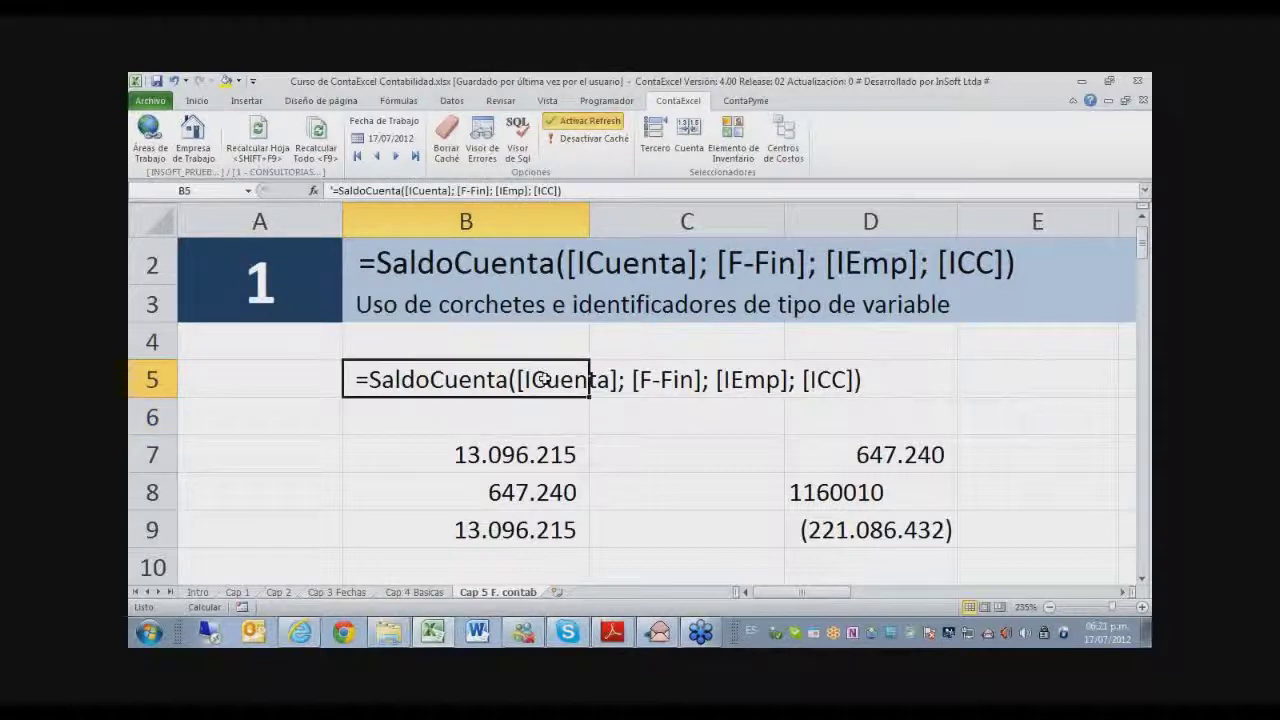
double_click(542, 379)
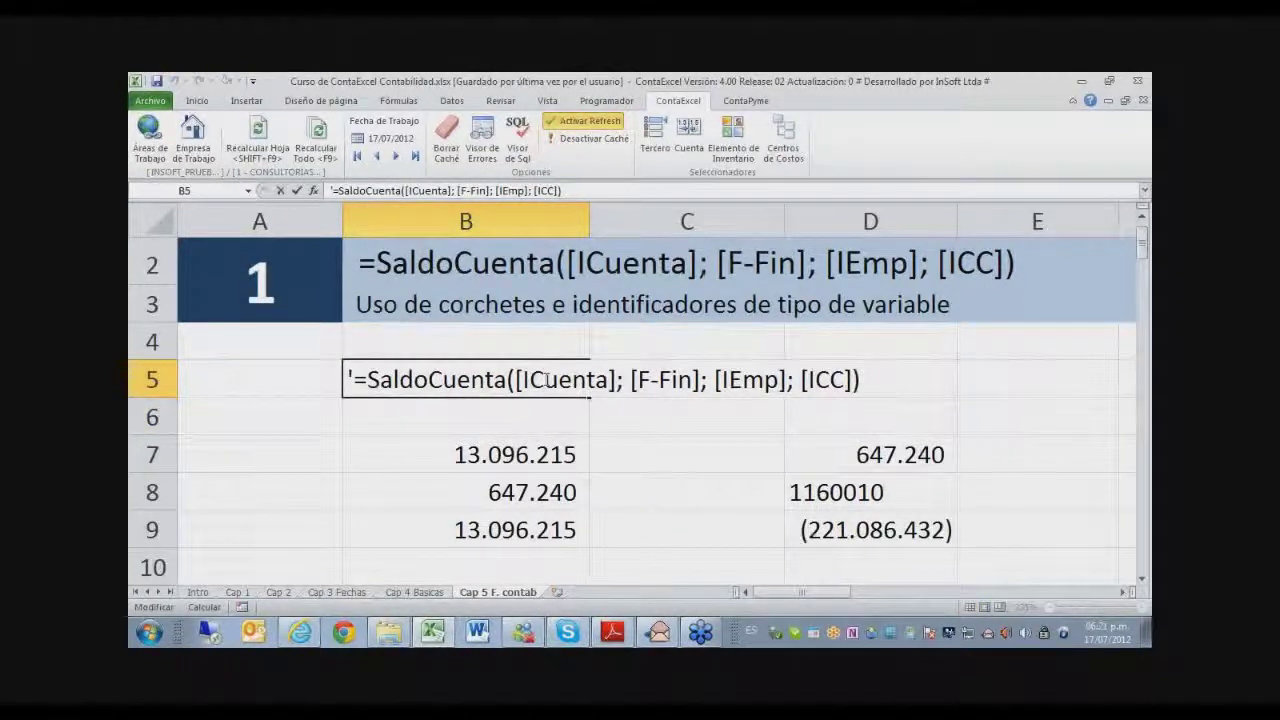
key("Left")
key("Left")
key("Left")
key("Left")
key("Left")
key("Left")
key("Left")
key("Left")
key("Left")
key("Left")
key("Left")
key("Left")
key("Left")
key("Left")
key("Left")
key("Left")
key("Left")
key("Left")
key("Left")
key("Left")
key("Left")
key("shift+Right")
key("shift+Right")
key("shift+Right")
key("shift+Right")
key("shift+Right")
key("shift+Right")
key("shift+Right")
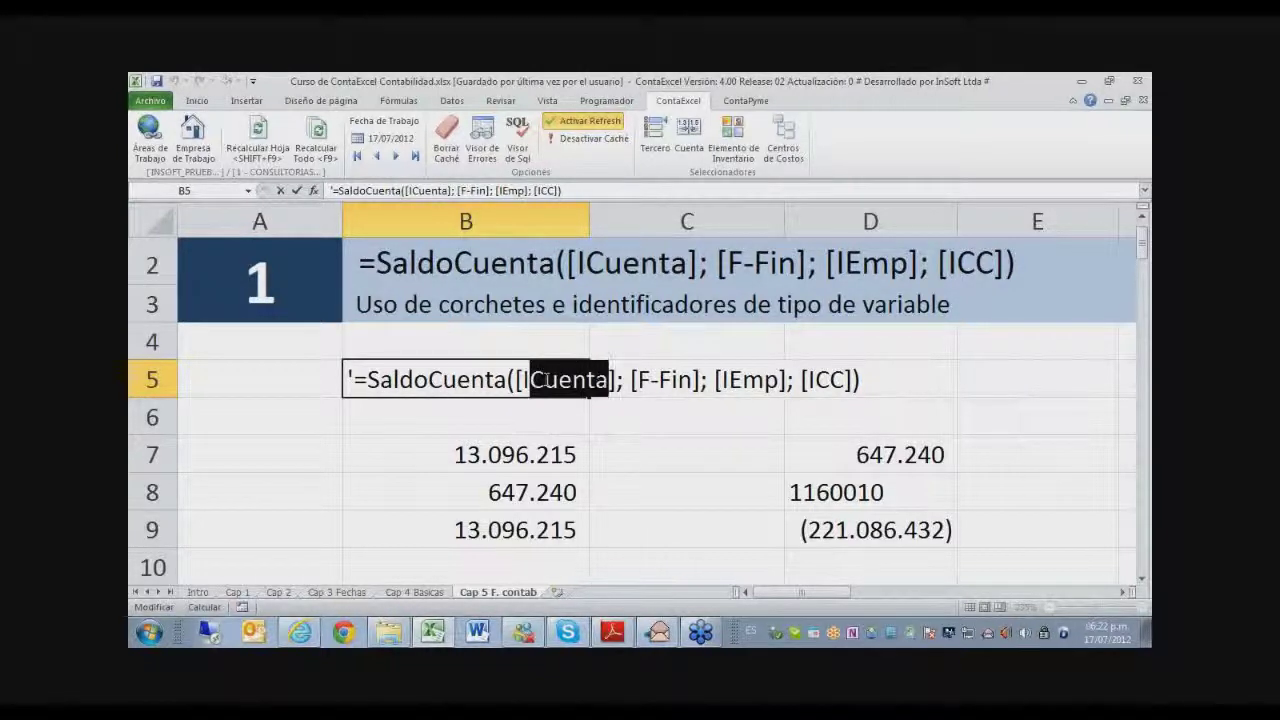
Highlight the whole identifier ICuenta, including its I prefix, in B5's syntax text.
key("Left")
key("Left")
key("Left")
key("Left")
key("Left")
key("Left")
key("Left")
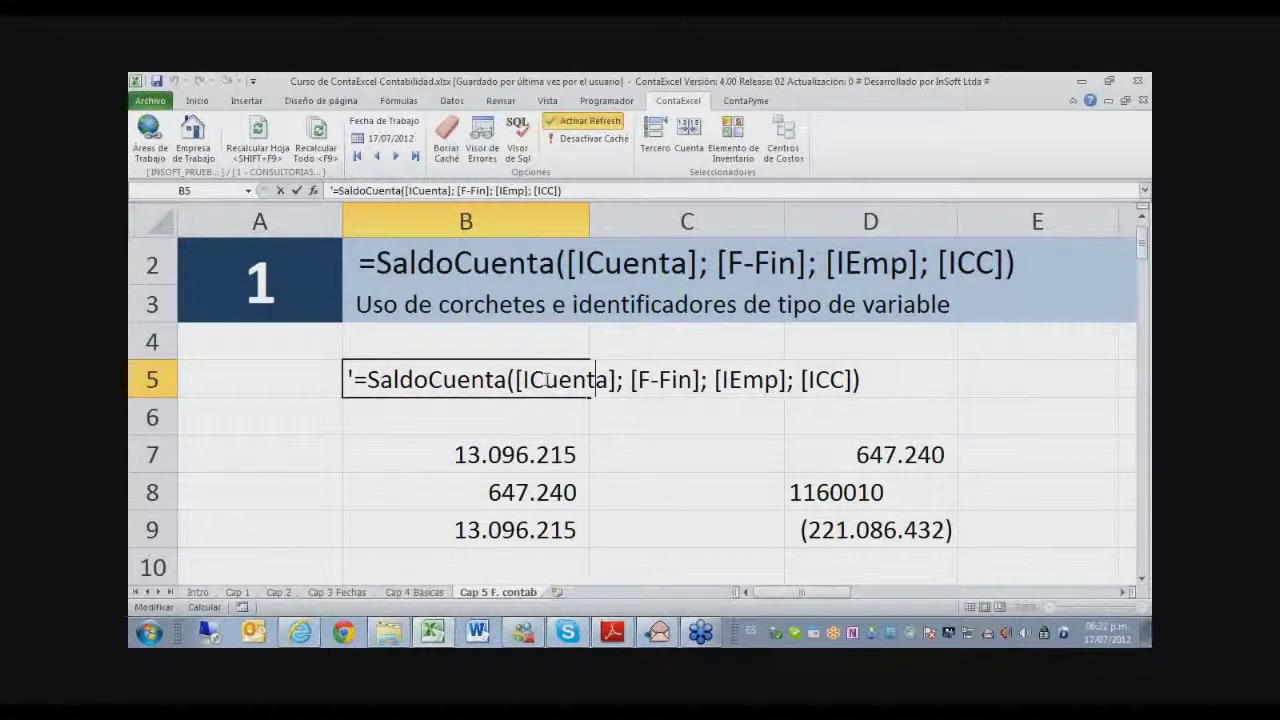
key("shift+Right")
key("shift+Right")
key("shift+Right")
key("shift+Right")
key("shift+Right")
key("shift+Right")
key("shift+Right")
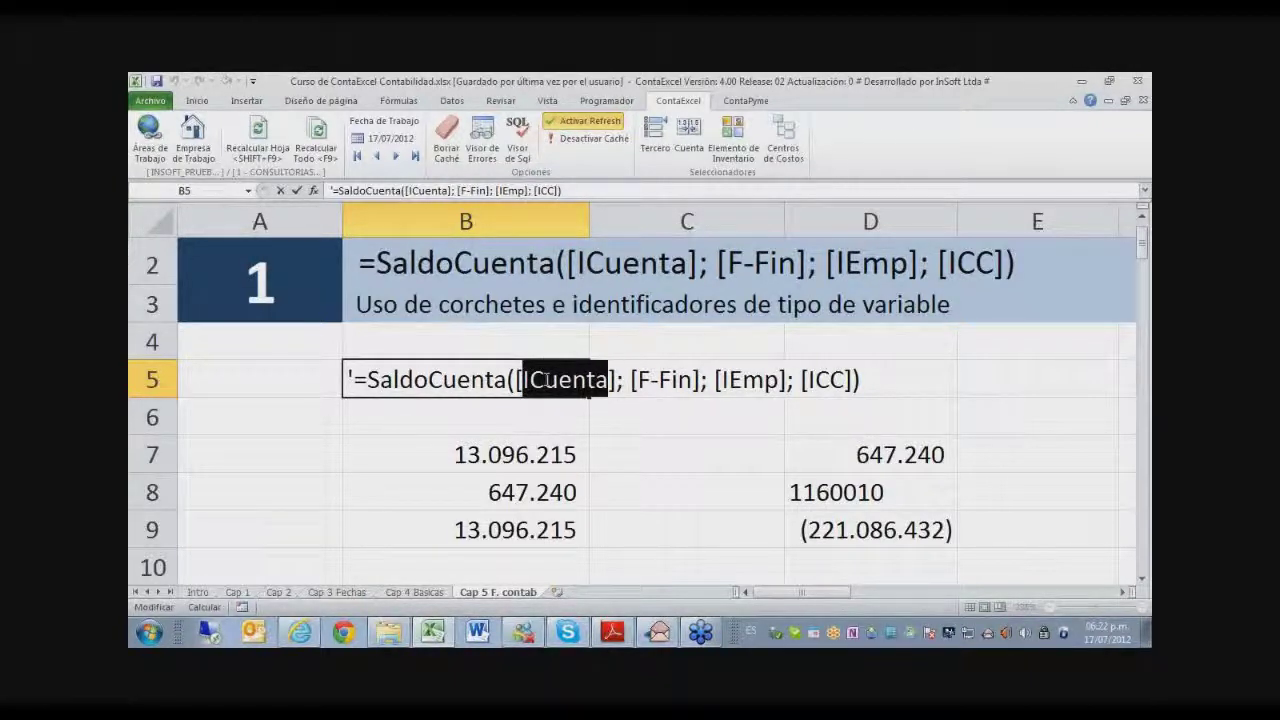
Highlight the F prefix of the date argument in B5's text and remove its hyphen so it reads [FFin].
key("Right")
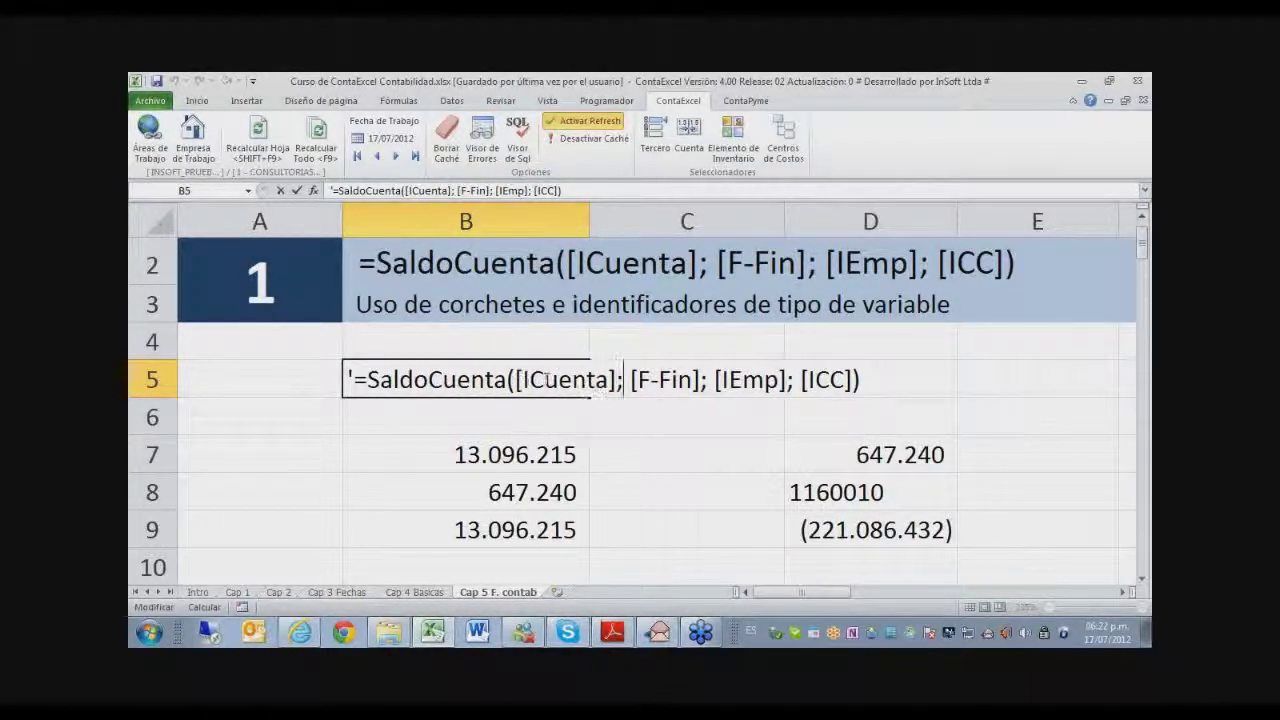
key("Right")
key("Right")
key("shift+Right")
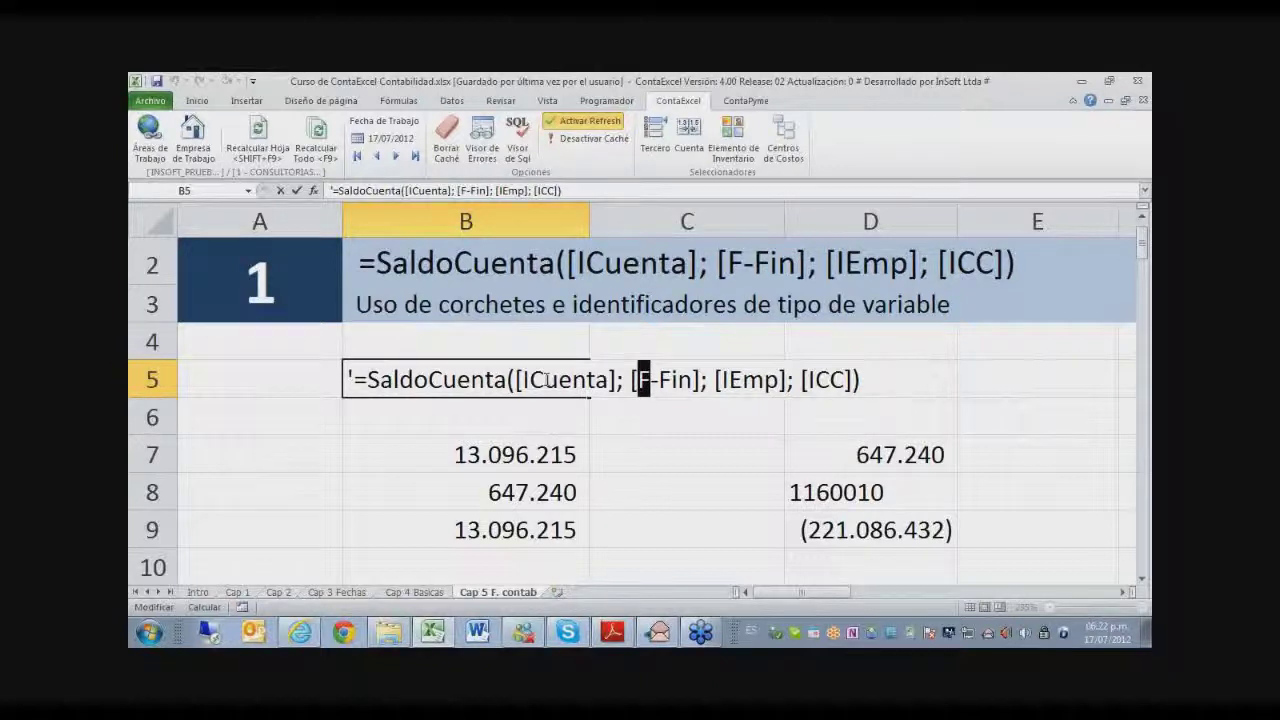
key("Right")
key("Left")
key("Delete")
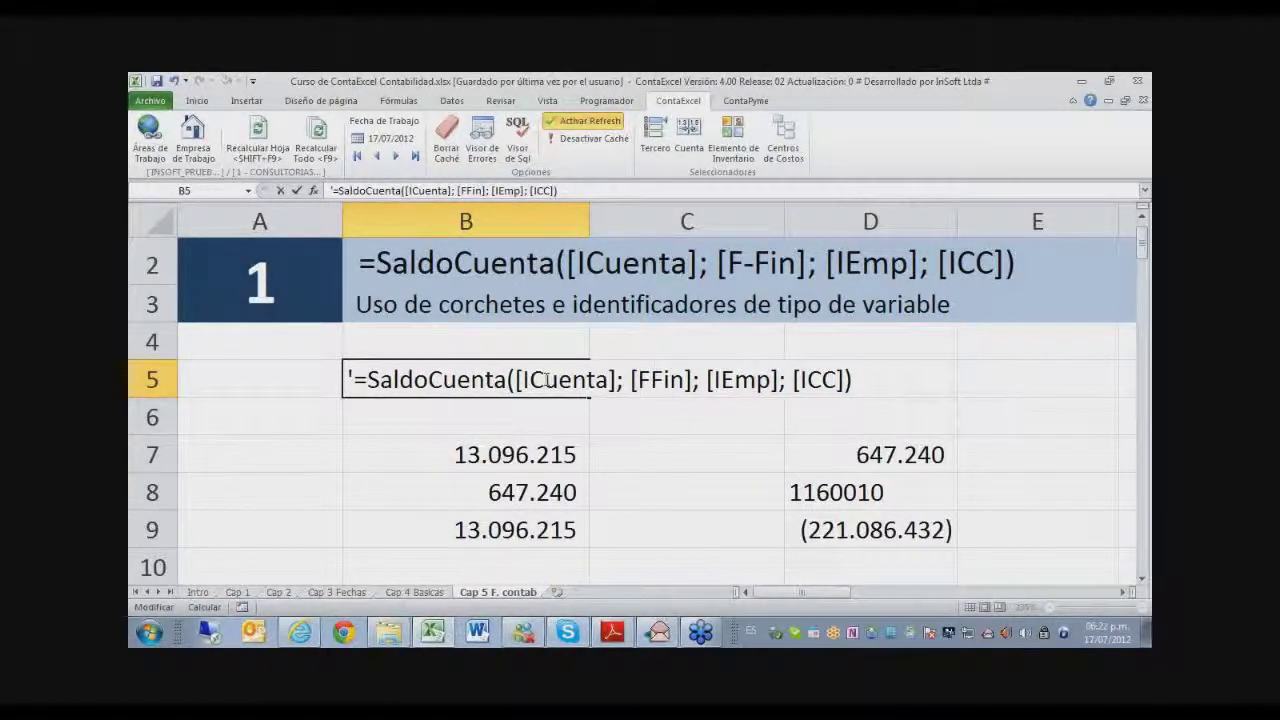
Highlight the company identifier IEmp in B5's syntax text to examine it, and clear the highlight.
key("Right")
key("Right")
key("Left")
key("Right")
key("Right")
key("Right")
key("Right")
key("Right")
key("Right")
key("shift+Right")
key("shift+Right")
key("shift+Right")
key("shift+Right")
key("shift+Right")
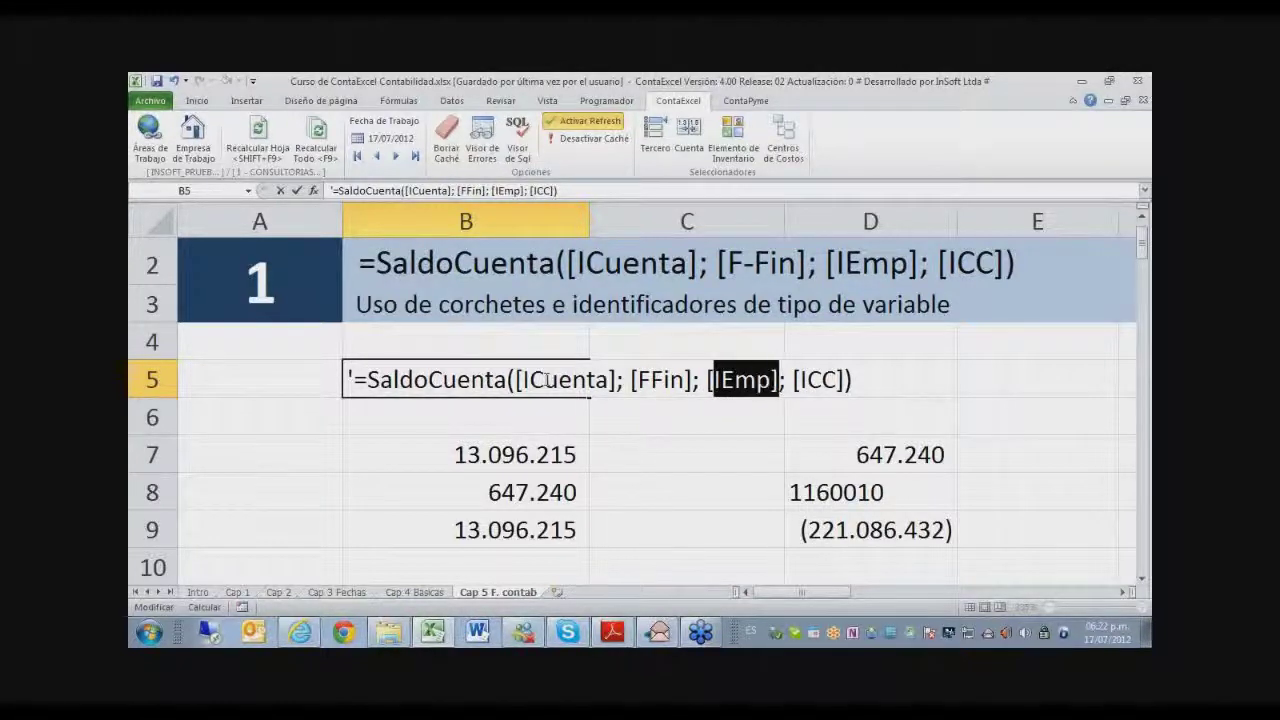
key("shift+Left")
key("shift+Left")
key("shift+Left")
key("shift+Left")
key("shift+Left")
Highlight only Emp, without its I prefix, in the company argument of B5's syntax text.
key("Right")
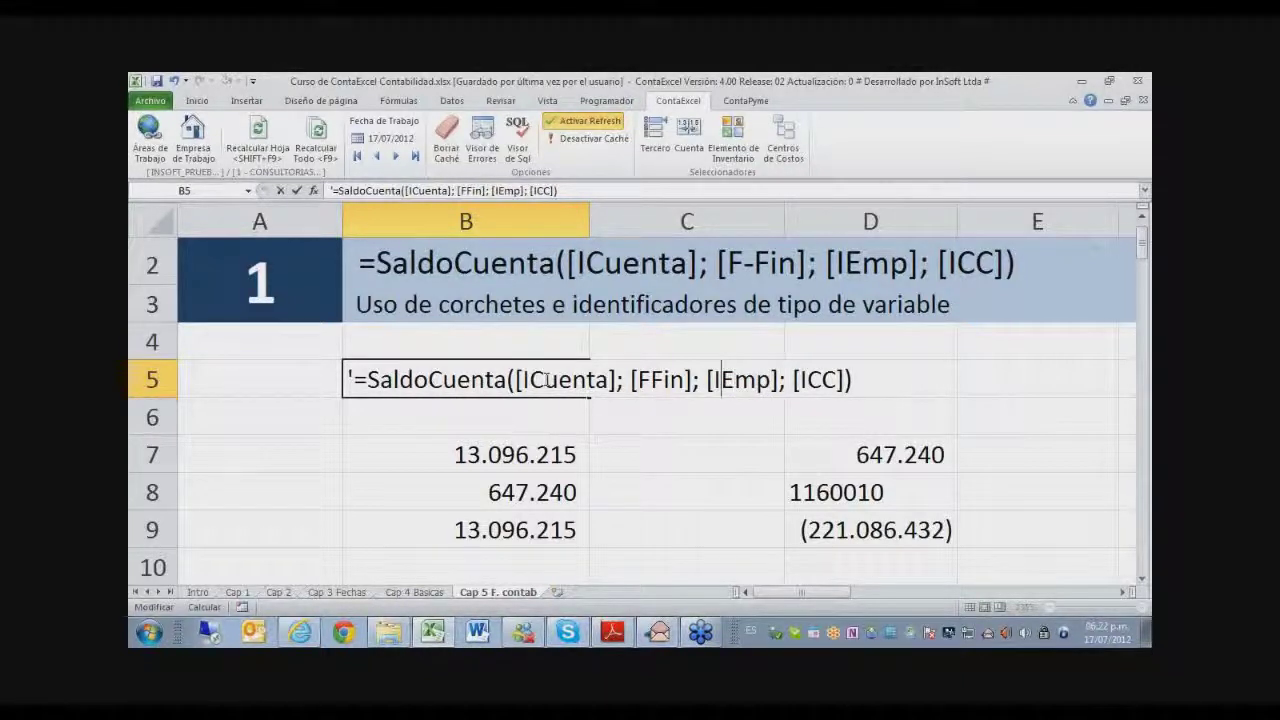
key("shift+Right")
key("shift+Right")
key("shift+Right")
key("shift+Right")
key("shift+Left")
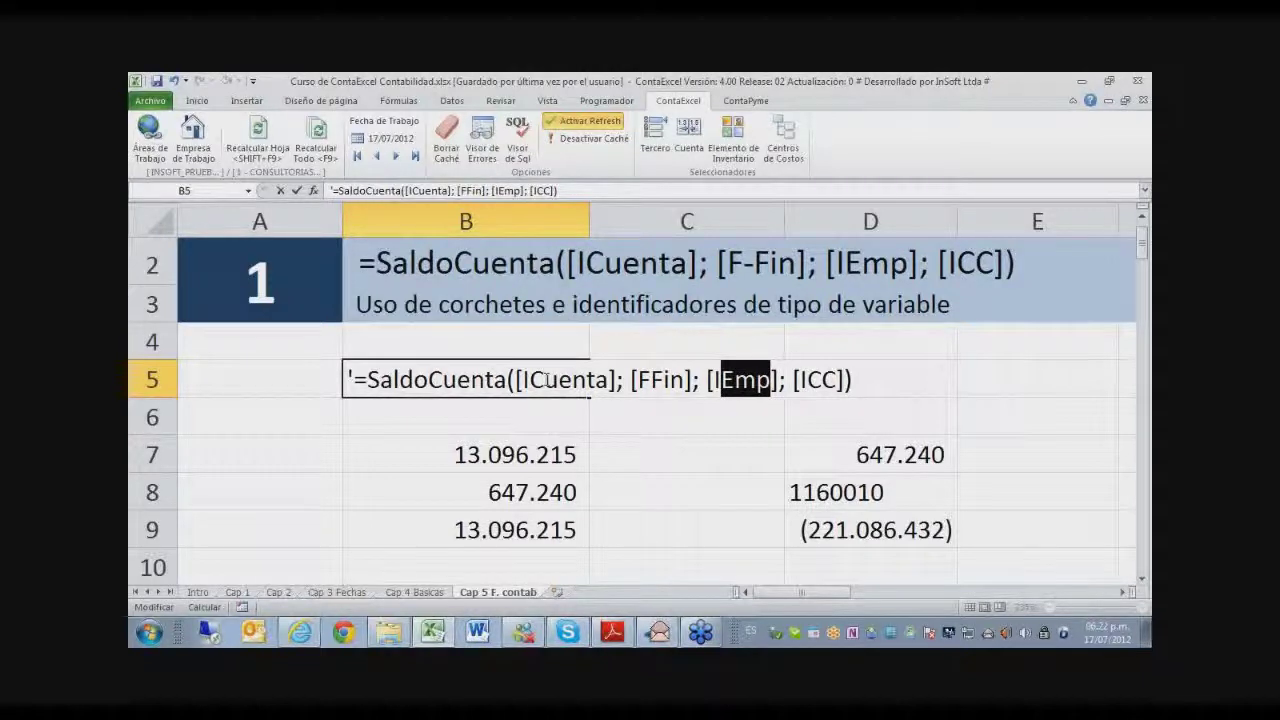
Highlight only CC, without its I prefix, in the cost center argument of B5's text, and discard the cell edit.
key("Left")
key("Left")
key("Right")
key("Right")
key("Right")
key("Right")
key("Right")
key("Right")
key("Right")
key("Right")
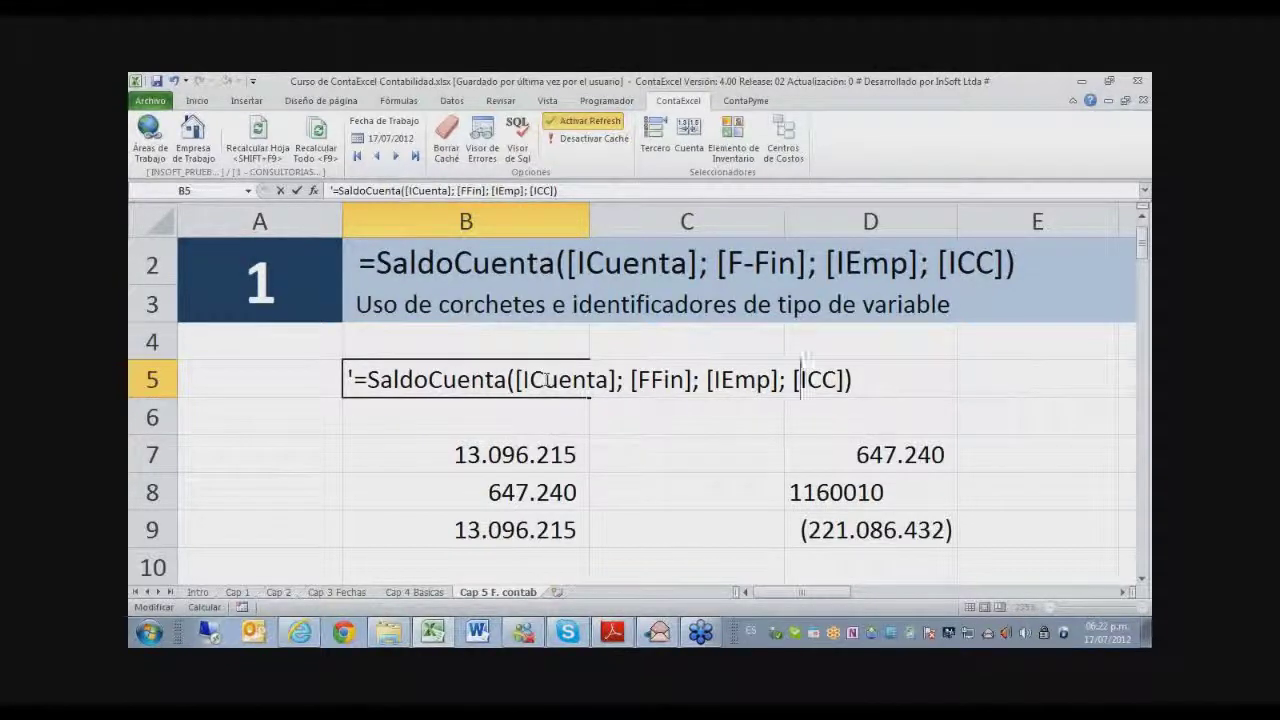
key("Right")
key("shift+Right")
key("shift+Right")
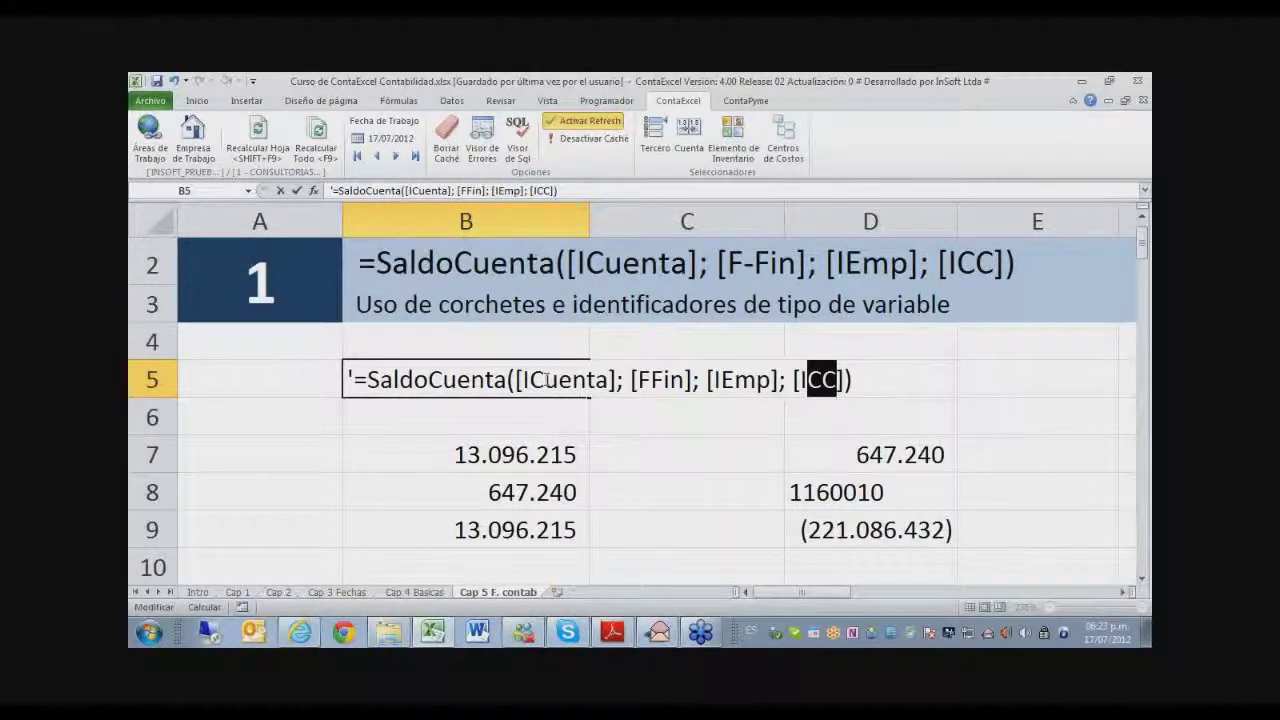
key("Escape")
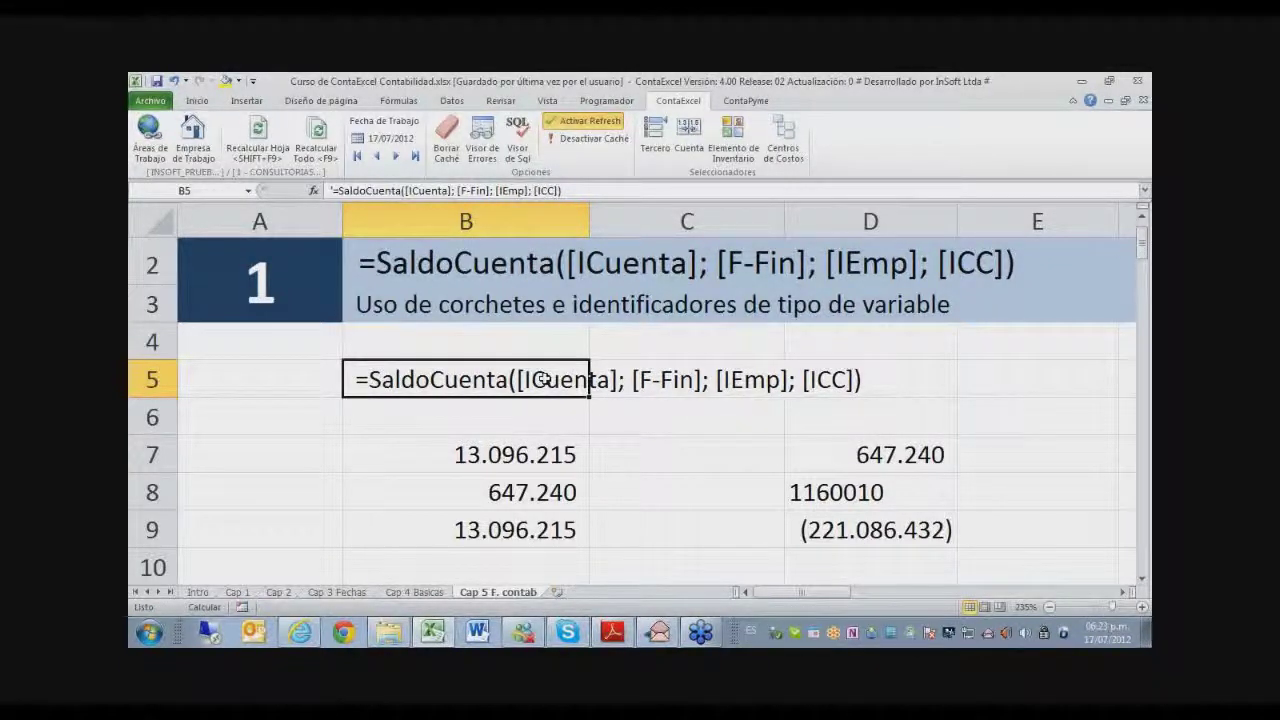
Start a SaldoCuenta formula in B6 and open its function arguments to examine them.
key("Down")
key("Down")
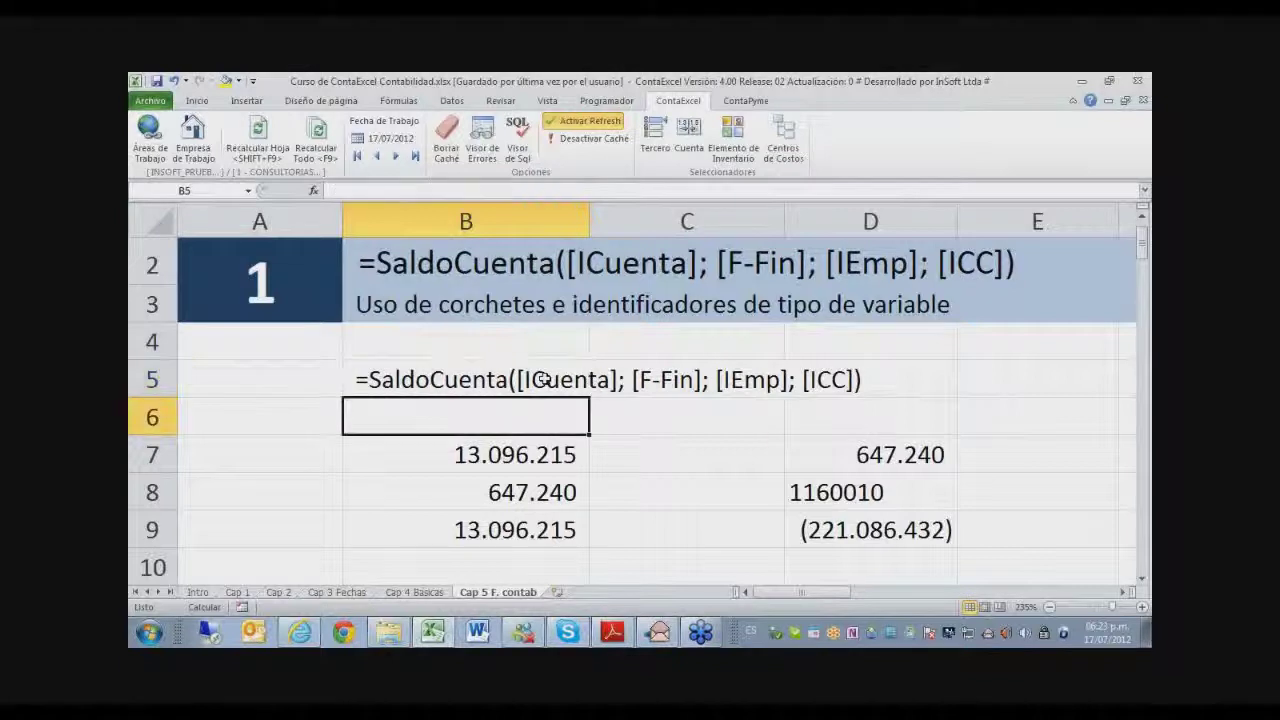
key("Up")
type("=Saldo")
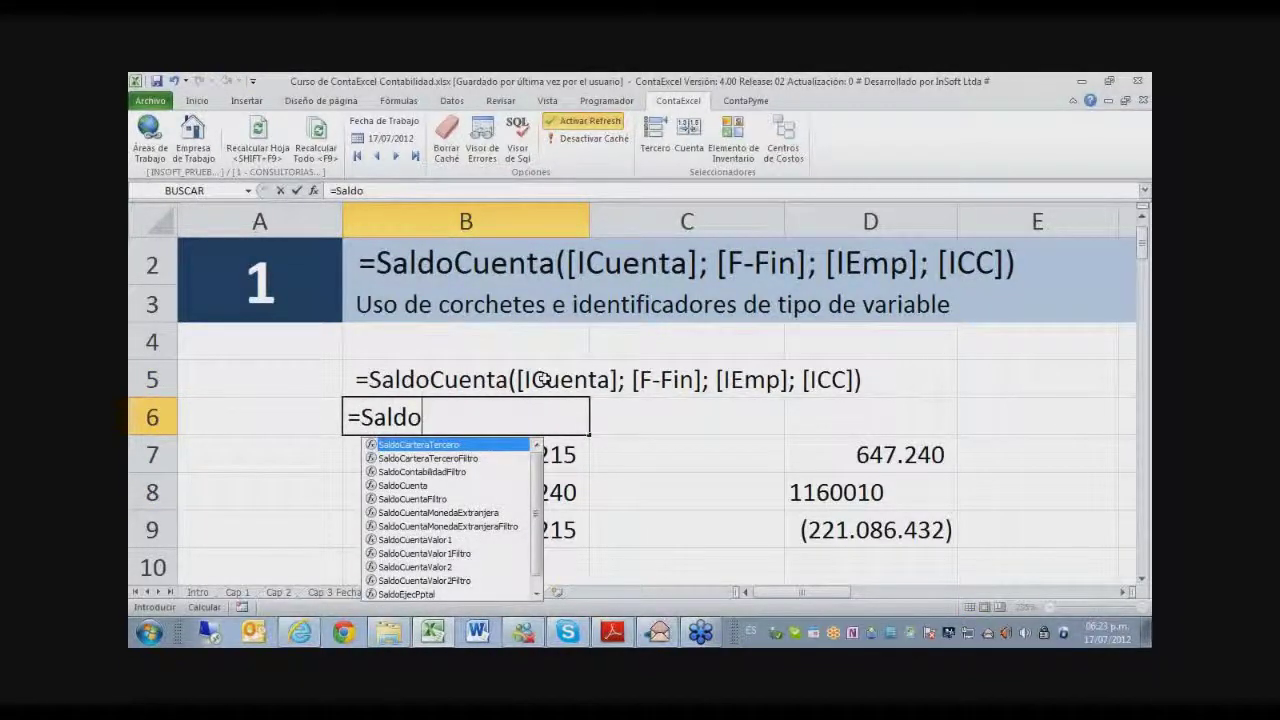
type("Cuen")
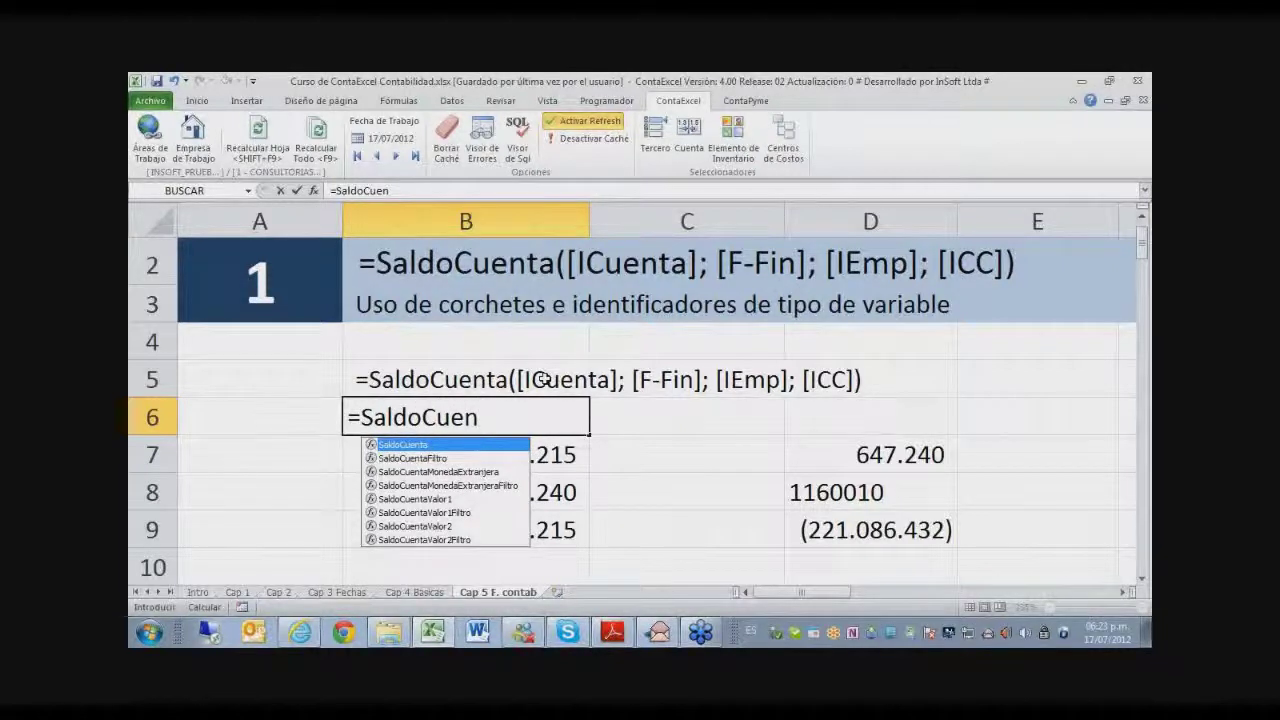
type("ta(")
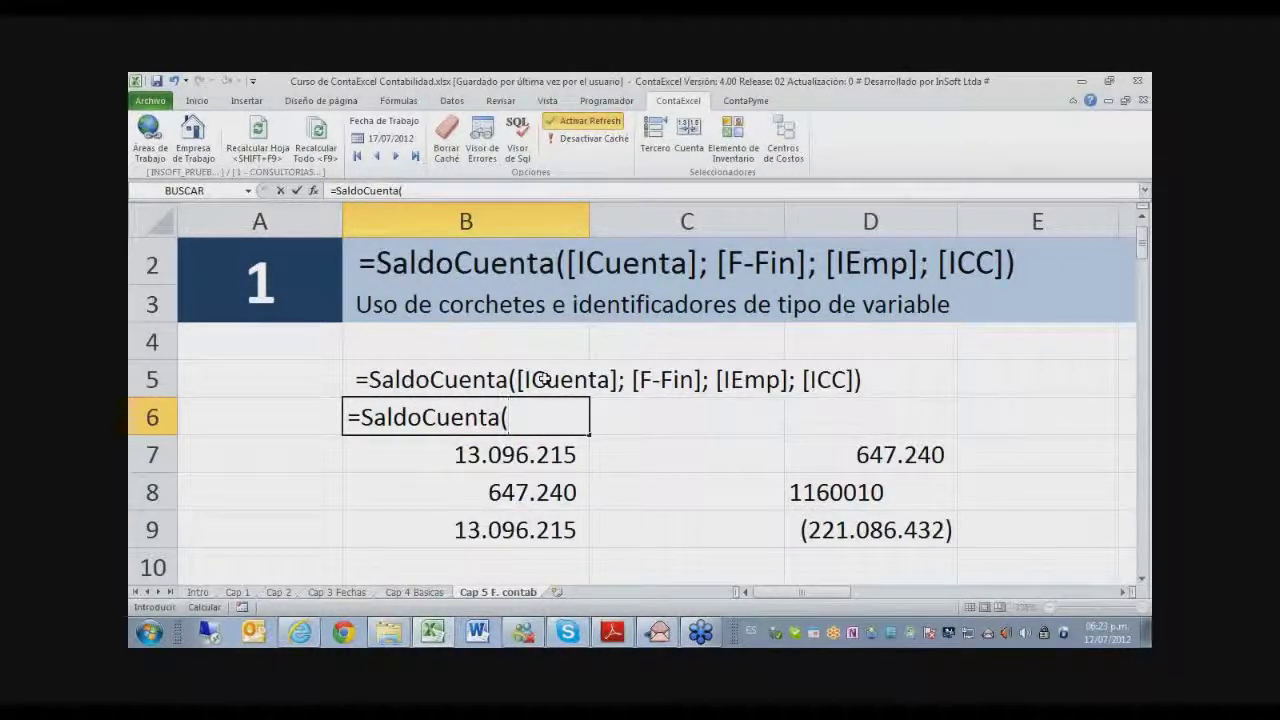
left_click(314, 192)
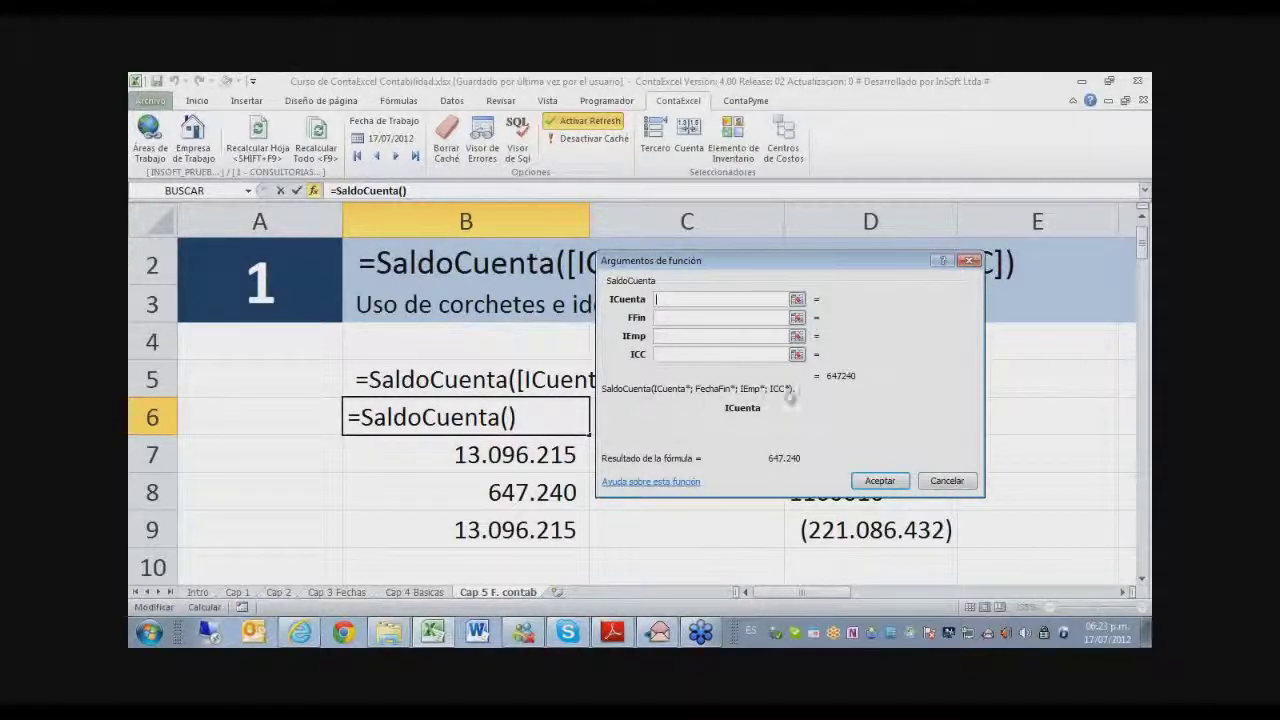
Open the help on the SaldoCuenta function and highlight the bracketed arguments in its syntax line.
left_click(656, 483)
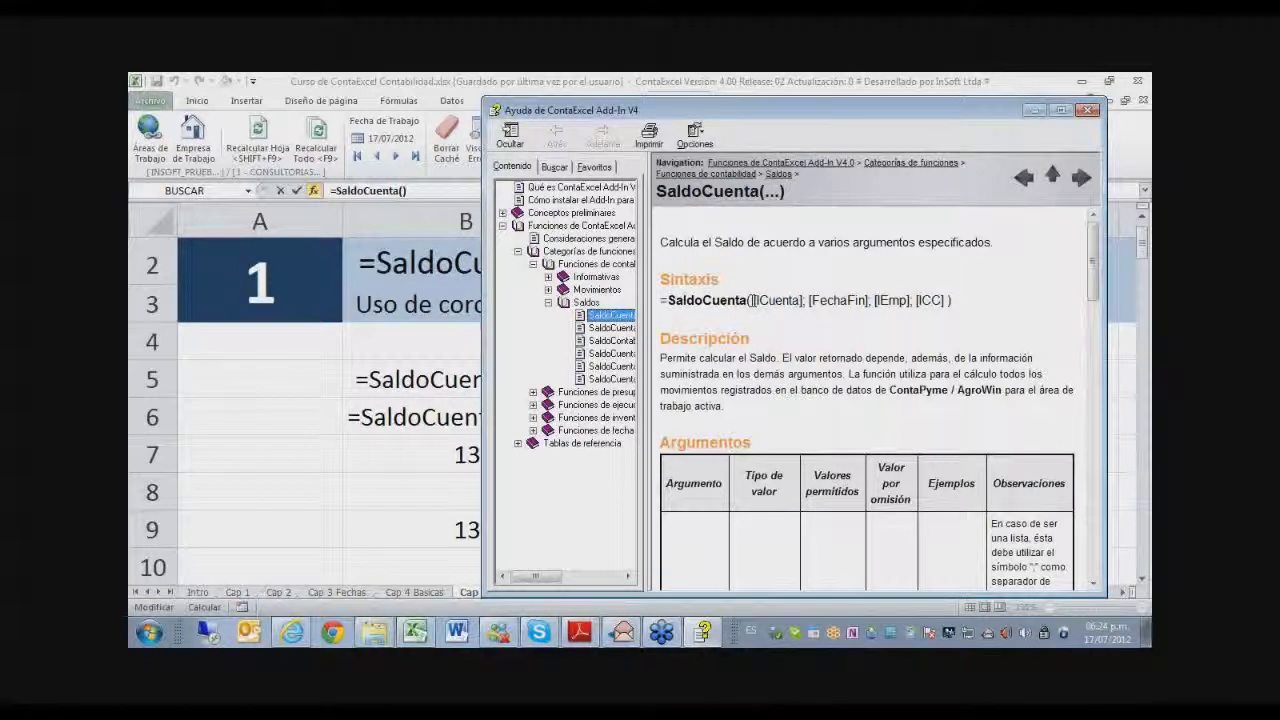
left_click_drag(753, 300, 943, 300)
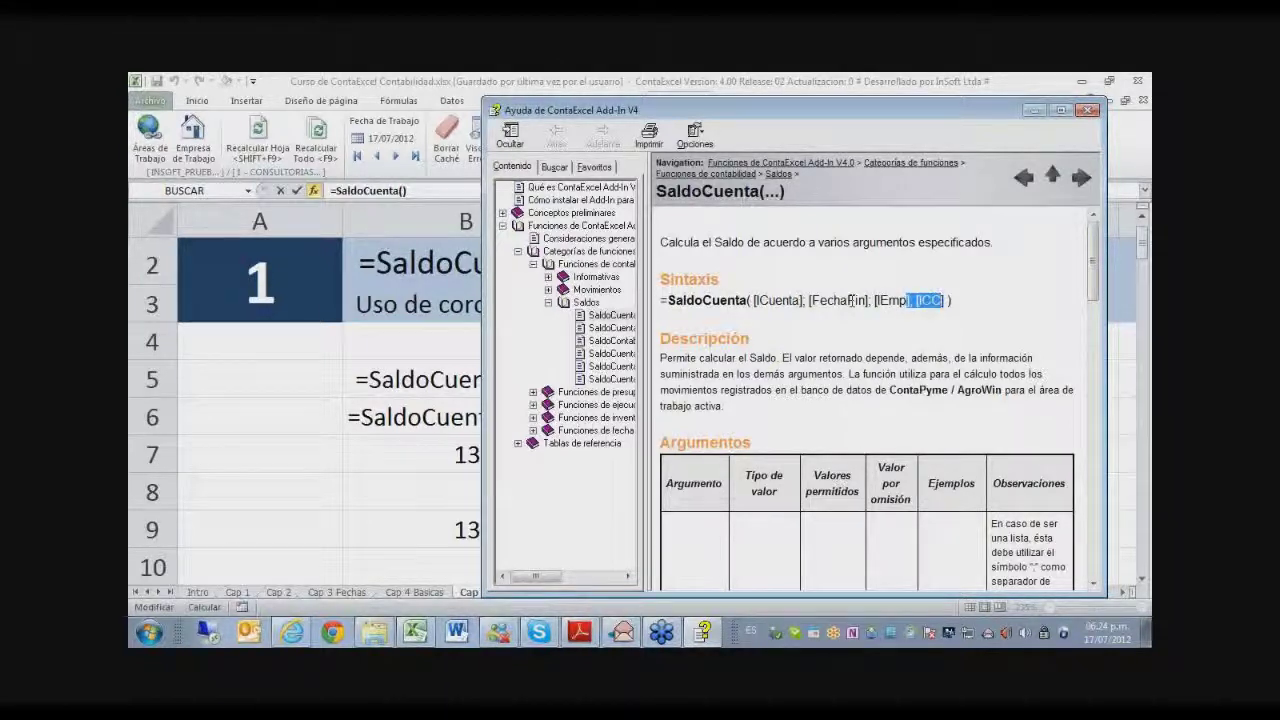
left_click(778, 306)
Review the help's argument table and SaldoCuenta examples, close the help and cancel the formula in B6.
scroll(802, 395, "down", 5)
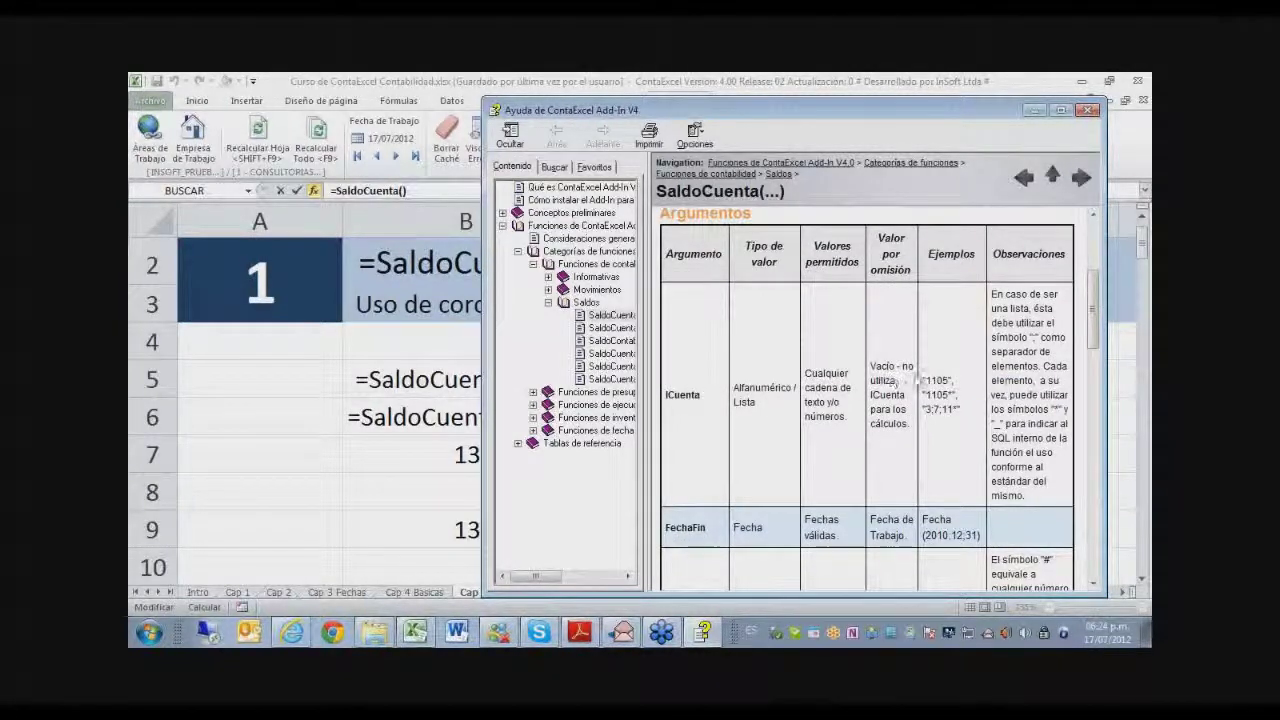
scroll(904, 388, "down", 1)
scroll(904, 388, "down", 8)
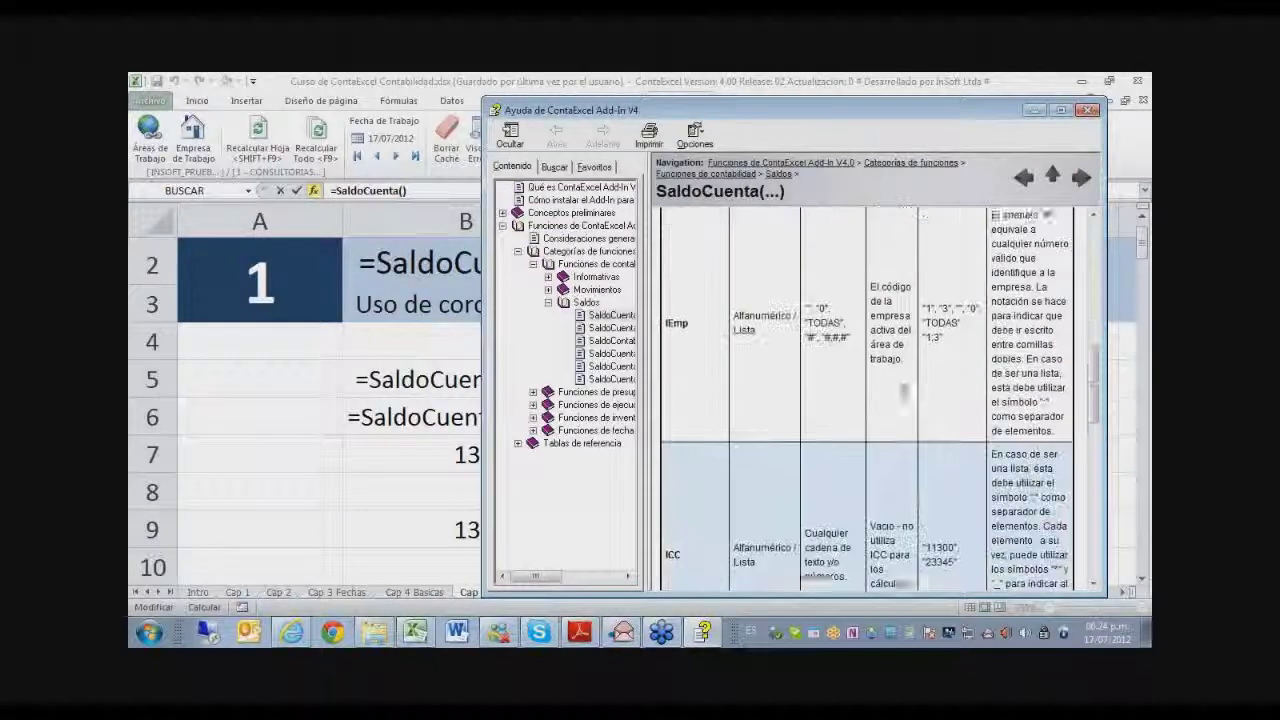
scroll(904, 388, "down", 3)
scroll(904, 388, "up", 4)
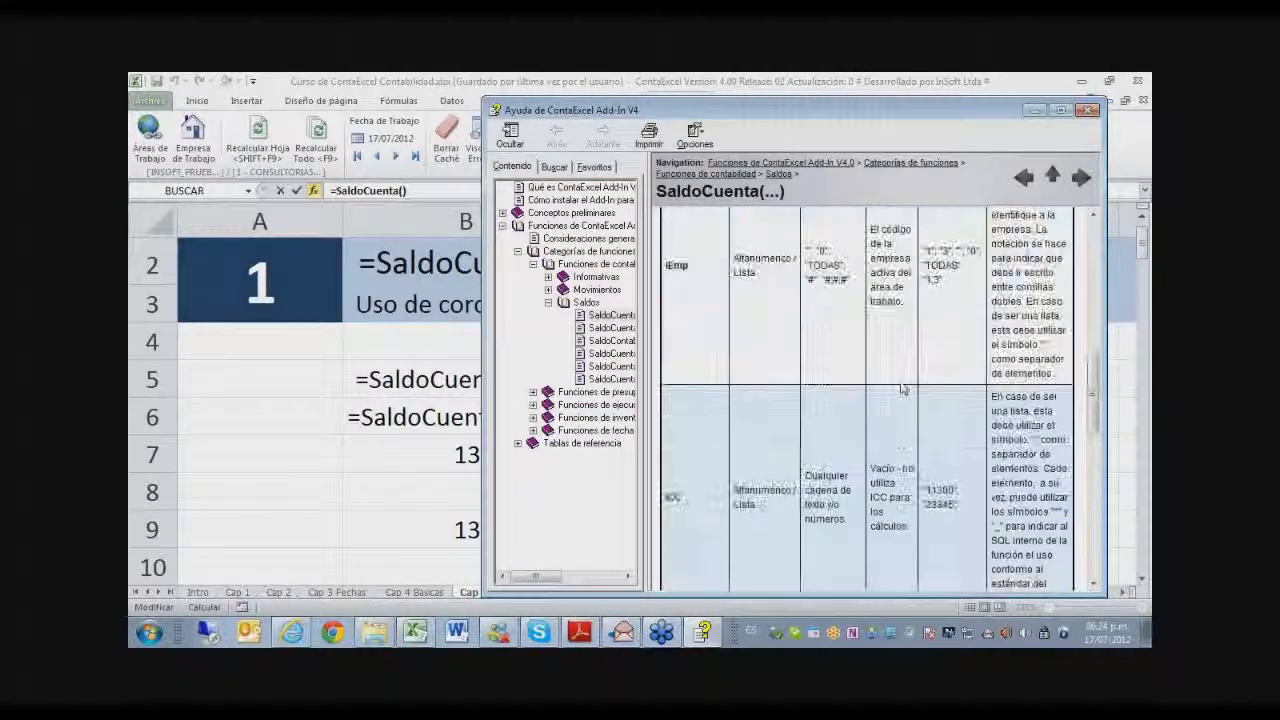
scroll(903, 380, "down", 4)
scroll(903, 380, "down", 3)
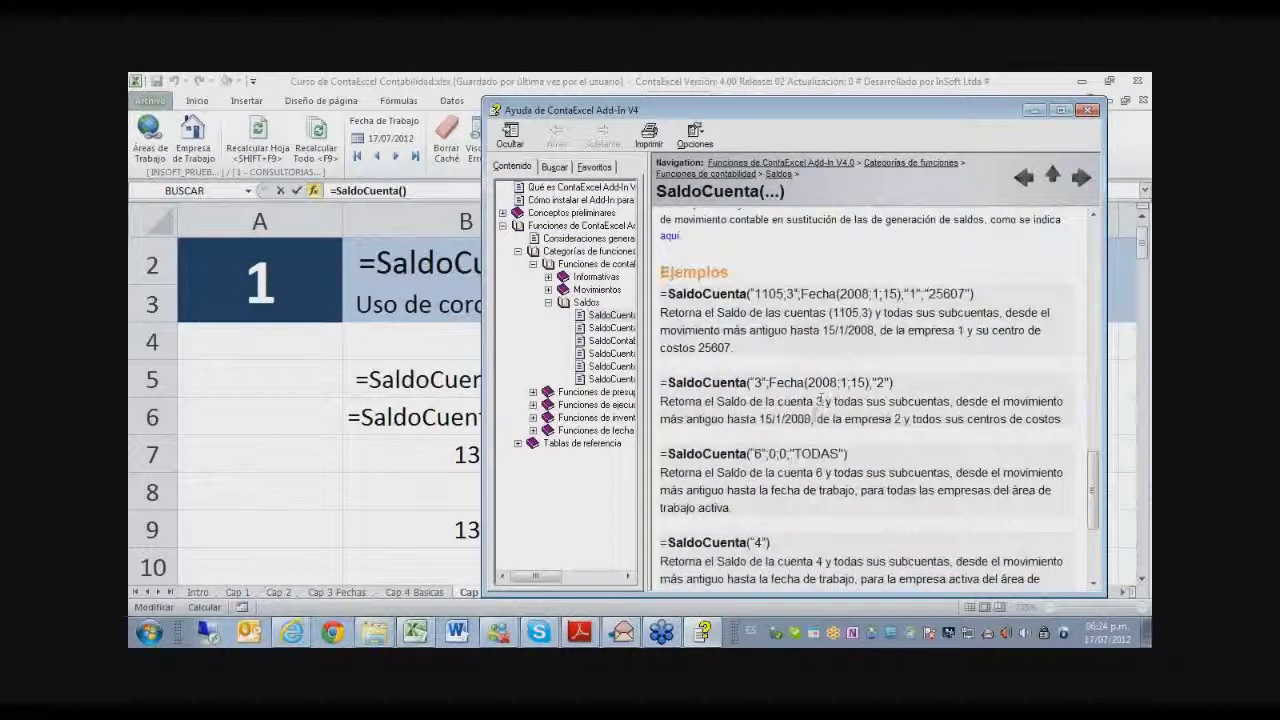
scroll(811, 421, "down", 4)
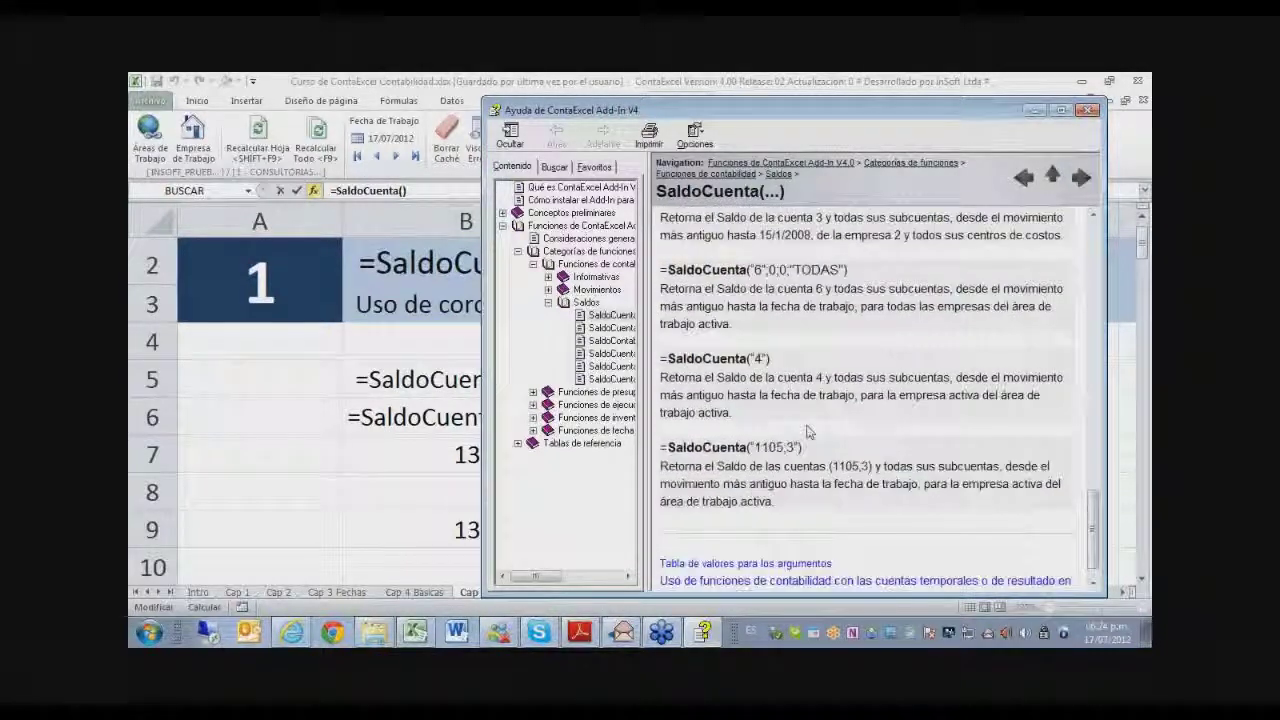
scroll(807, 418, "up", 2)
scroll(807, 418, "up", 3)
left_click(1088, 110)
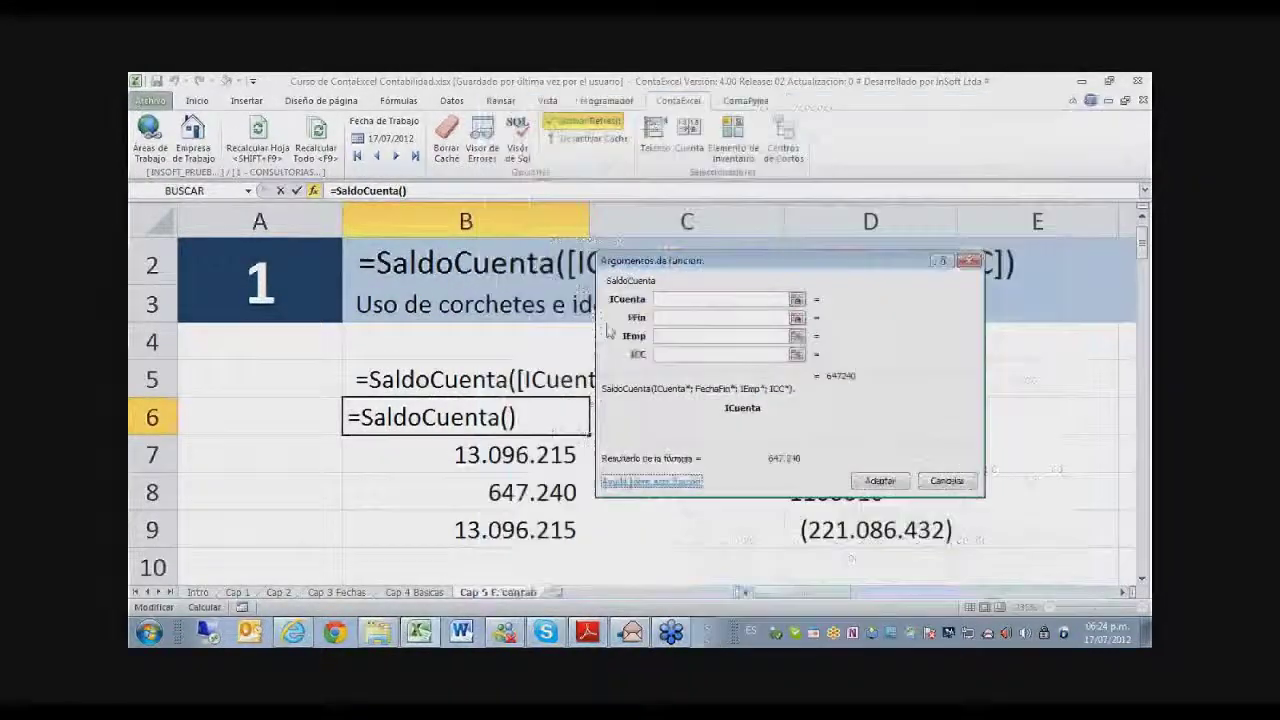
left_click(947, 483)
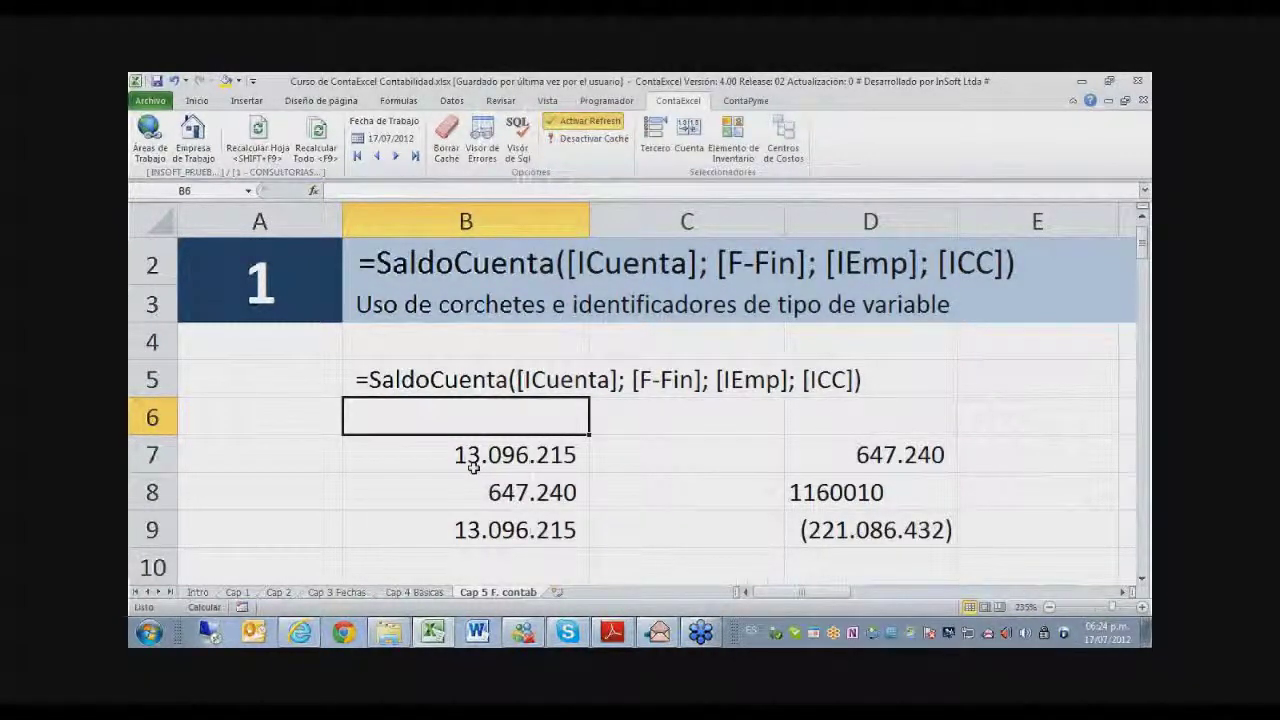
Copy the whole SaldoCuenta syntax text from B5 and paste it as text into B6.
key("Up")
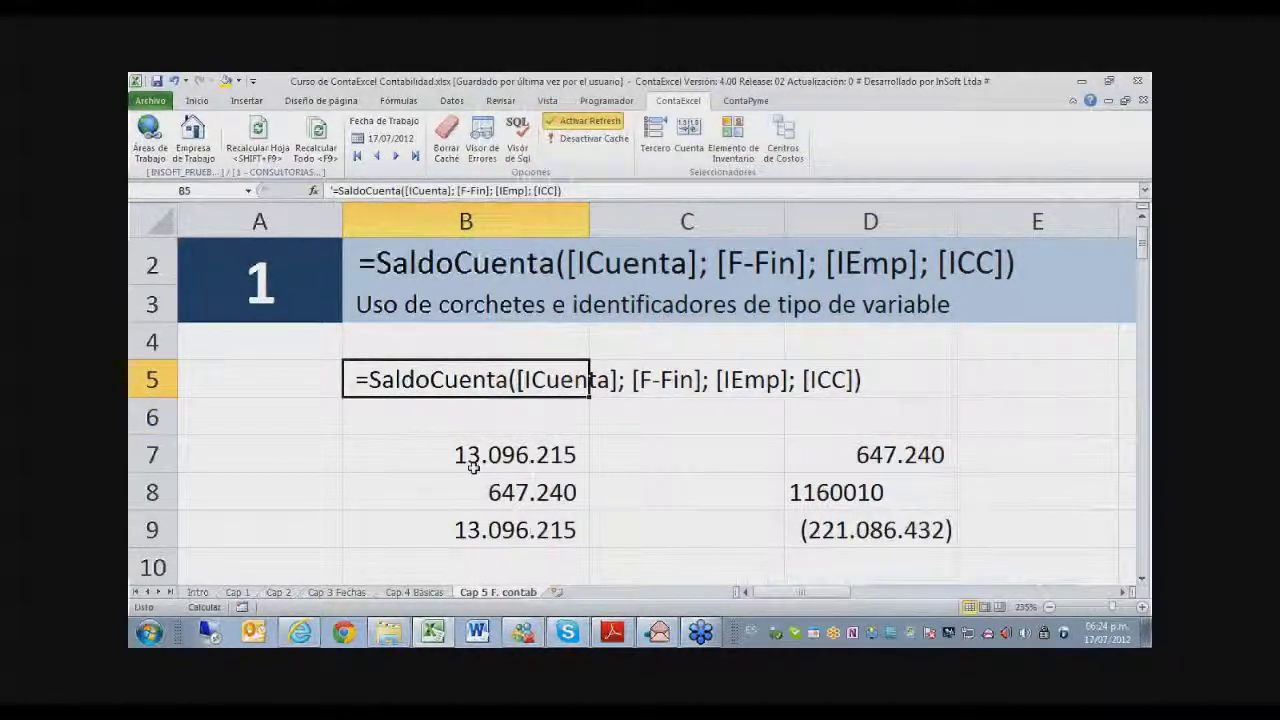
key("F2")
key("shift+Home")
key("ctrl+c")
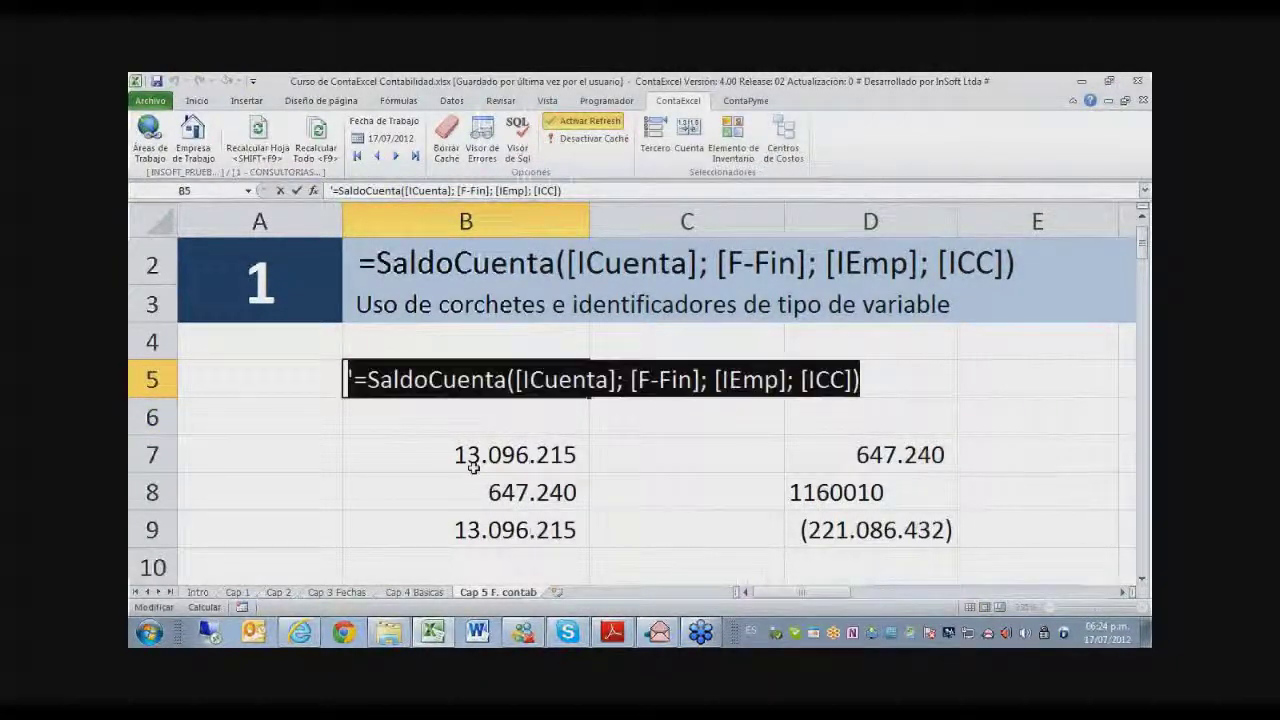
key("Return")
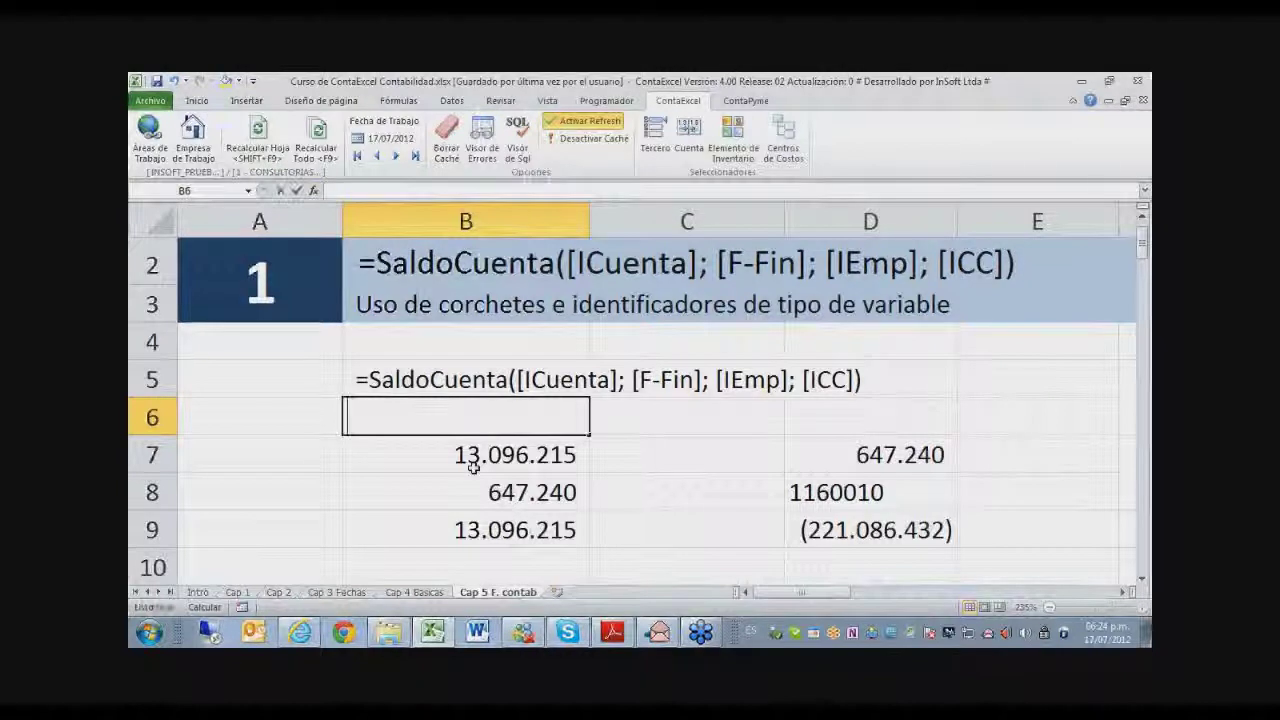
type("'")
key("ctrl+v")
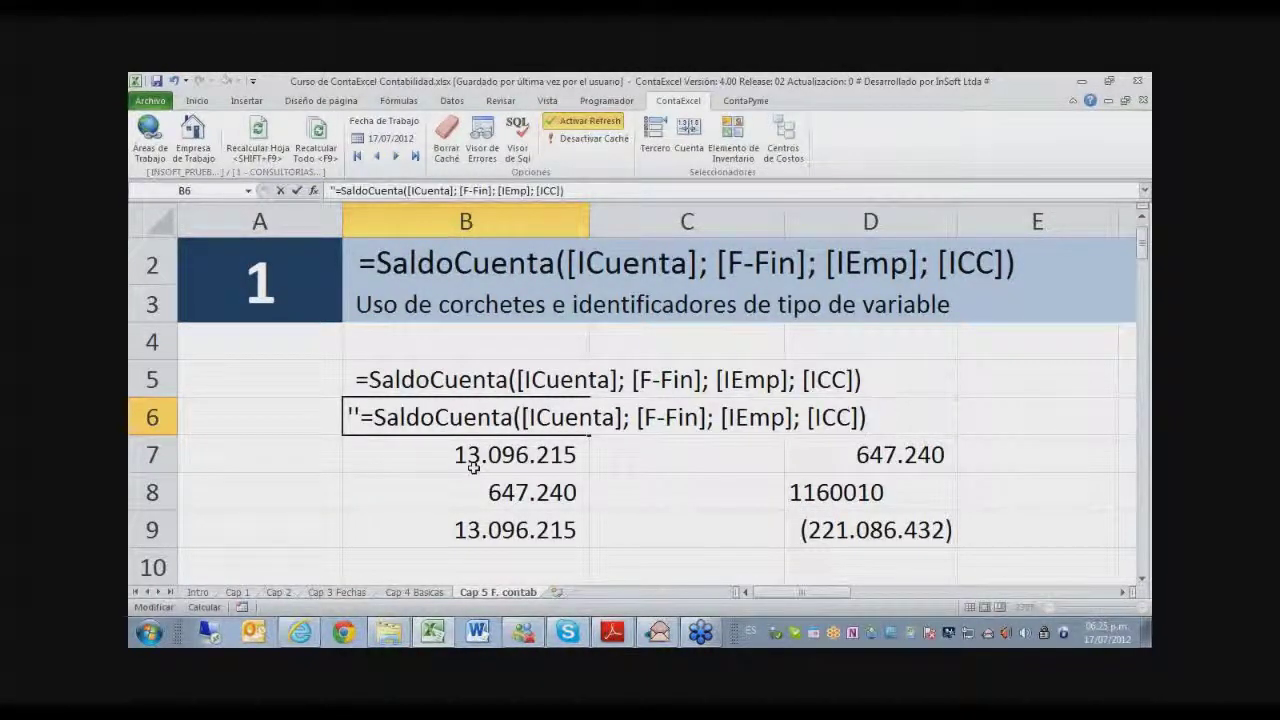
Remove the square brackets around ICuenta in B6's syntax text, leaving the other arguments bracketed.
key("ctrl+Left")
key("ctrl+Left")
key("ctrl+Left")
key("ctrl+Left")
key("ctrl+Left")
key("ctrl+Left")
key("Delete")
key("Right")
key("Right")
key("Right")
key("Right")
key("Right")
key("Right")
key("Right")
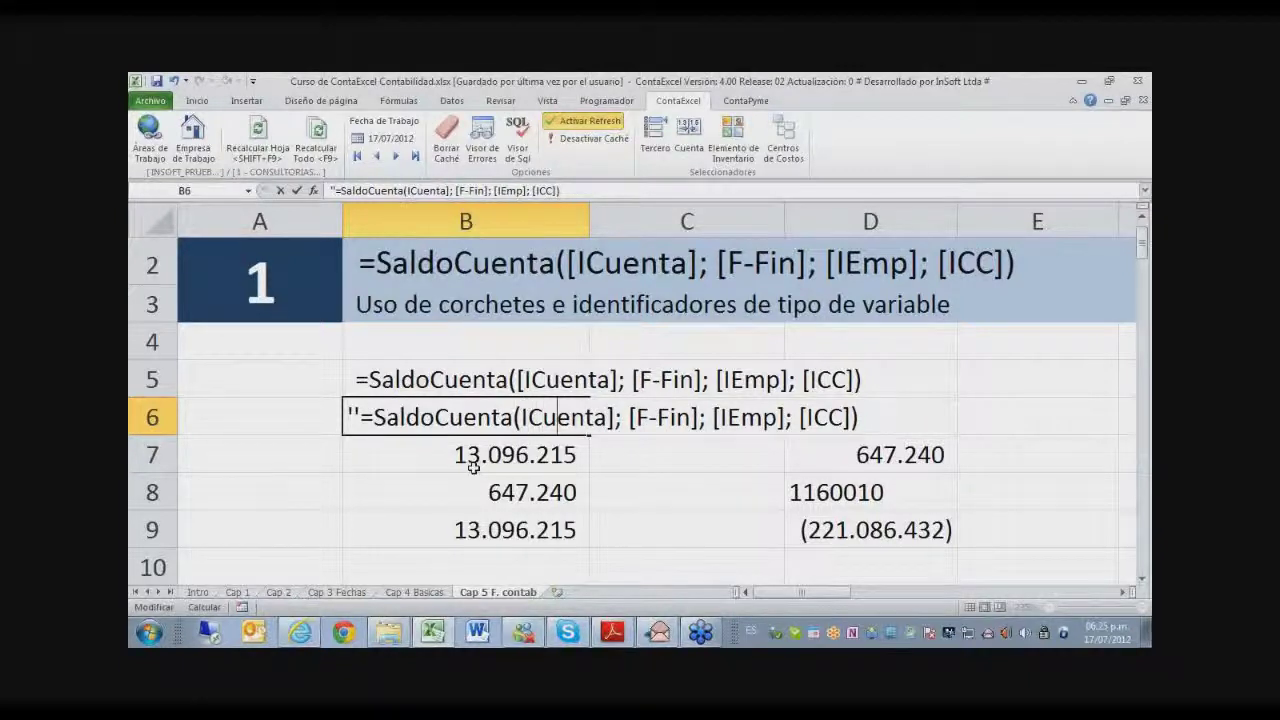
key("Delete")
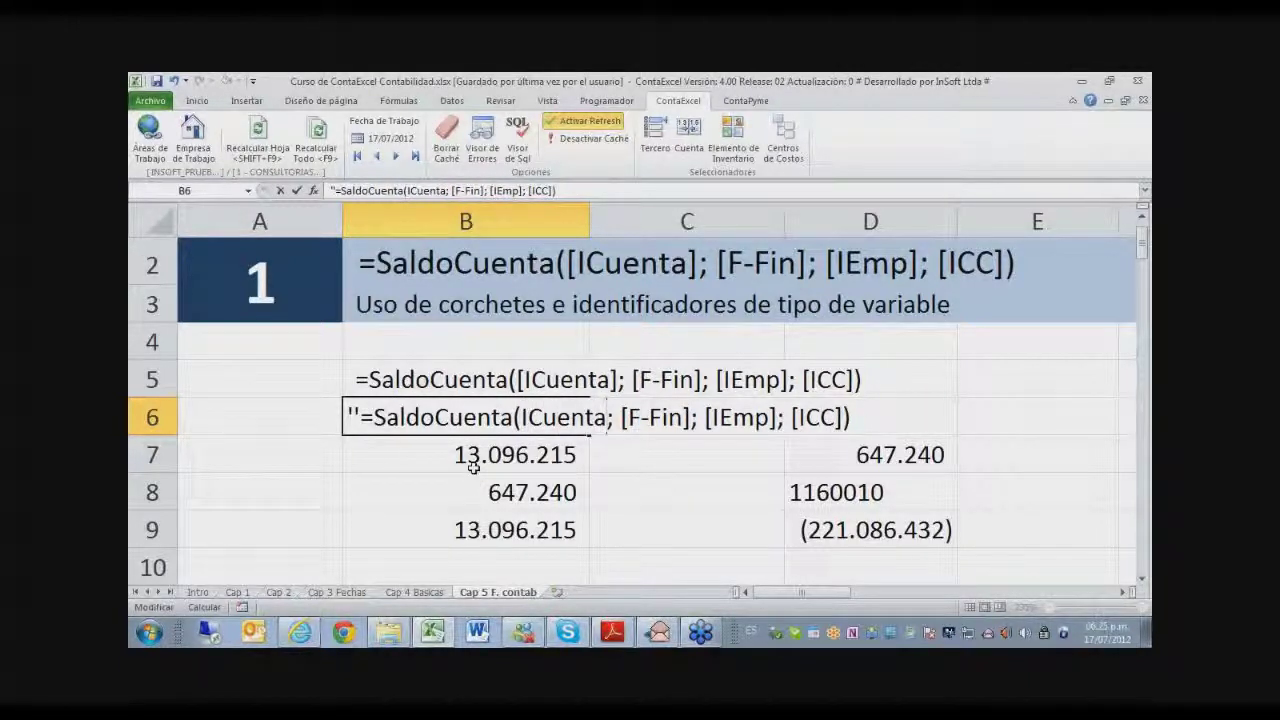
key("Right")
key("Right")
key("Right")
key("Right")
key("Right")
key("Right")
key("Right")
key("Right")
key("Right")
key("Right")
key("Right")
key("Right")
key("Right")
key("Right")
key("Right")
key("Right")
key("Right")
key("Right")
key("Right")
key("Right")
key("Right")
key("Return")
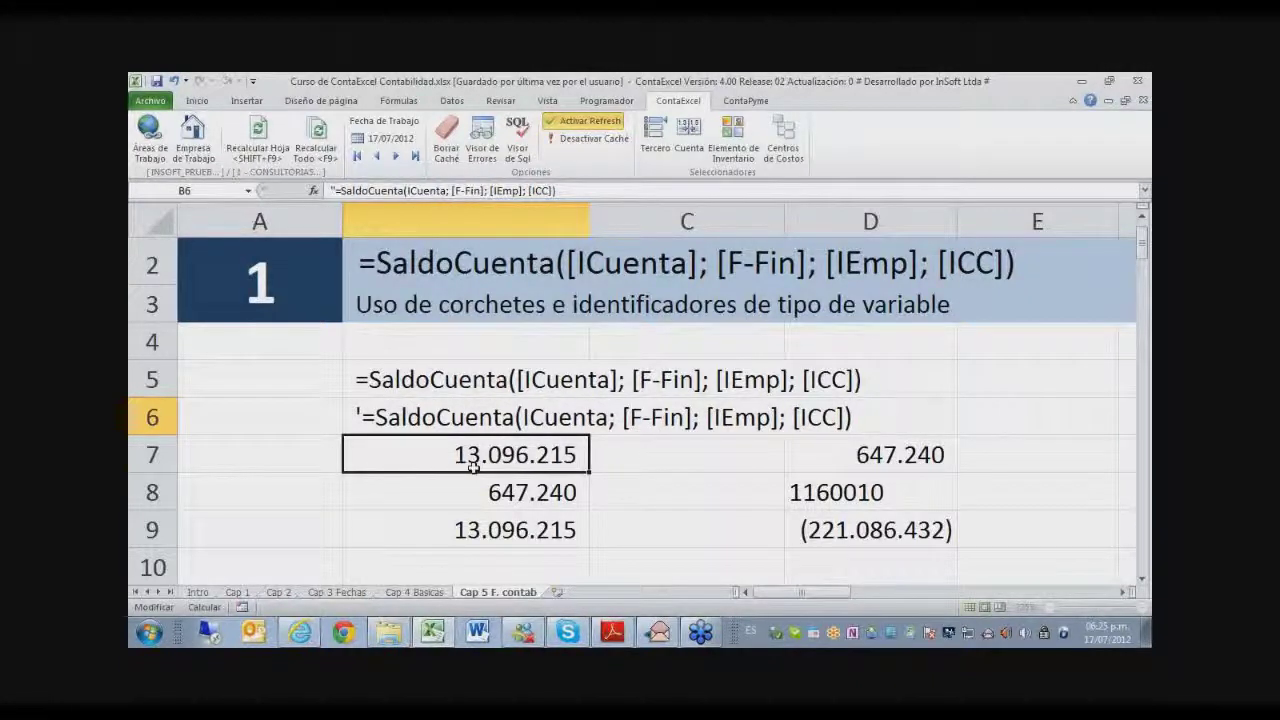
Delete the extra apostrophe at the start of B6's syntax text.
key("Up")
key("F2")
key("Home")
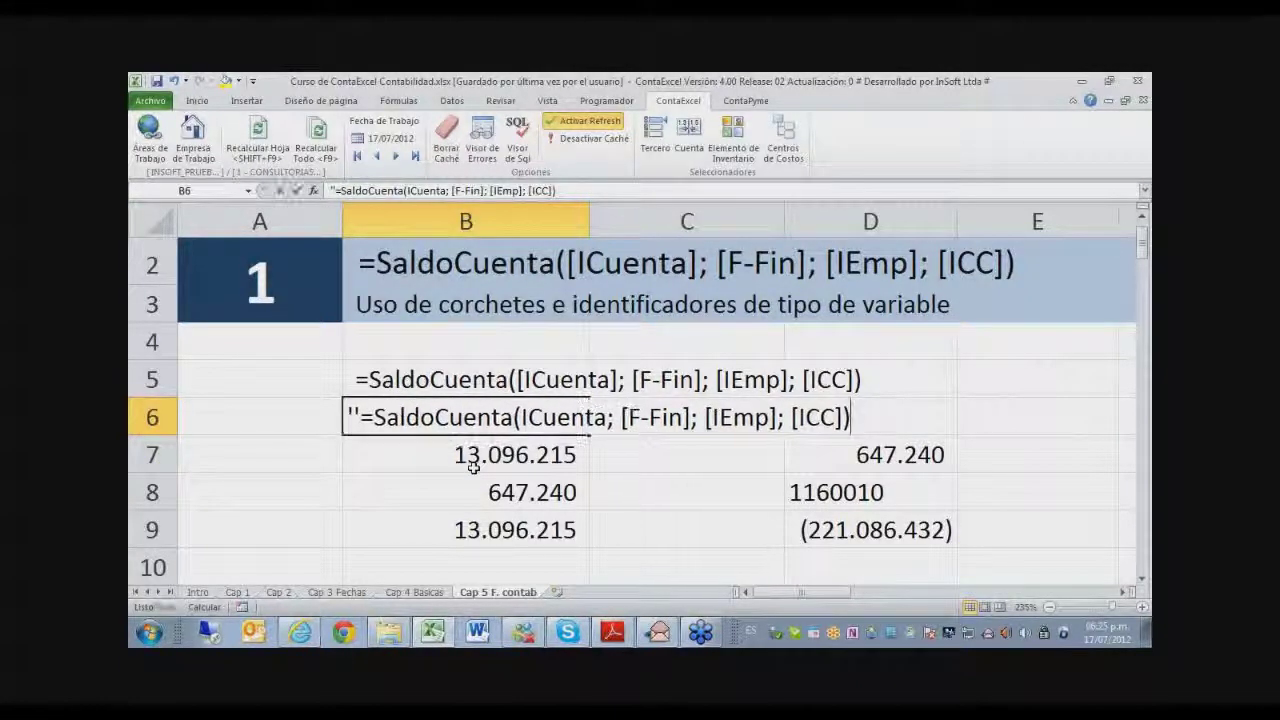
key("Delete")
key("Return")
key("Up")
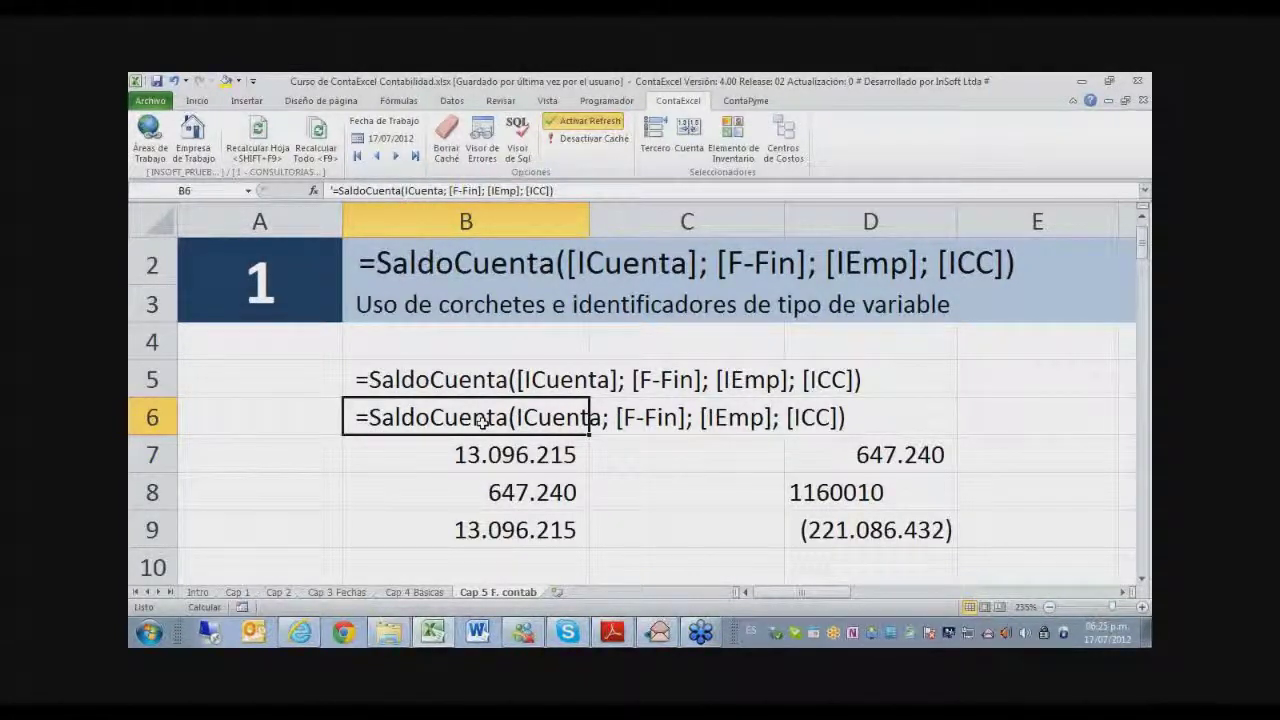
Highlight the unbracketed ICuenta argument in B6's syntax text to examine it as a mandatory argument.
key("F2")
key("Left")
key("Left")
key("Left")
key("Left")
key("Left")
key("Left")
key("Left")
key("Left")
key("Left")
key("Left")
key("Left")
key("Left")
key("Left")
key("Left")
key("Left")
key("Left")
key("Left")
key("Left")
key("Left")
key("Left")
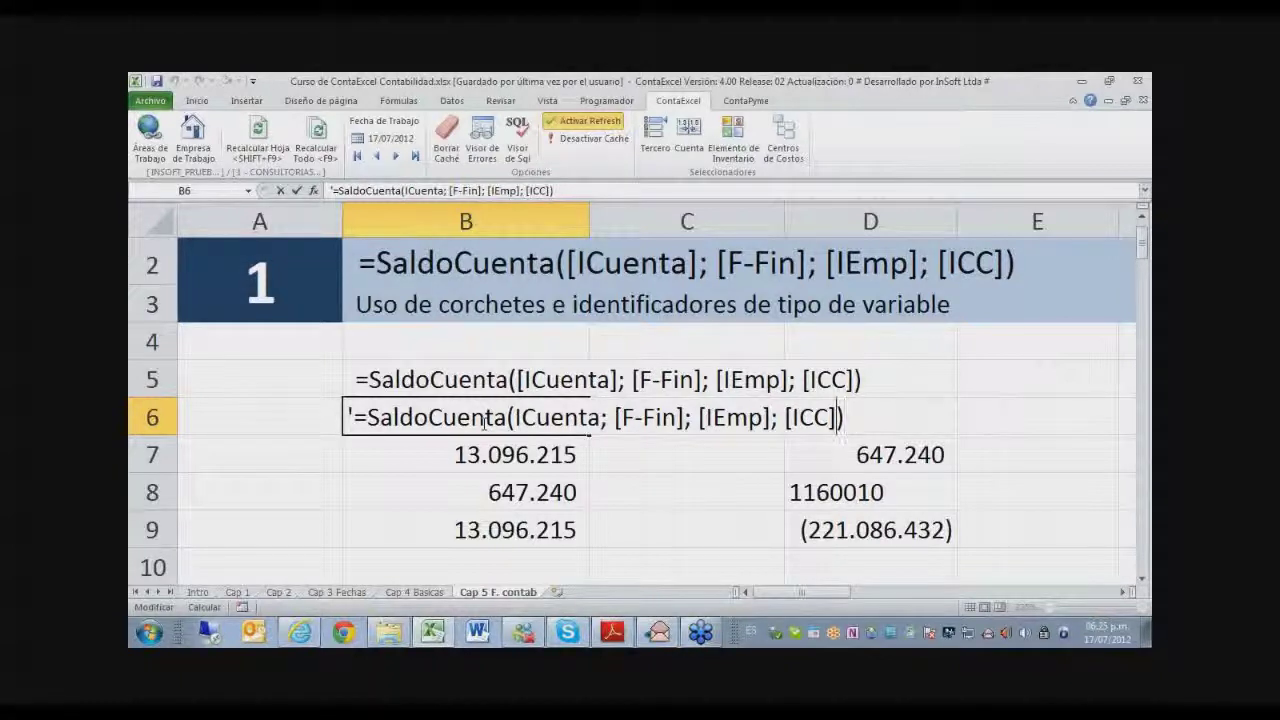
key("Left")
key("Left")
key("Left")
key("Left")
key("Left")
key("Left")
key("Left")
key("shift+Right")
key("shift+Right")
key("shift+Right")
key("shift+Right")
key("shift+Right")
key("shift+Right")
key("shift+Right")
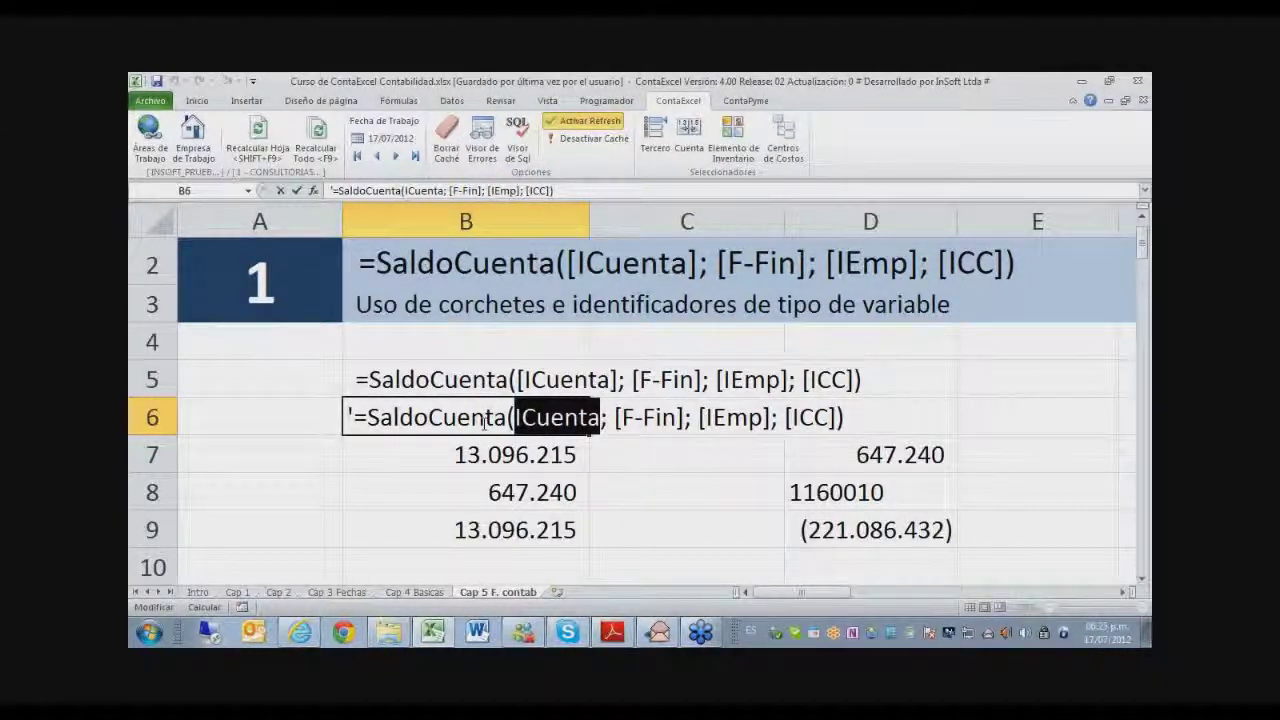
key("Return")
Clear the sample syntax text from B6 and select cell A5.
left_click(483, 422)
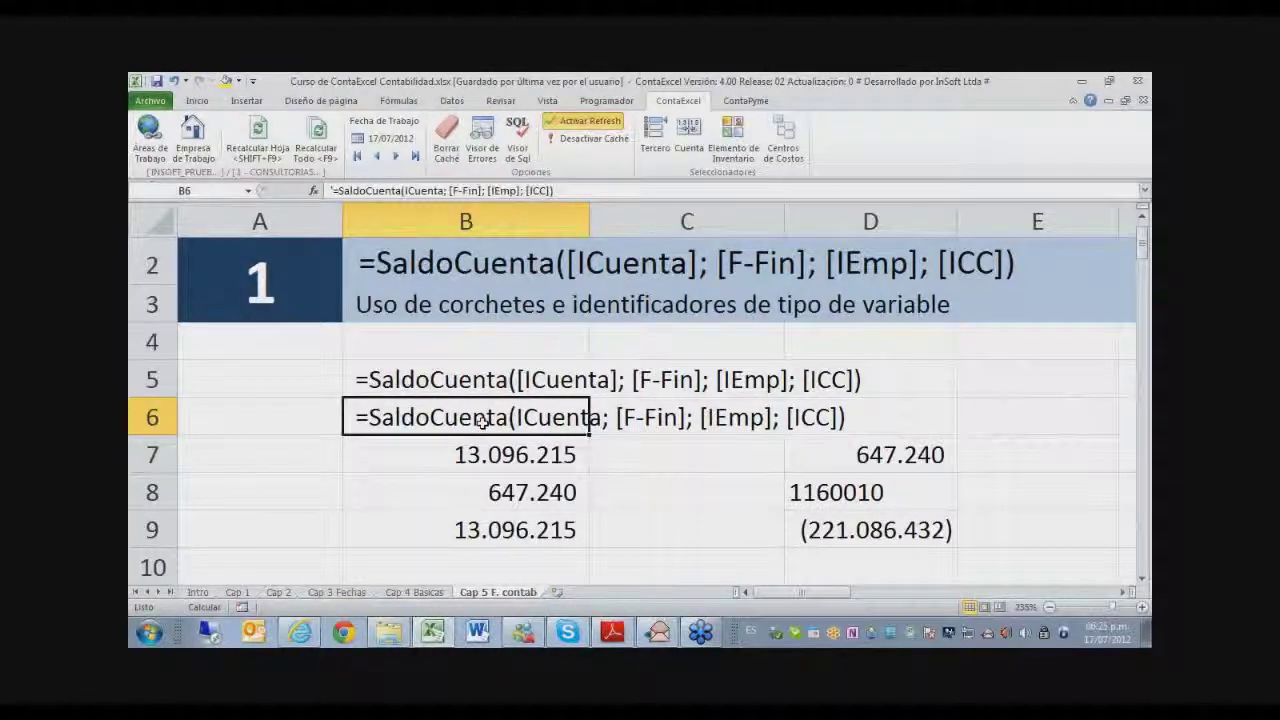
key("Delete")
key("Up")
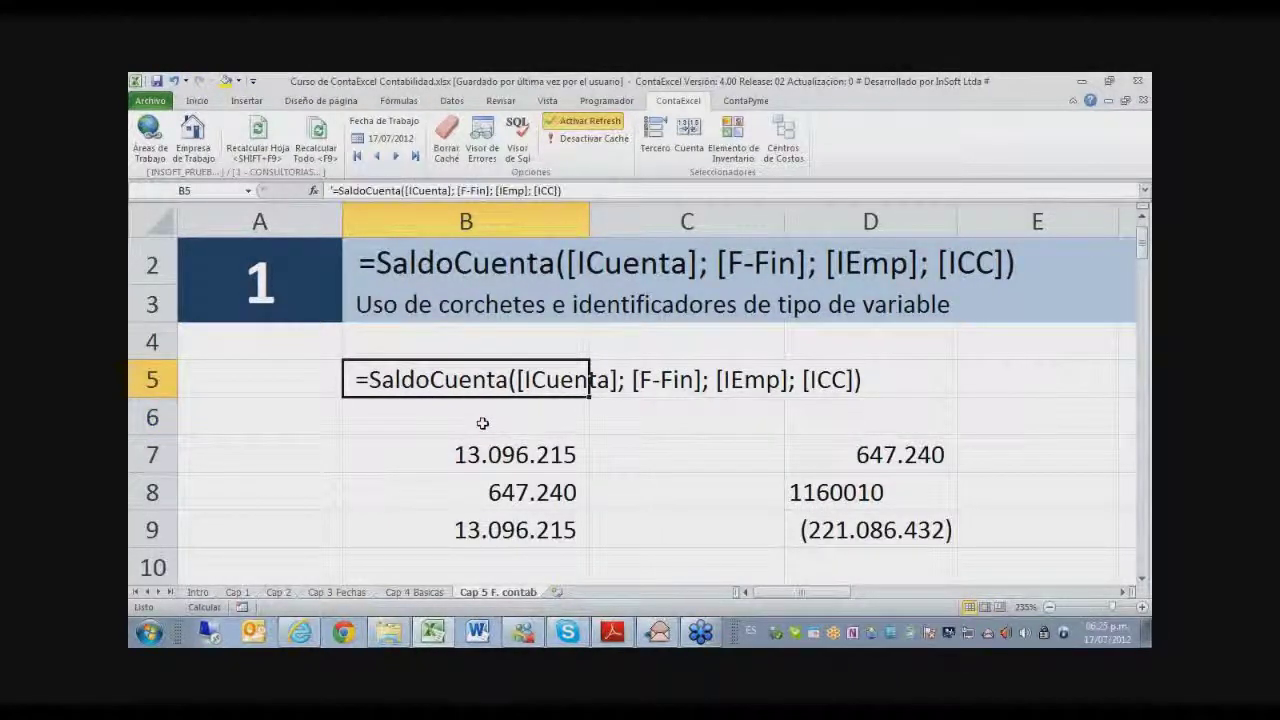
key("Right")
key("Left")
key("Left")
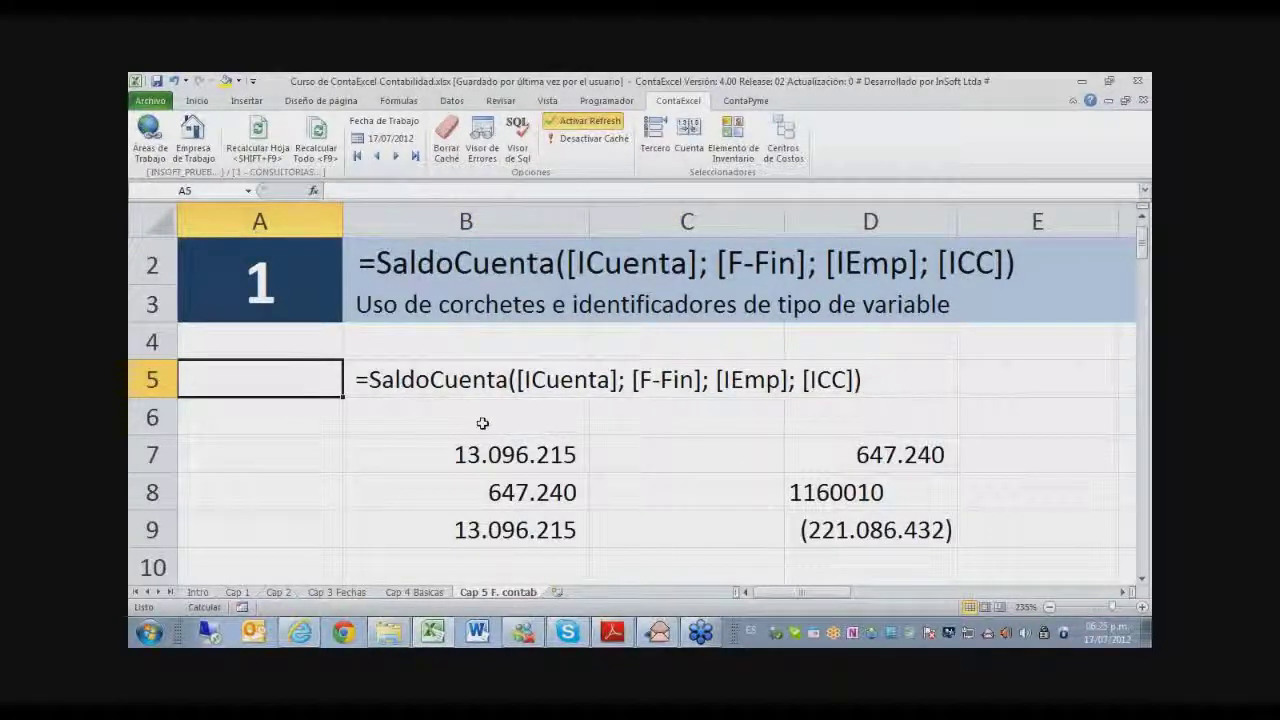